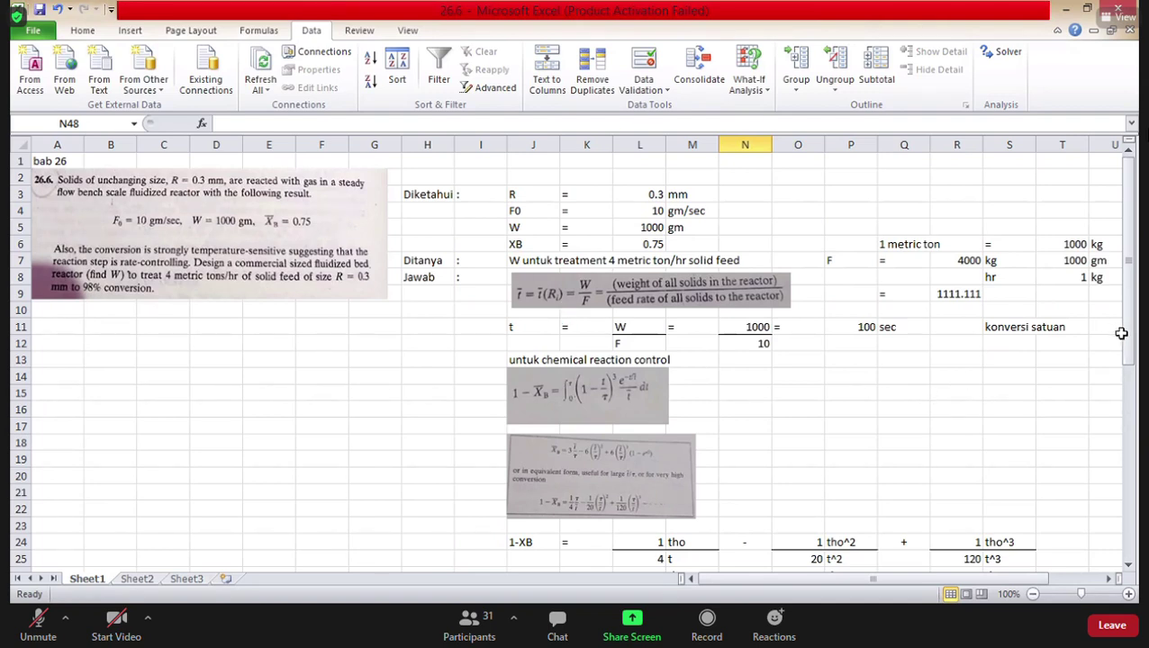
# Review the 1-XB equations for chemical reaction control and inspect J28 and the formula in L28.
pyautogui.moveTo(1133, 359); pyautogui.dragTo(1132, 371)
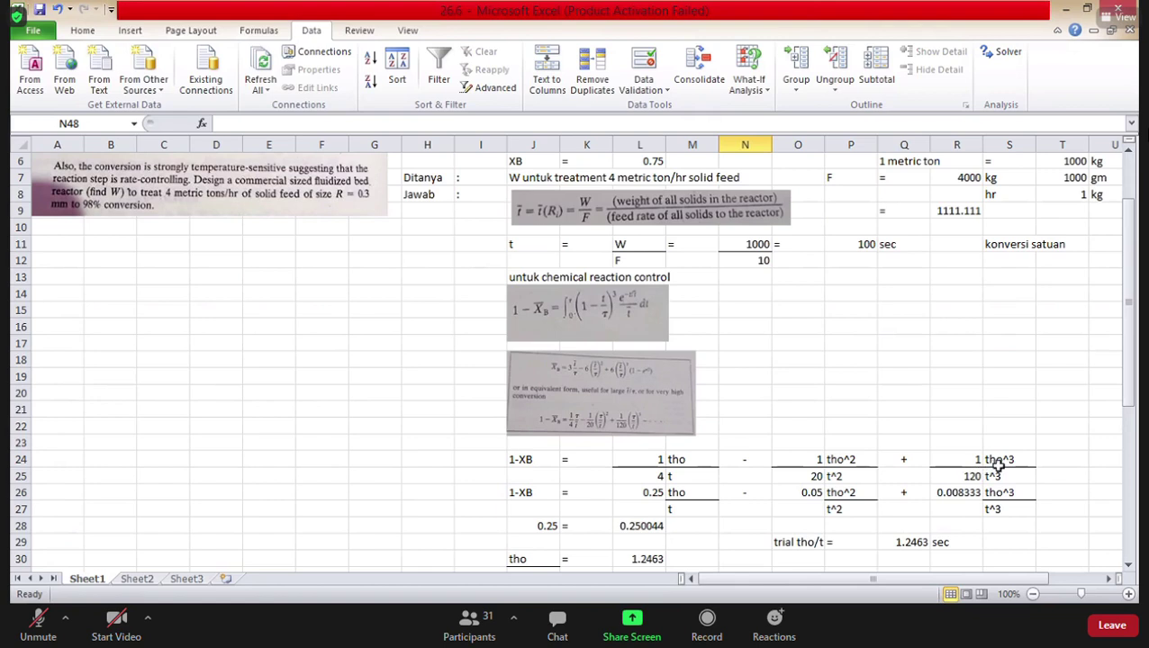
pyautogui.moveTo(1131, 413); pyautogui.dragTo(1131, 421)
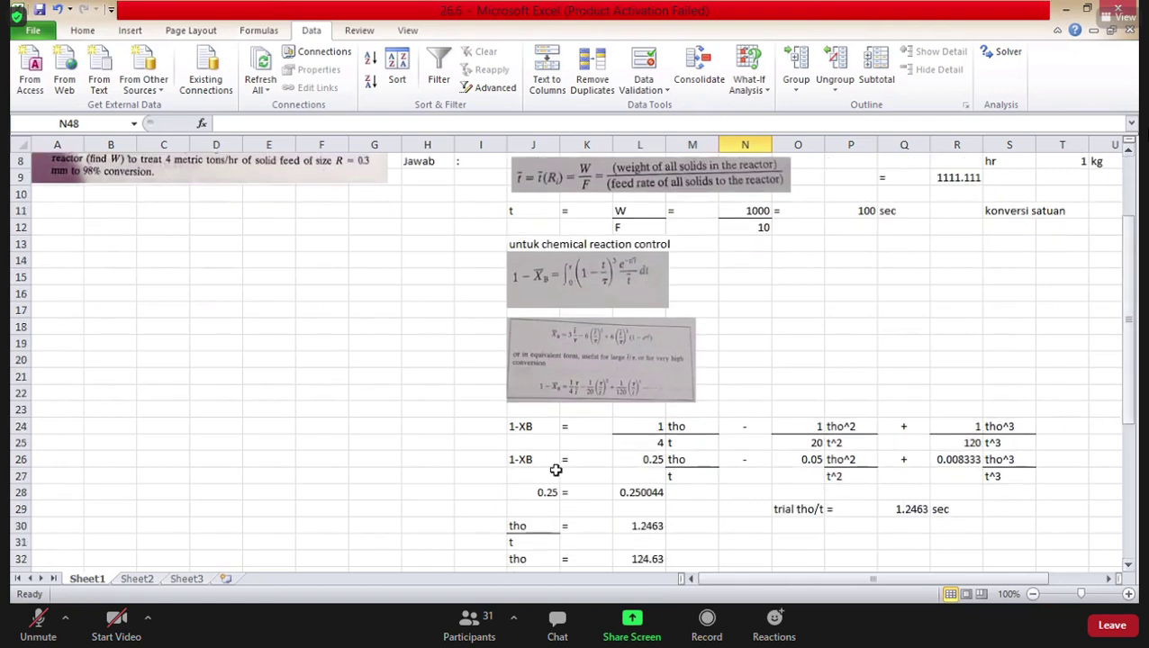
pyautogui.click(544, 493)
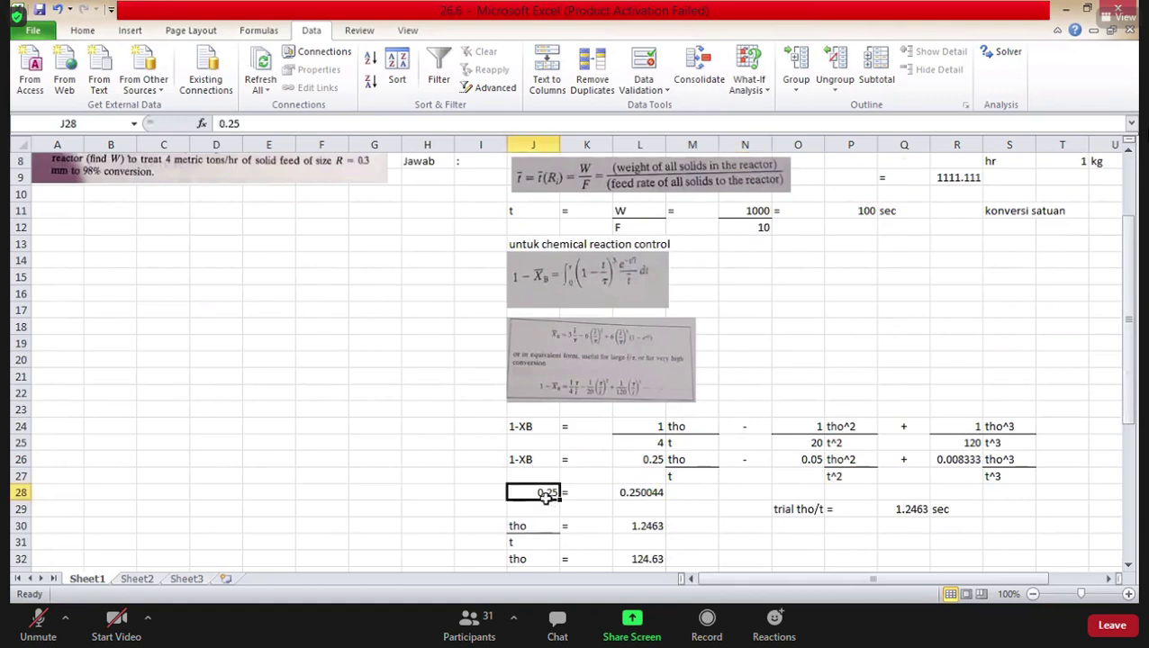
pyautogui.press('Return')
pyautogui.click(608, 492)
pyautogui.click(619, 491)
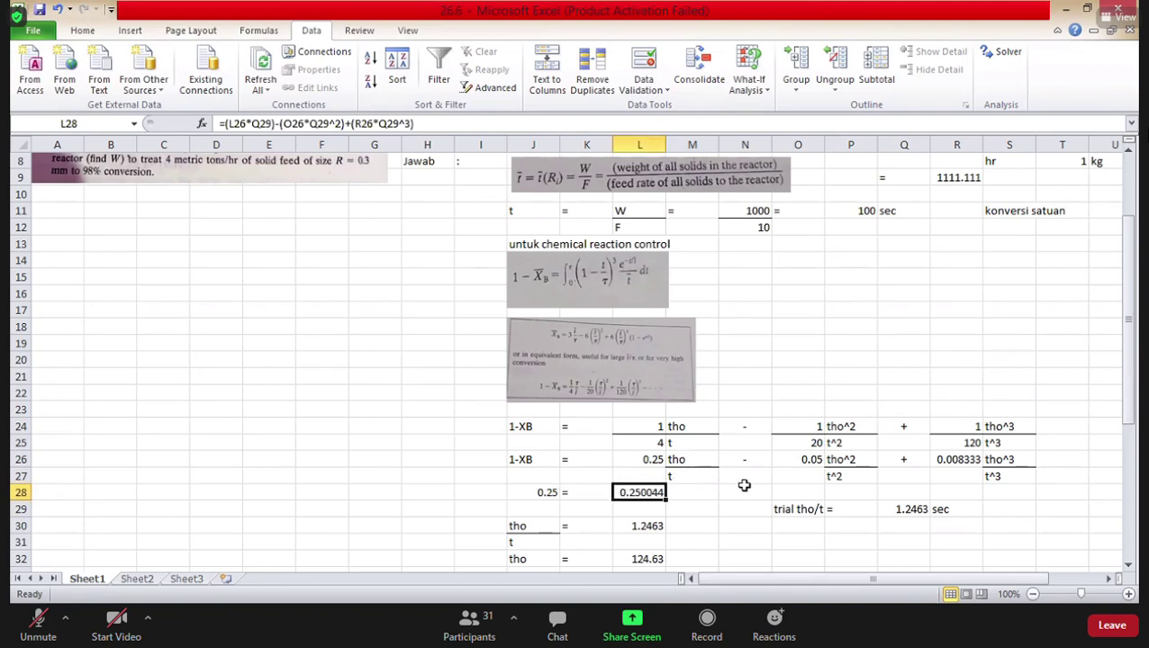
# Set the first trial tho/t value in Q29 to 50 as a starting guess.
pyautogui.click(903, 510)
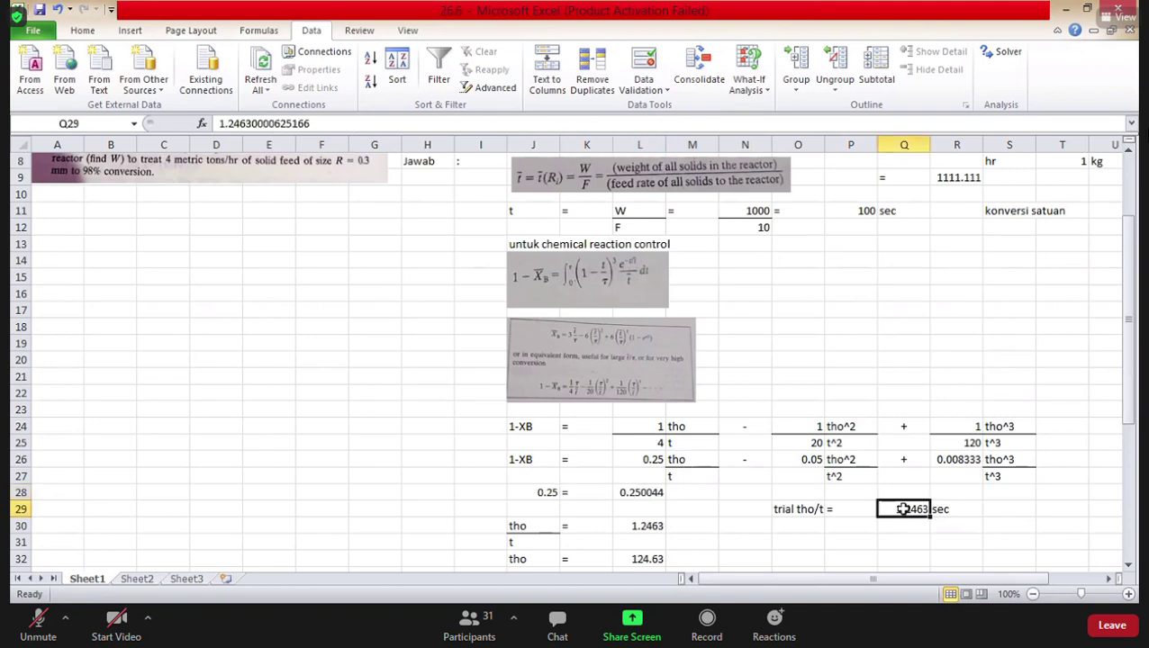
pyautogui.write('50')
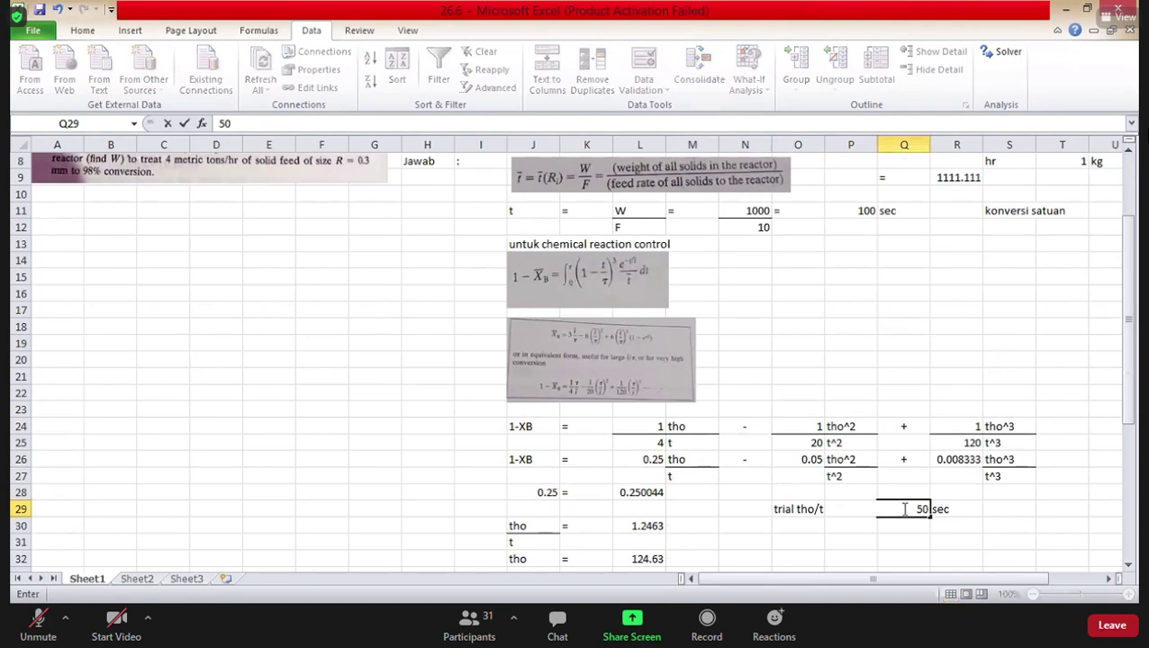
pyautogui.press('Return')
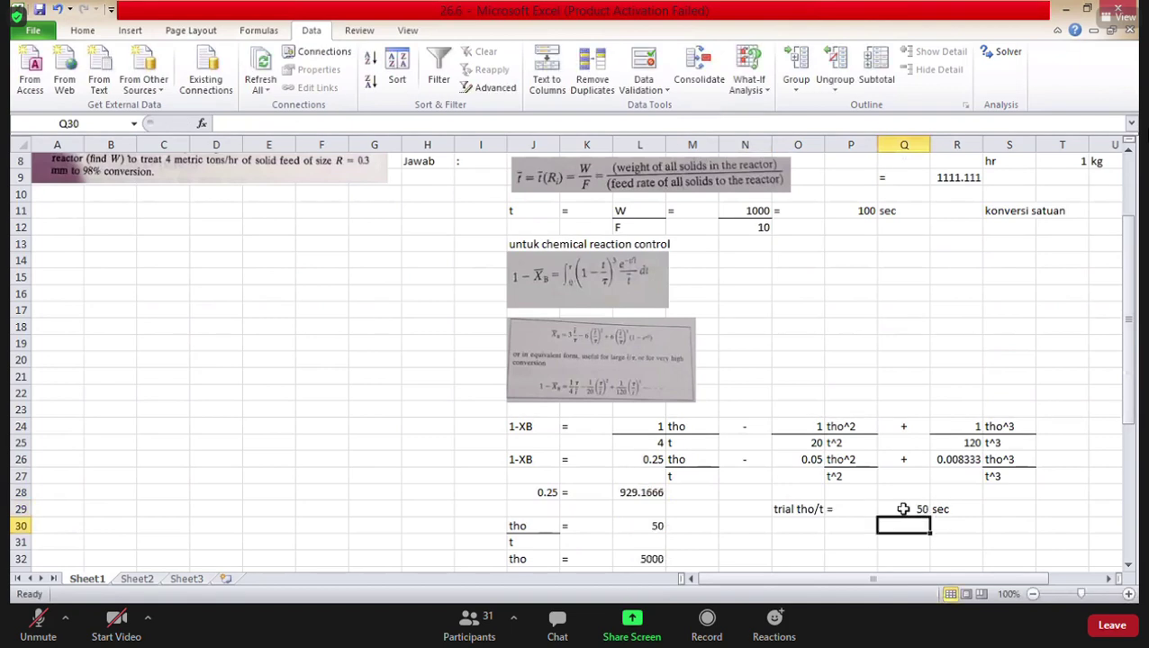
# Check the formula in L28, then run Goal Seek to bring L28 to 0.25 by changing Q29, and accept the solution.
pyautogui.click(653, 493)
pyautogui.click(434, 126)
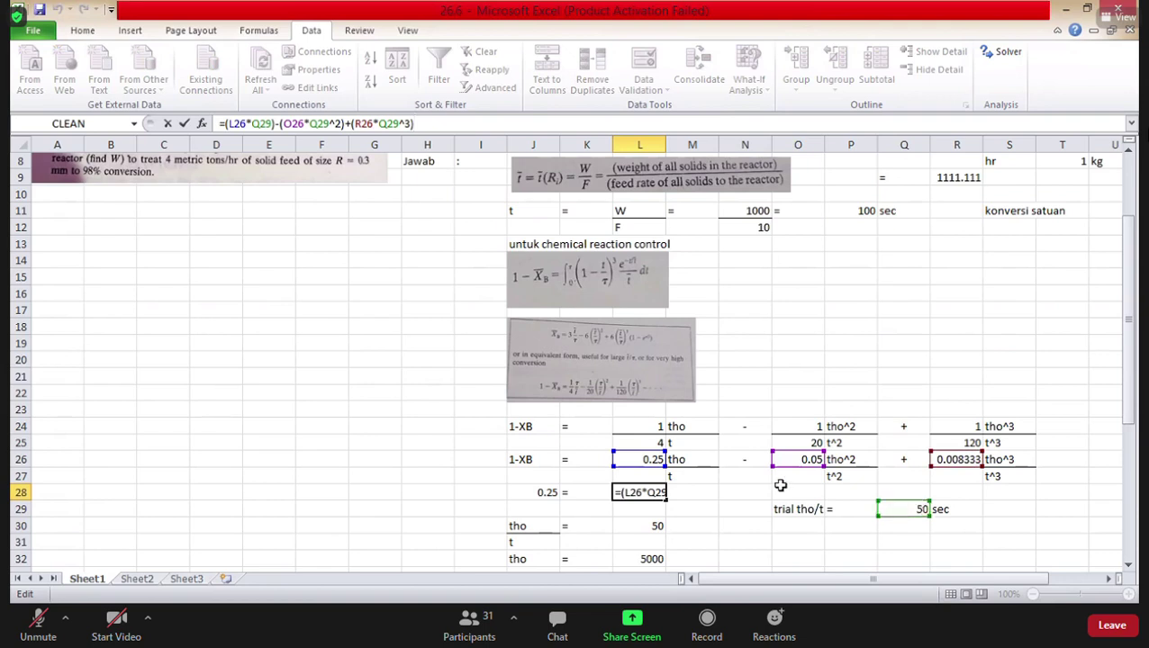
pyautogui.press('Return')
pyautogui.click(653, 492)
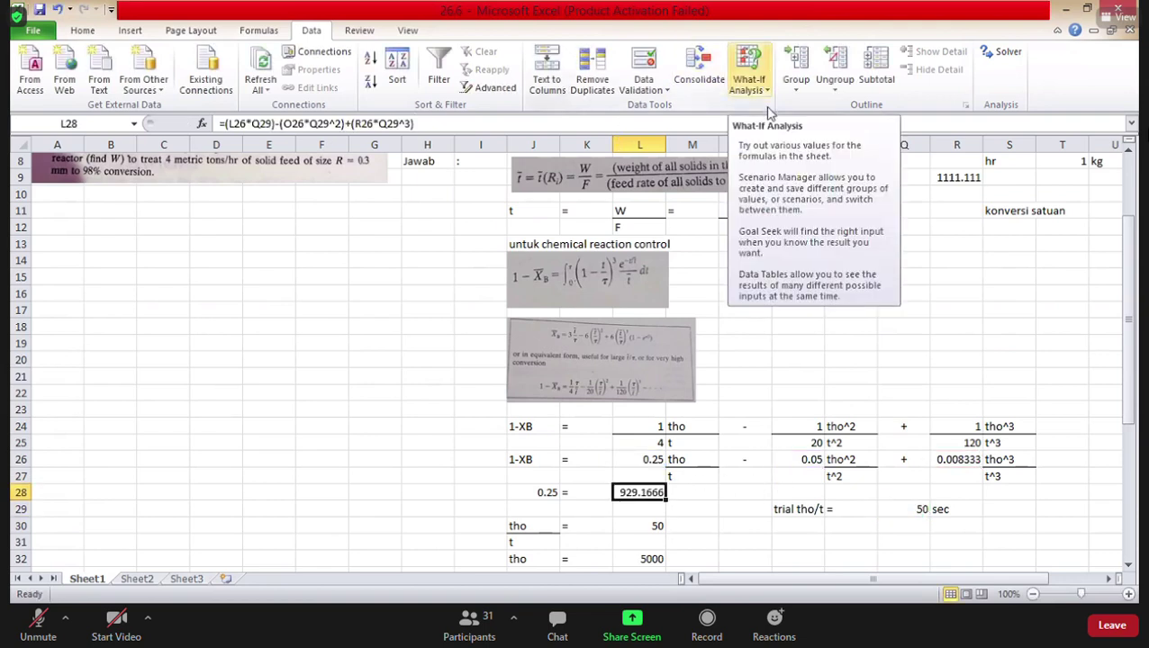
pyautogui.click(750, 83)
pyautogui.click(767, 123)
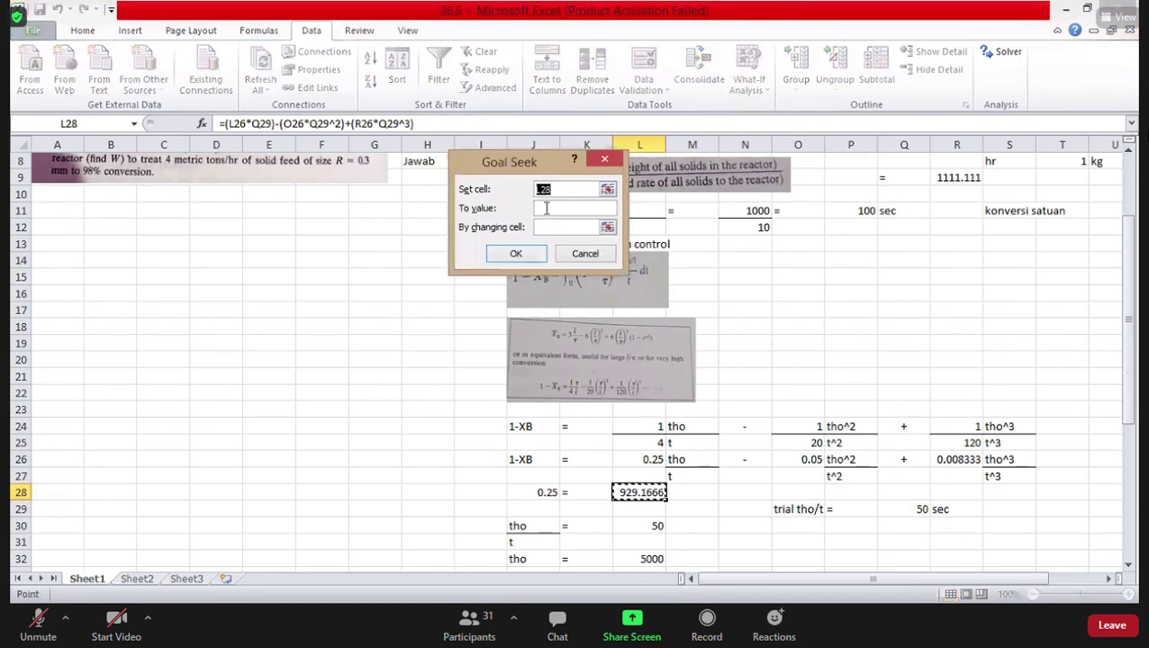
pyautogui.click(544, 209)
pyautogui.write('0.25')
pyautogui.click(554, 227)
pyautogui.click(896, 507)
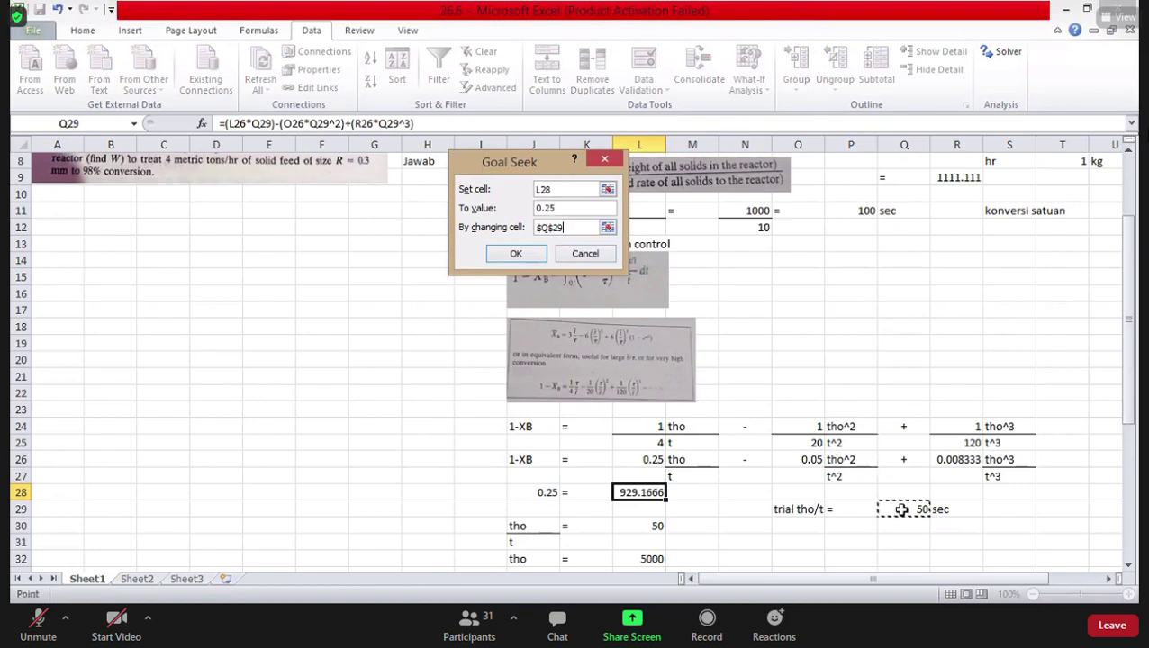
pyautogui.click(515, 258)
pyautogui.click(509, 254)
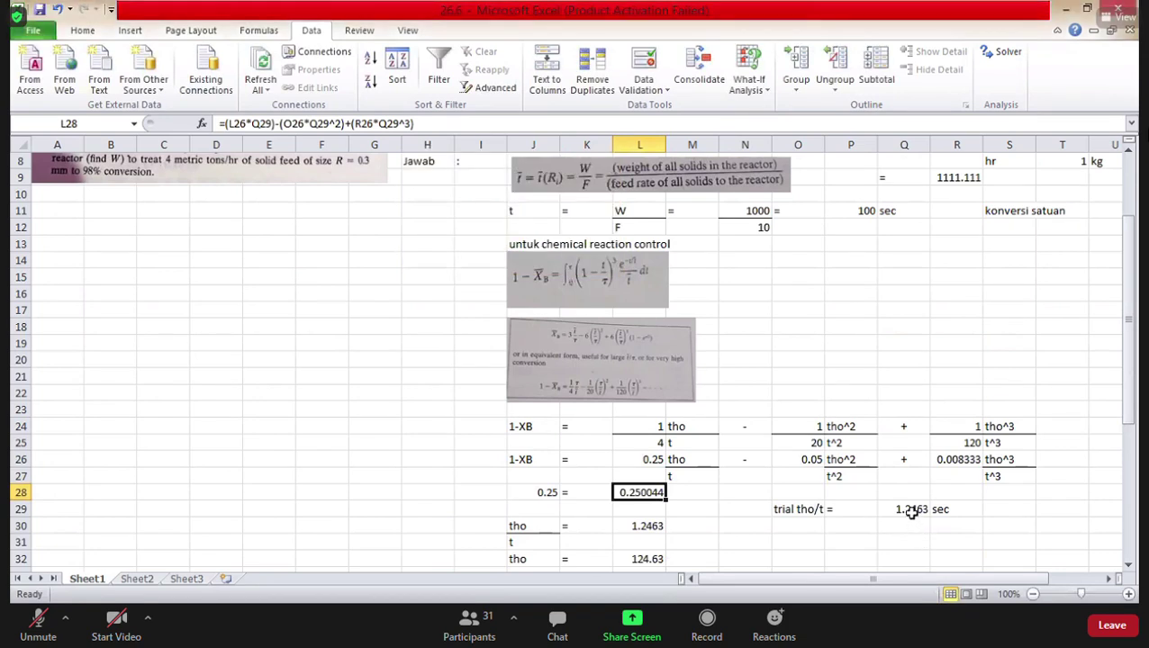
# Inspect the trial value in Q29 and the formulas behind tho/t in L30 and tho in L32.
pyautogui.click(919, 515)
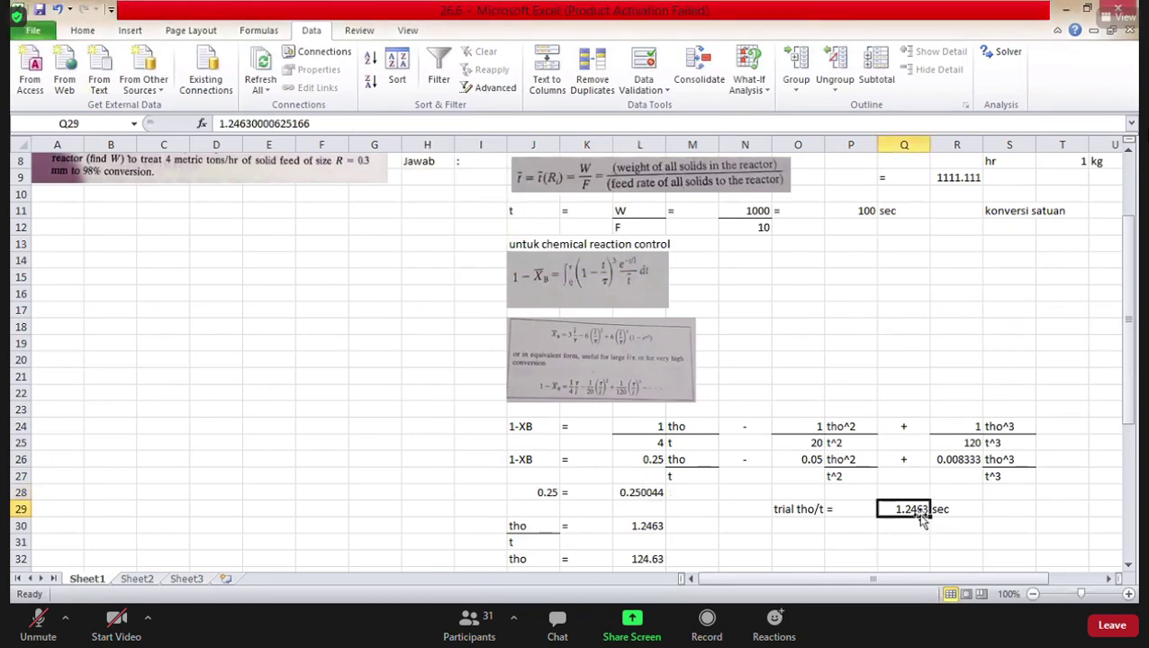
pyautogui.click(641, 530)
pyautogui.press('Down')
pyautogui.press('Down')
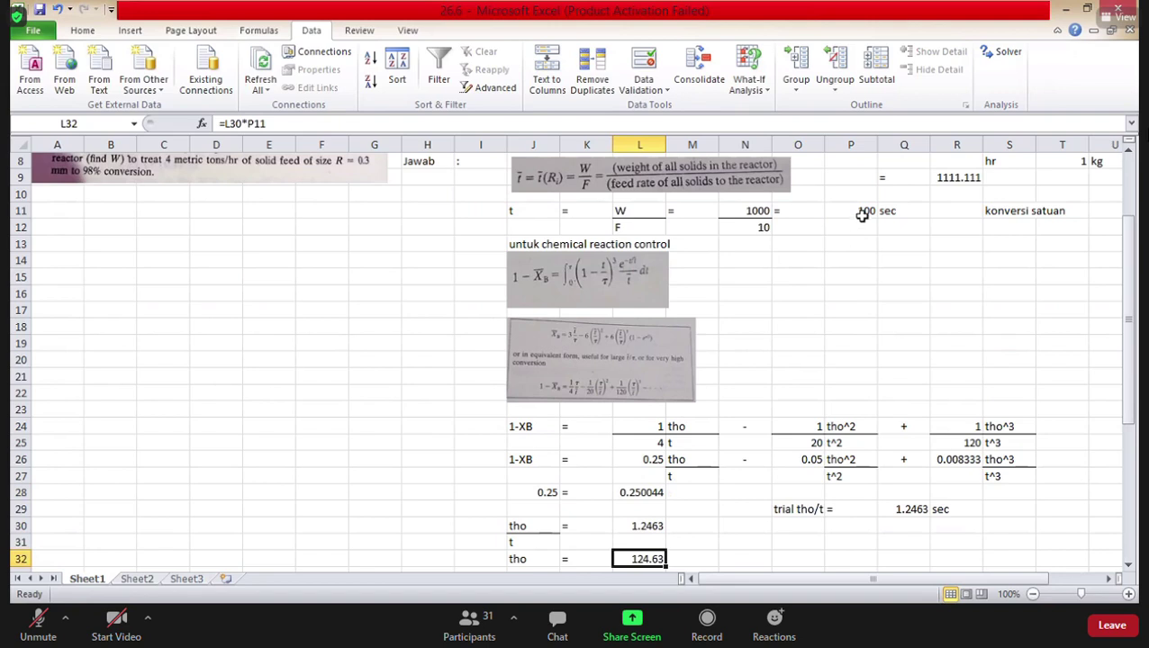
pyautogui.click(633, 531)
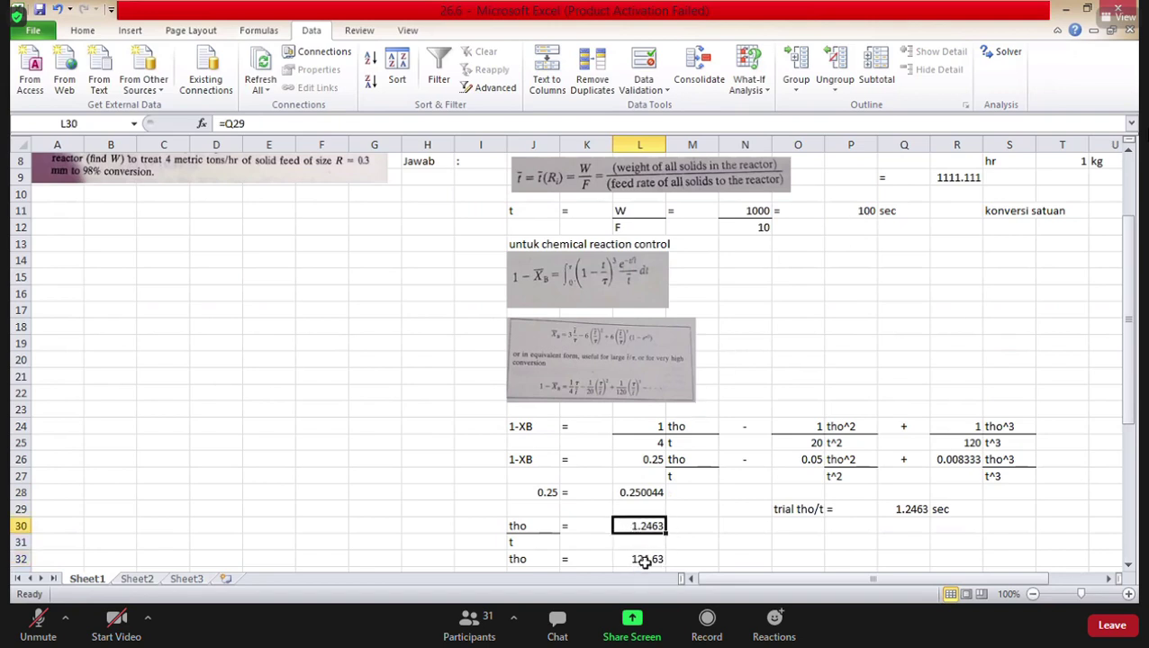
pyautogui.click(643, 556)
pyautogui.click(334, 124)
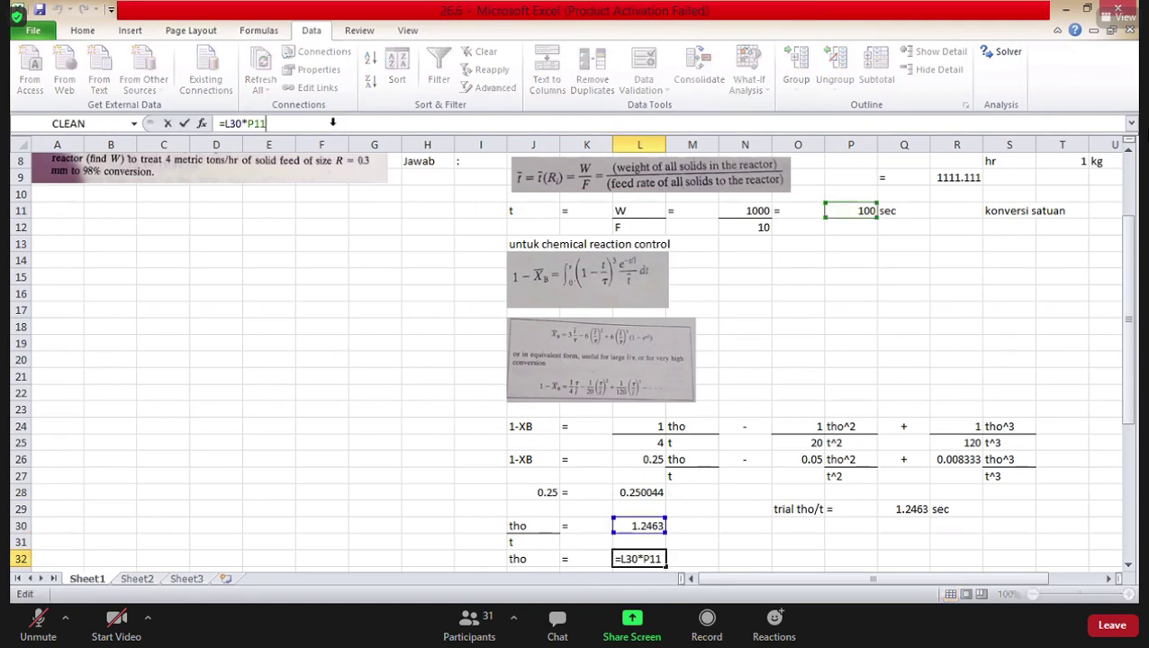
pyautogui.press('Return')
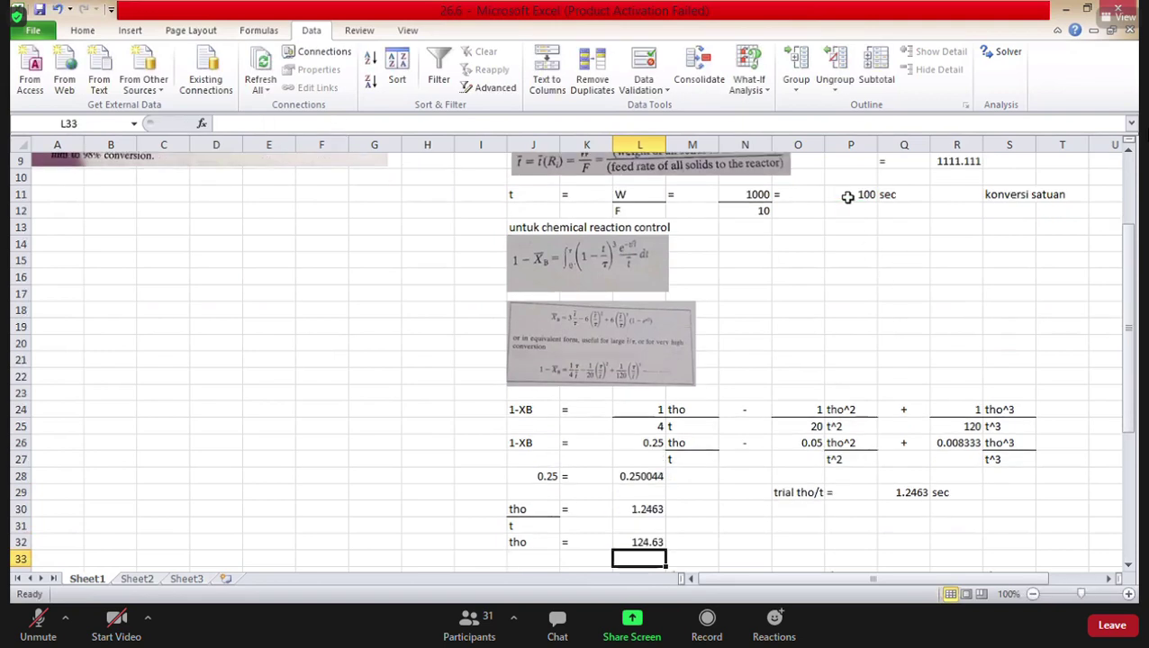
# Look over the second 1-XB calculation in rows 34 to 42, including its target, tho/t and t cells.
pyautogui.press('Up')
pyautogui.press('Down')
pyautogui.press('Down')
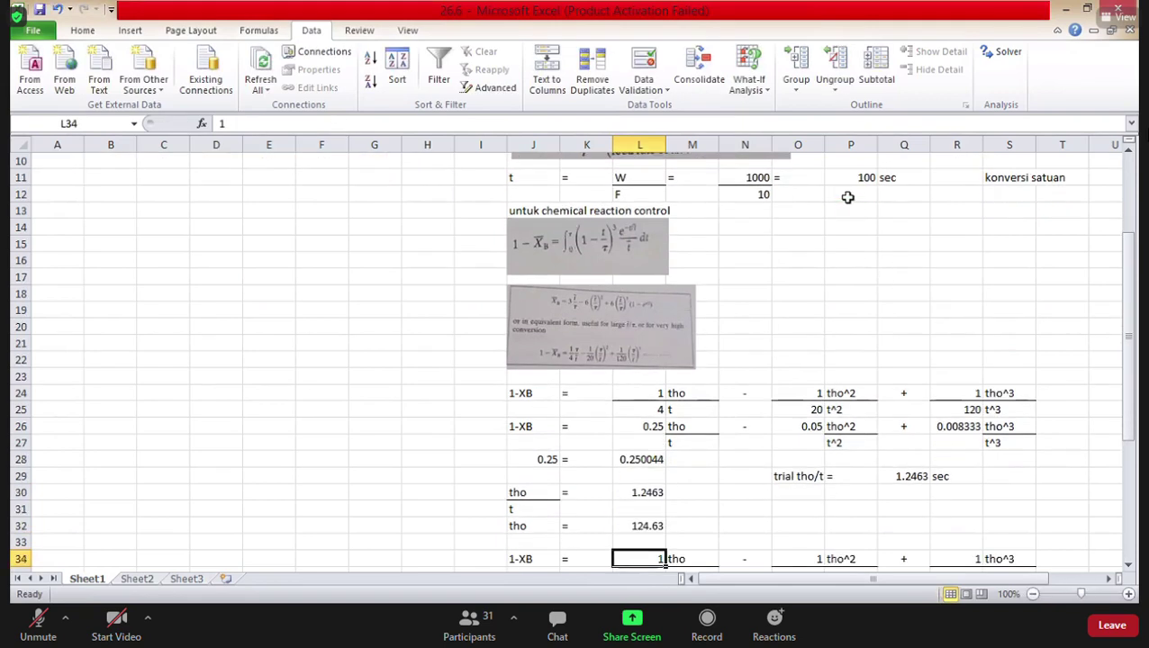
pyautogui.press('Down')
pyautogui.press('Down')
pyautogui.press('Down')
pyautogui.press('Down')
pyautogui.press('Left')
pyautogui.press('Left')
pyautogui.press('Up')
pyautogui.press('Up')
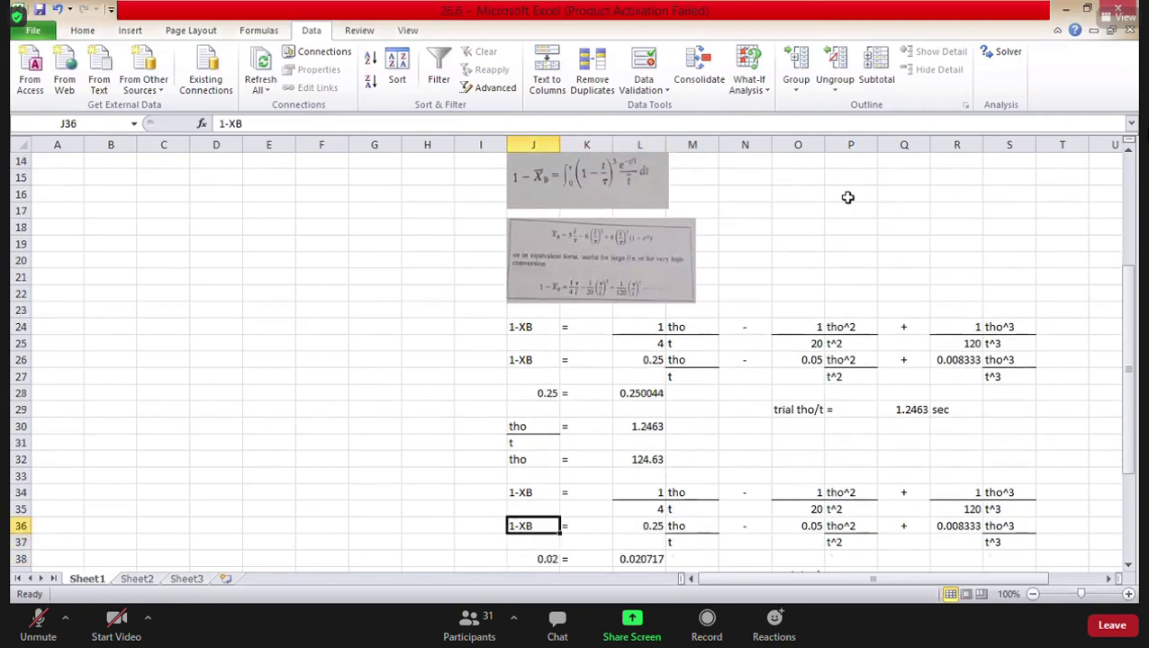
pyautogui.press('Down')
pyautogui.press('Down')
pyautogui.press('Right')
pyautogui.press('Right')
pyautogui.press('Down')
pyautogui.press('Down')
pyautogui.press('Down')
pyautogui.press('Down')
pyautogui.press('Down')
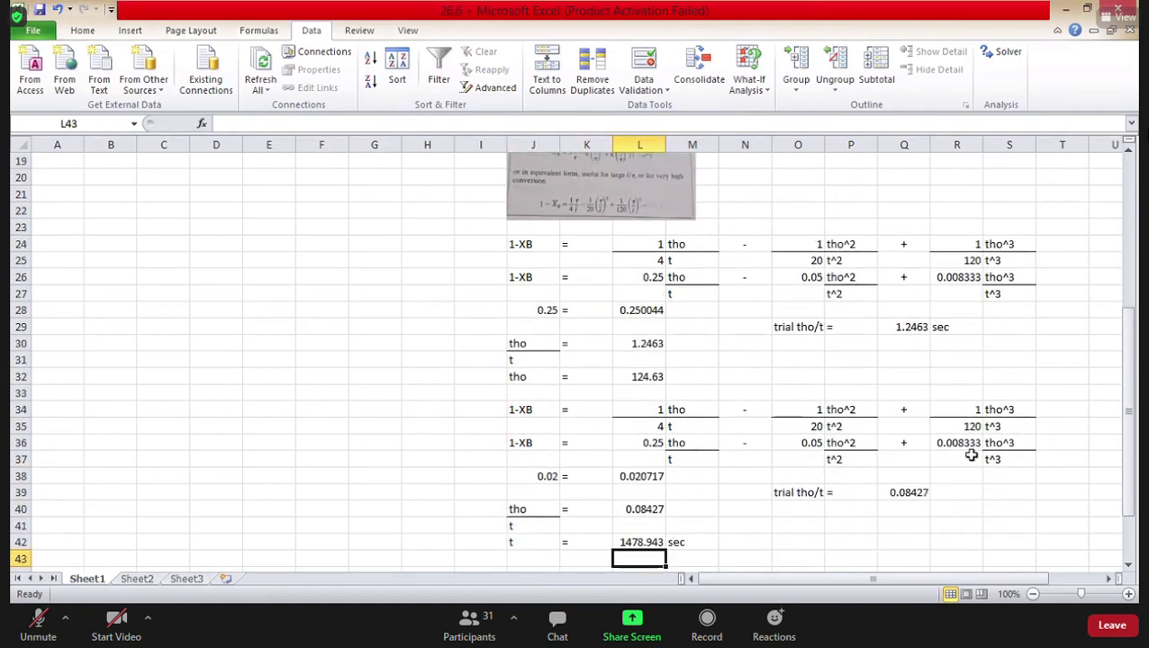
# Set the second trial tho/t value in Q39 to 50 as a starting guess.
pyautogui.click(908, 492)
pyautogui.write('50')
pyautogui.press('Return')
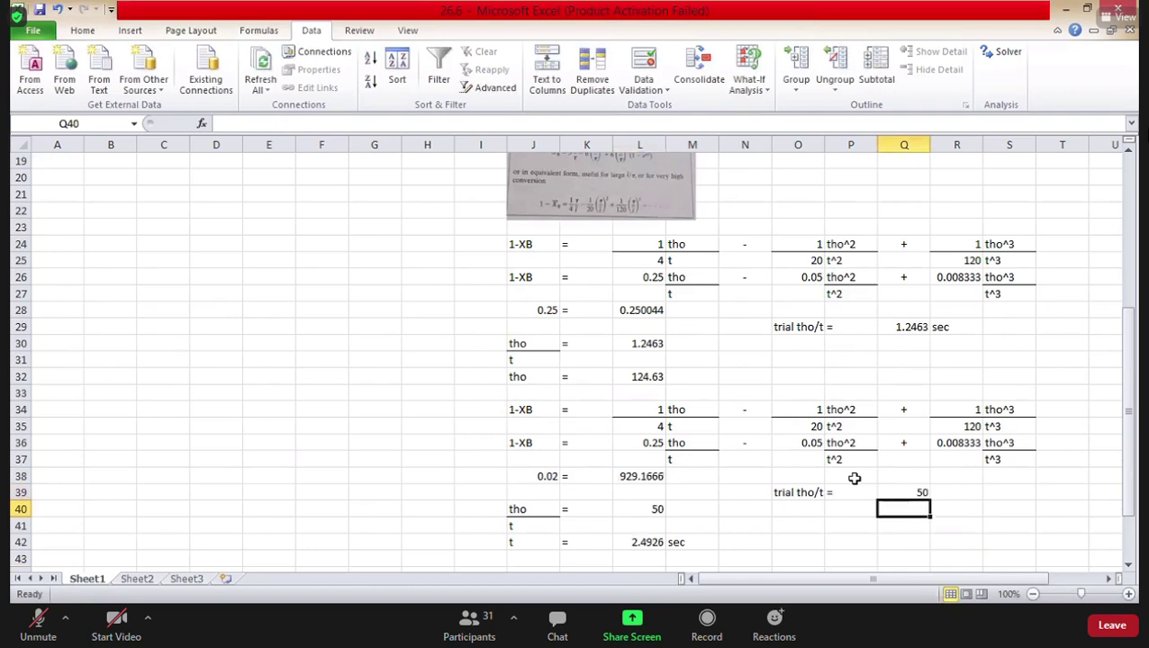
# Run Goal Seek to bring L38 to 0.02 by changing Q39, and accept the solution.
pyautogui.click(655, 479)
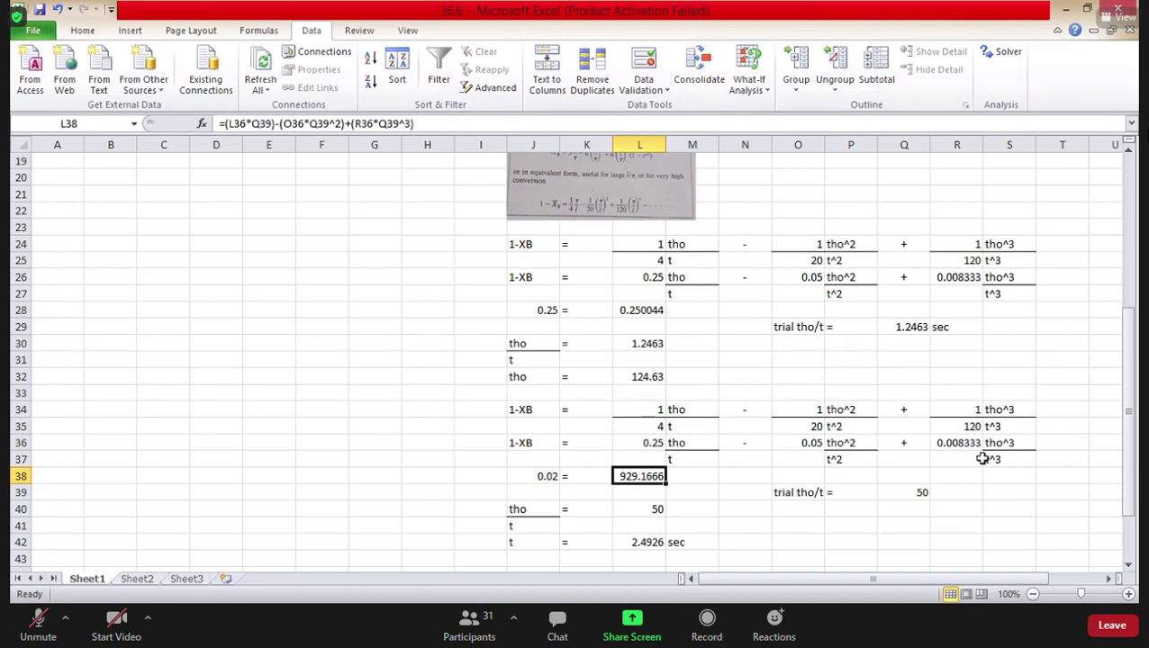
pyautogui.press('Down')
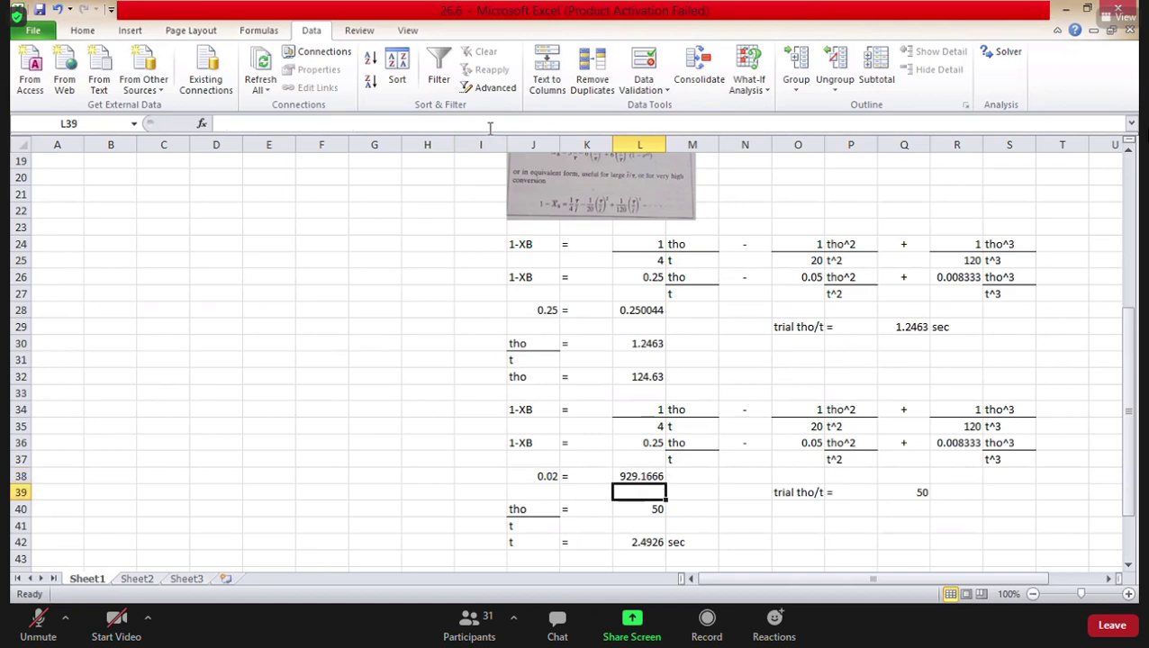
pyautogui.click(746, 90)
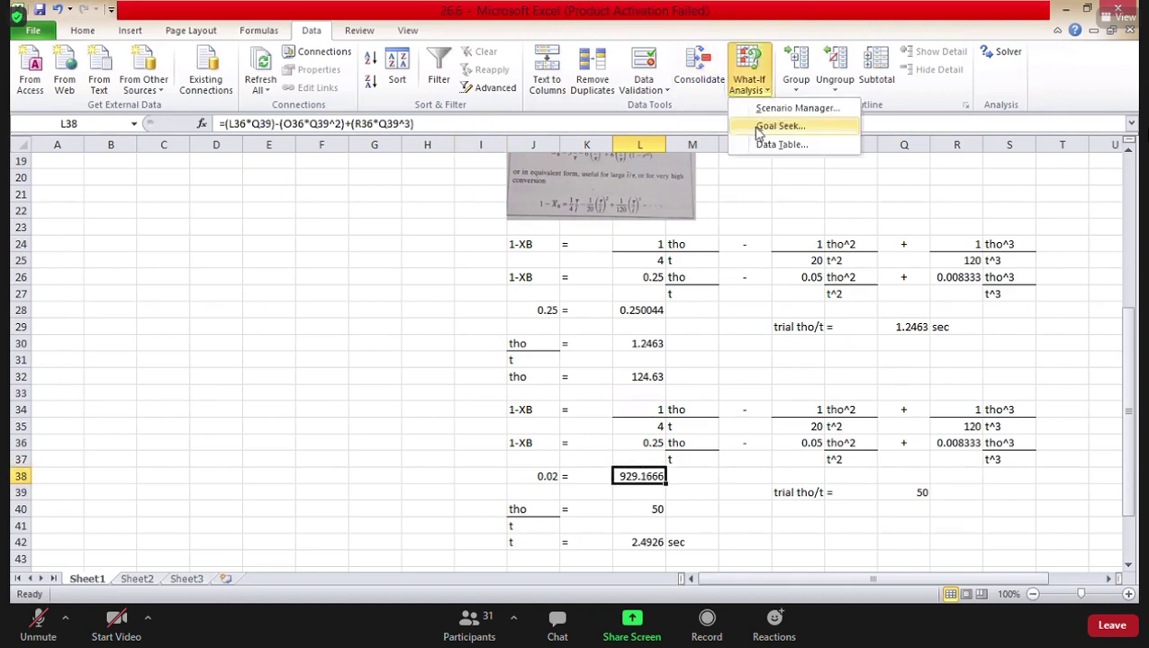
pyautogui.click(767, 125)
pyautogui.click(521, 203)
pyautogui.write('0.02')
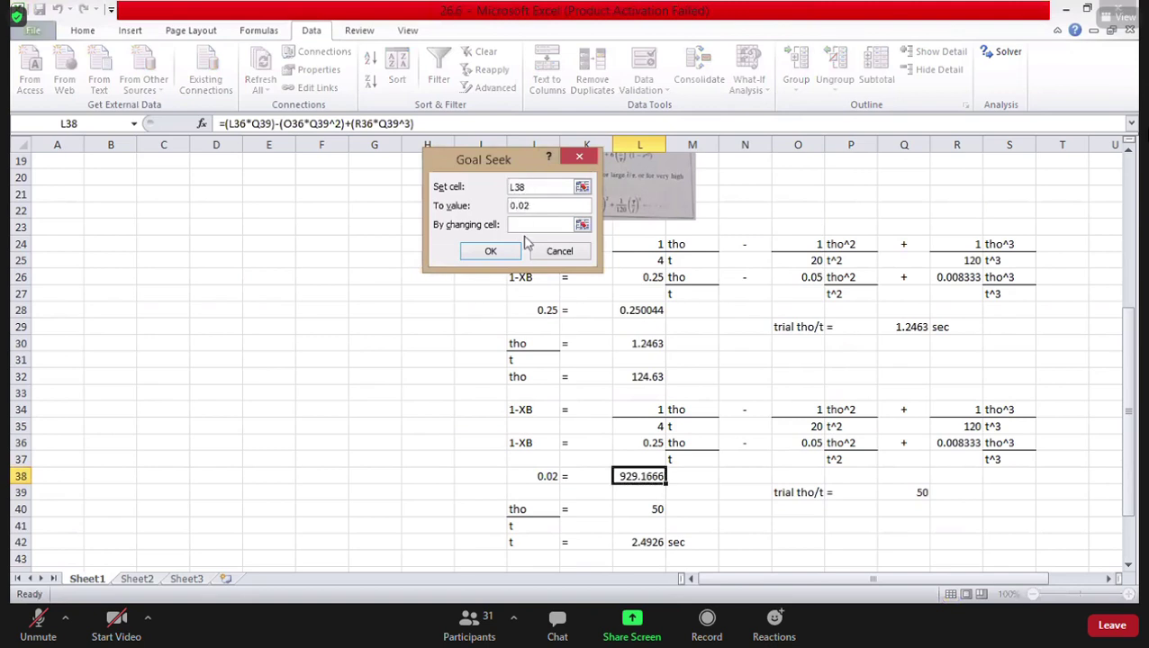
pyautogui.click(525, 223)
pyautogui.click(912, 489)
pyautogui.press('Return')
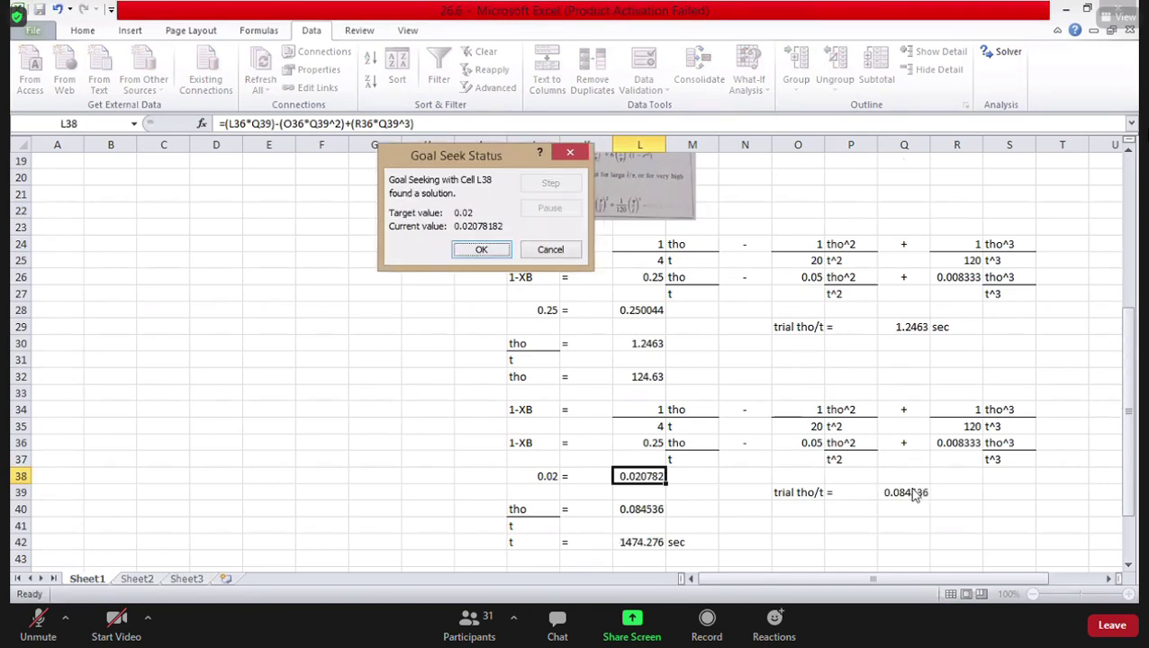
pyautogui.press('Return')
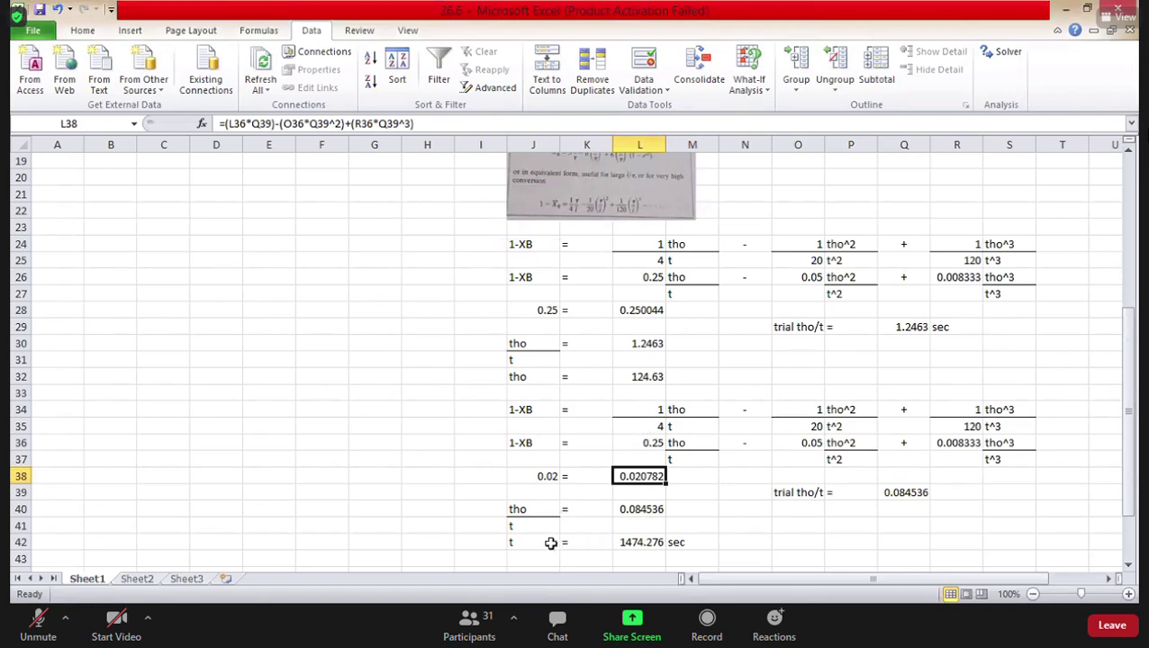
# Inspect which cells the formula for t in L42 refers to and look over the rows beneath it.
pyautogui.click(628, 541)
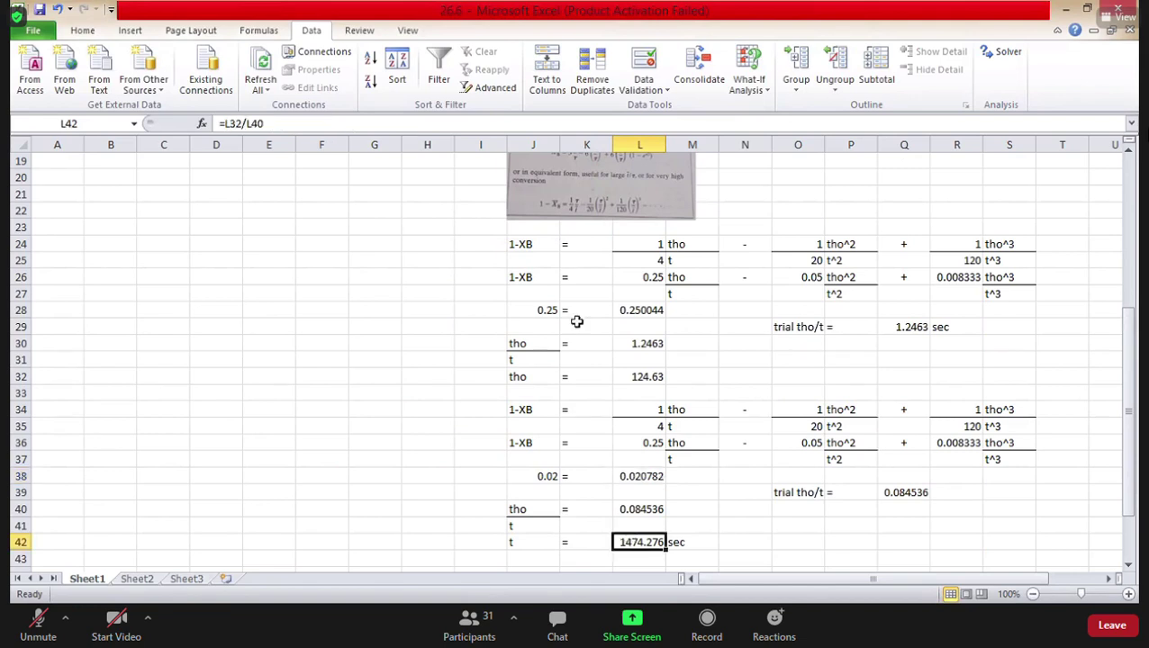
pyautogui.click(354, 123)
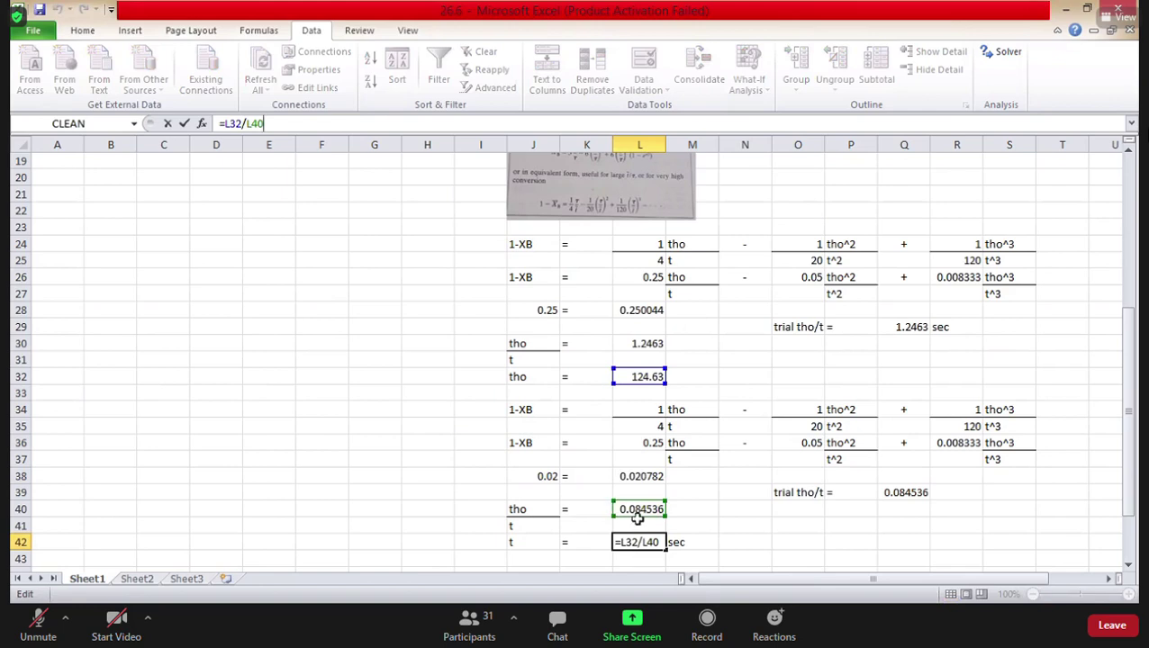
pyautogui.press('Return')
pyautogui.press('Down')
pyautogui.press('Down')
pyautogui.press('Down')
pyautogui.press('Down')
pyautogui.press('Up')
pyautogui.press('Up')
pyautogui.press('Up')
pyautogui.press('Up')
pyautogui.press('Up')
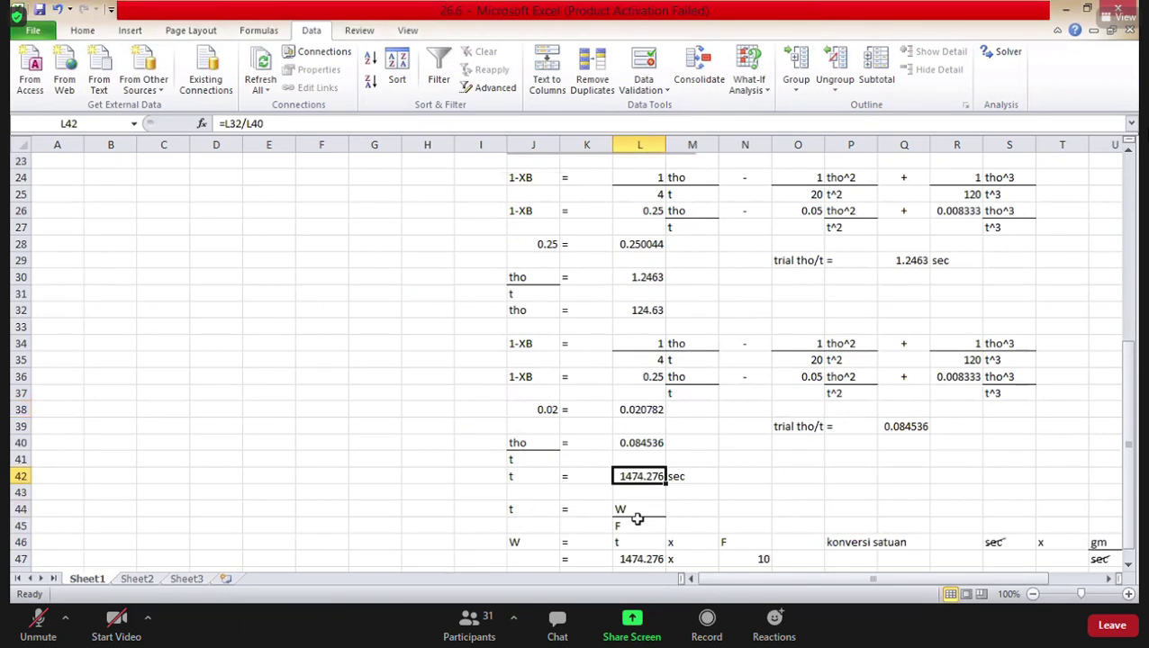
# Examine the calculation of W in rows 44 to 48, including the formulas in L47, L48 and N47.
pyautogui.press('Down')
pyautogui.press('Down')
pyautogui.press('Down')
pyautogui.press('Down')
pyautogui.press('Down')
pyautogui.press('Down')
pyautogui.press('Down')
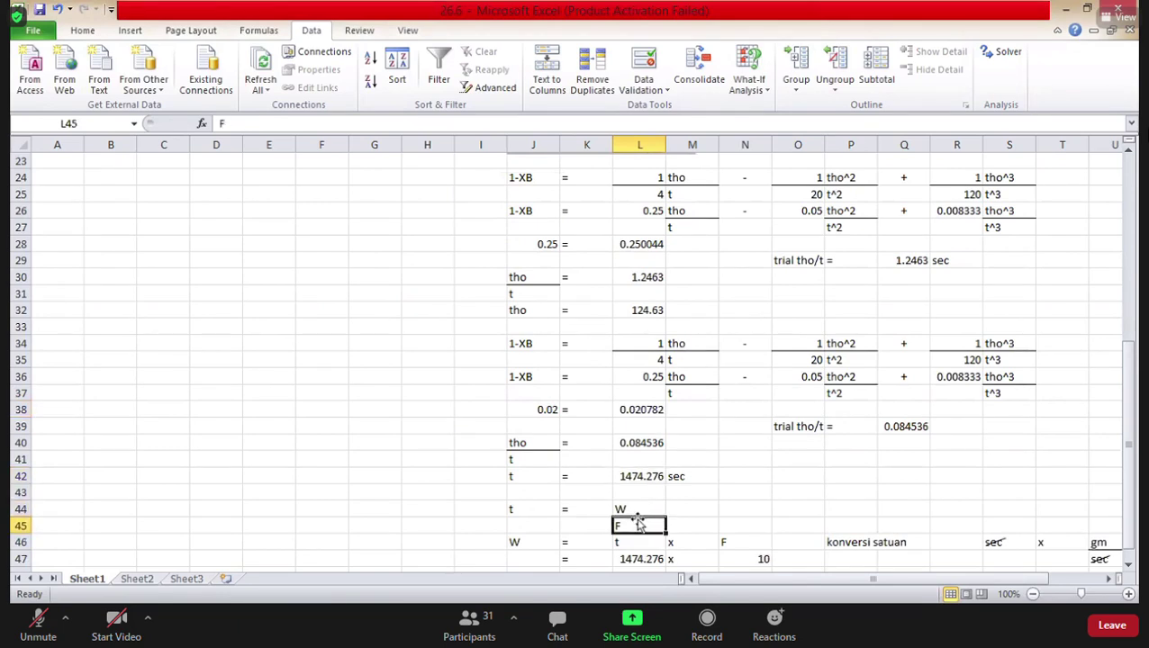
pyautogui.press('Up')
pyautogui.press('Up')
pyautogui.press('Up')
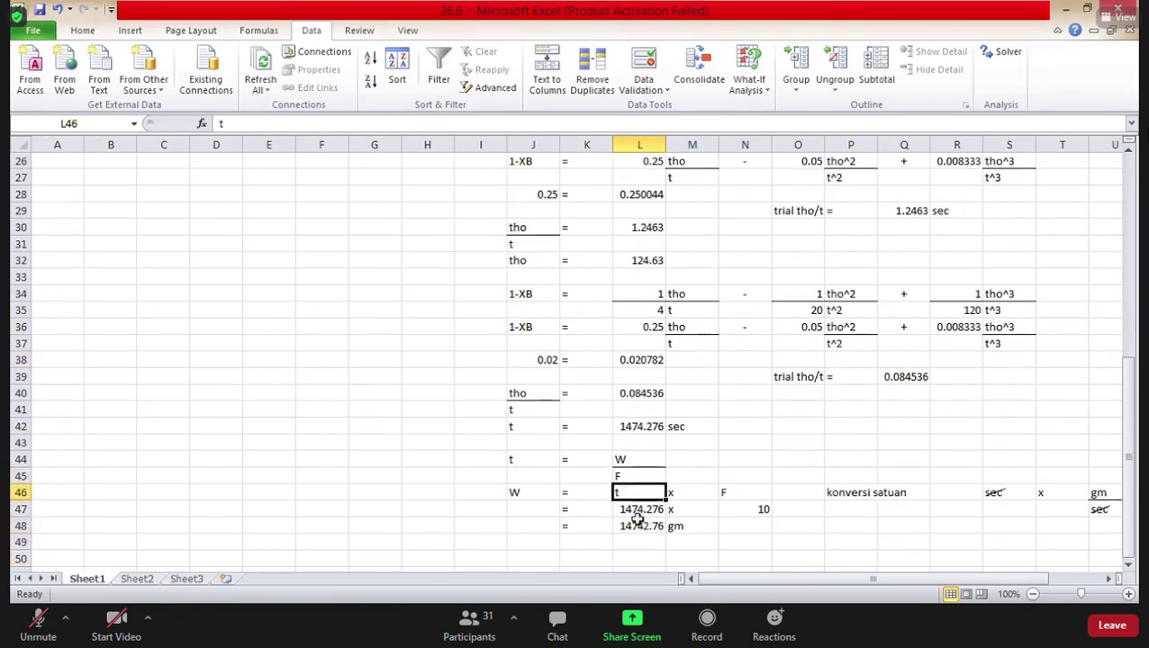
pyautogui.press('Down')
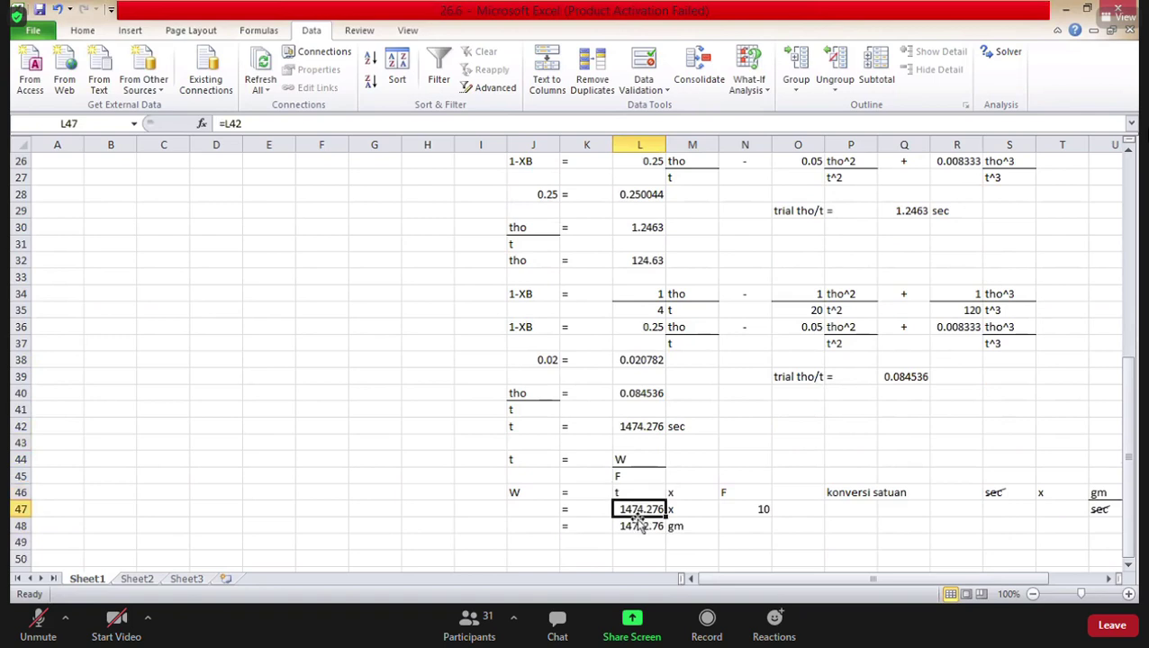
pyautogui.press('Down')
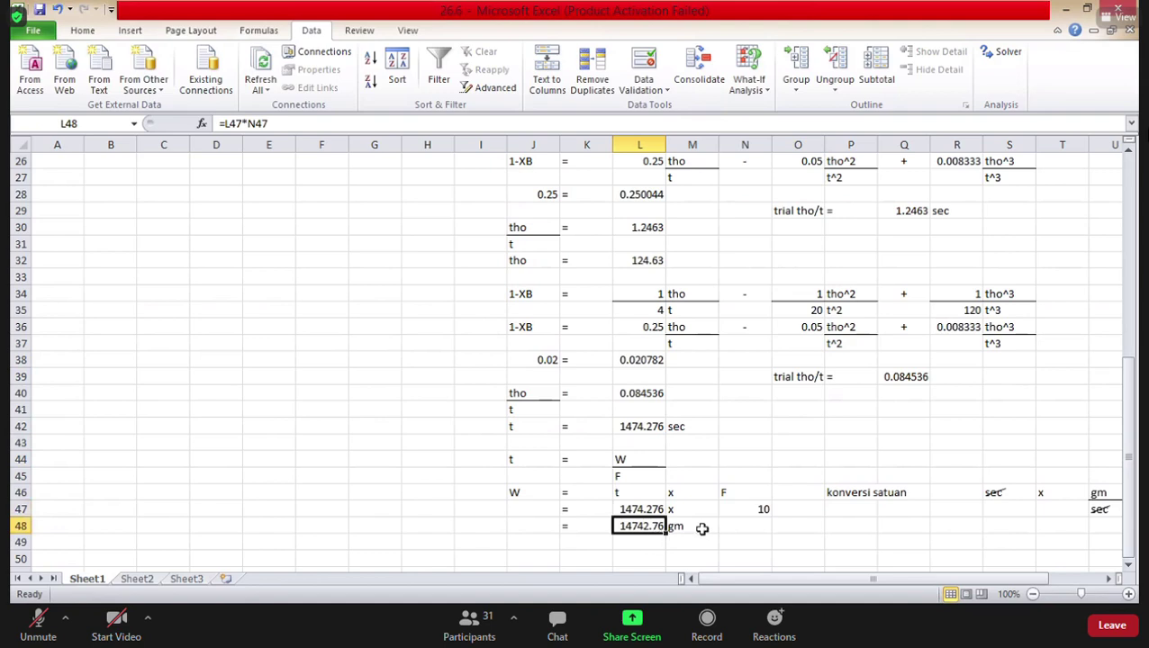
pyautogui.click(753, 510)
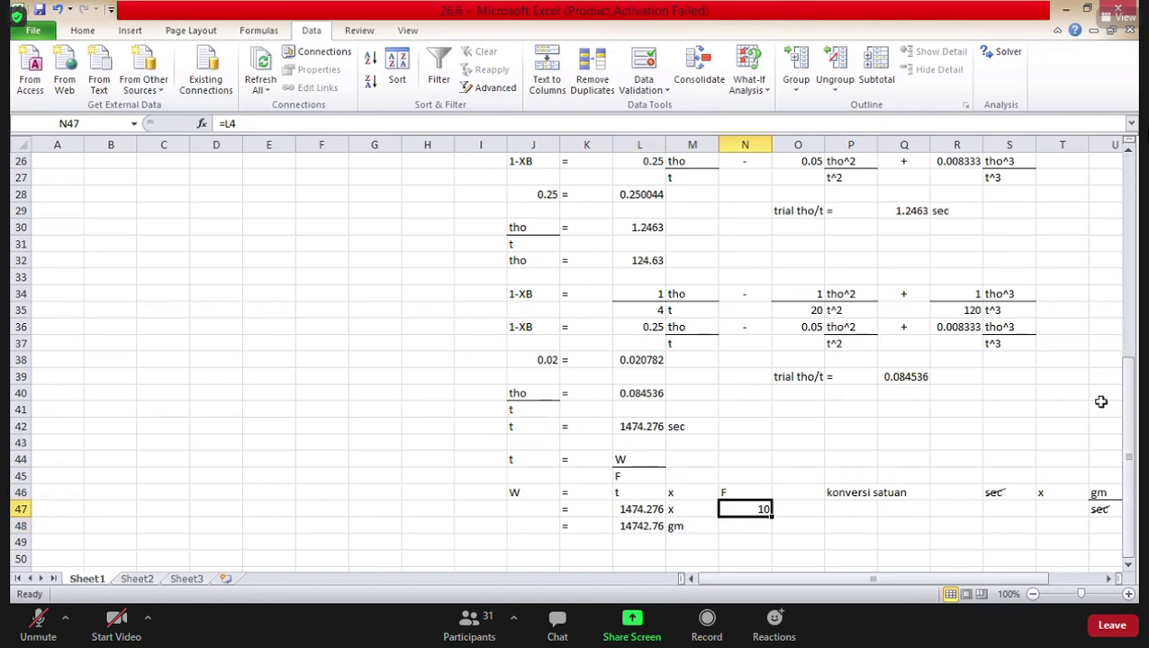
# Make F in N47 refer to the feed rate in R9 with the formula =R9.
pyautogui.write('=')
pyautogui.moveTo(1131, 408); pyautogui.dragTo(1130, 209)
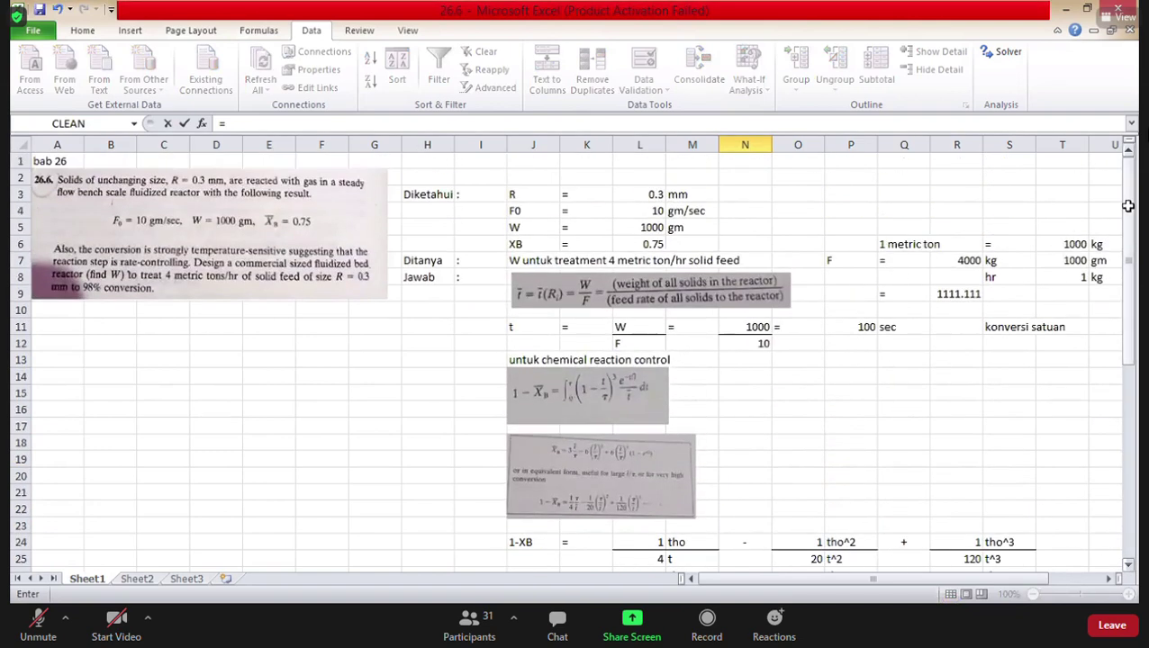
pyautogui.click(961, 294)
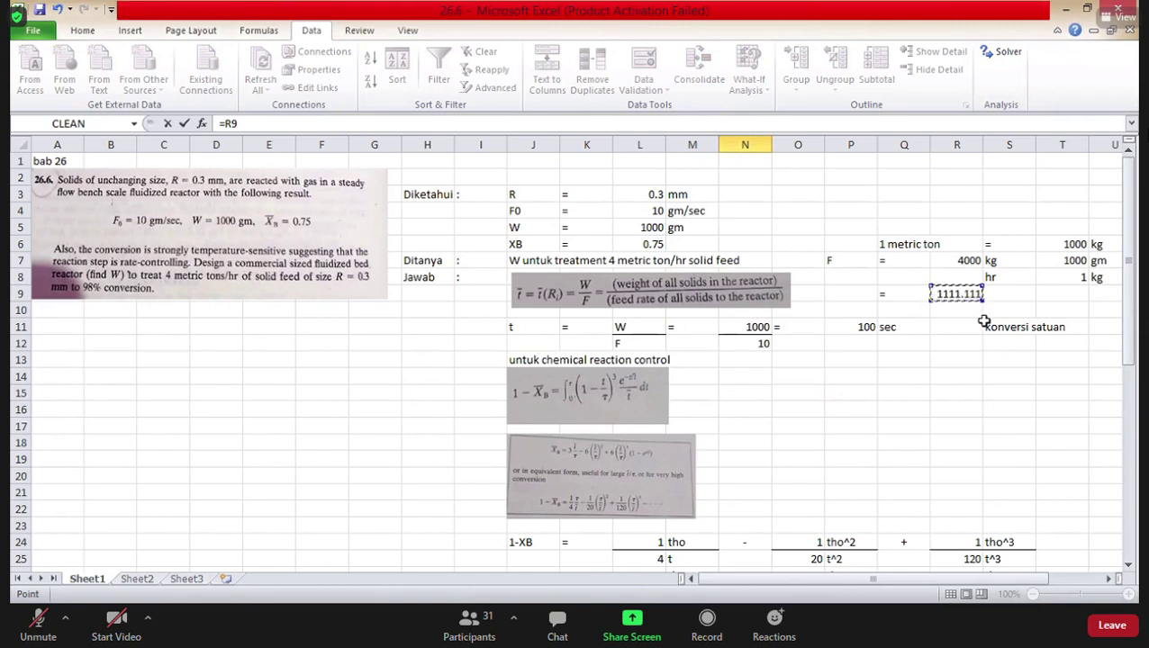
pyautogui.moveTo(1133, 347); pyautogui.dragTo(1128, 522)
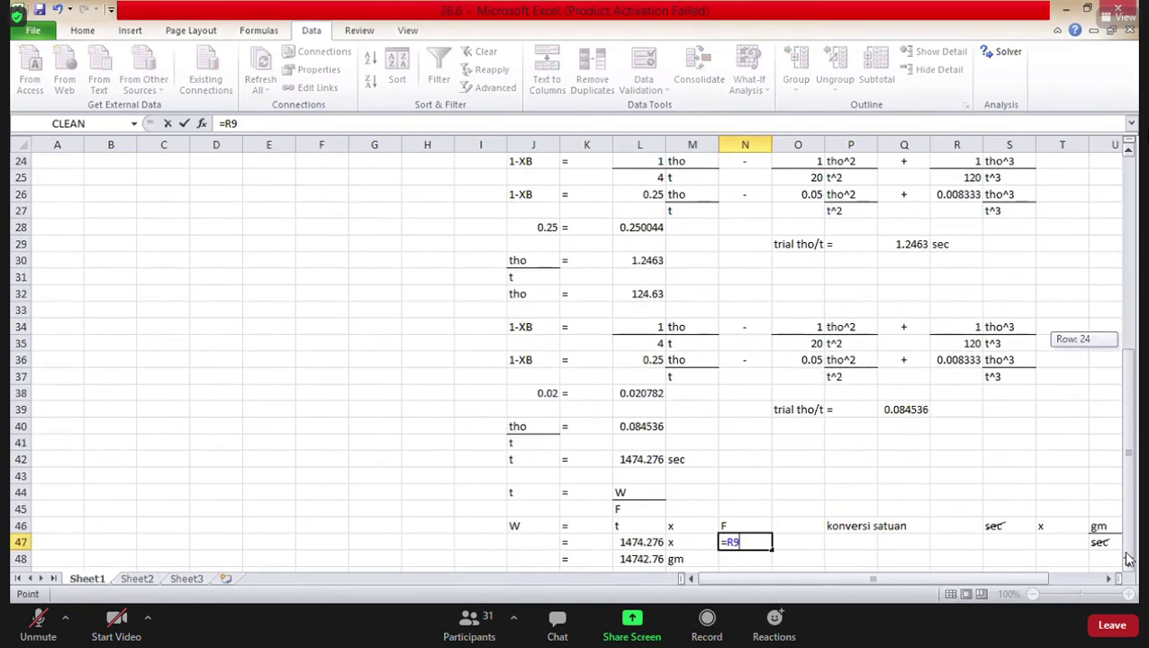
pyautogui.press('Return')
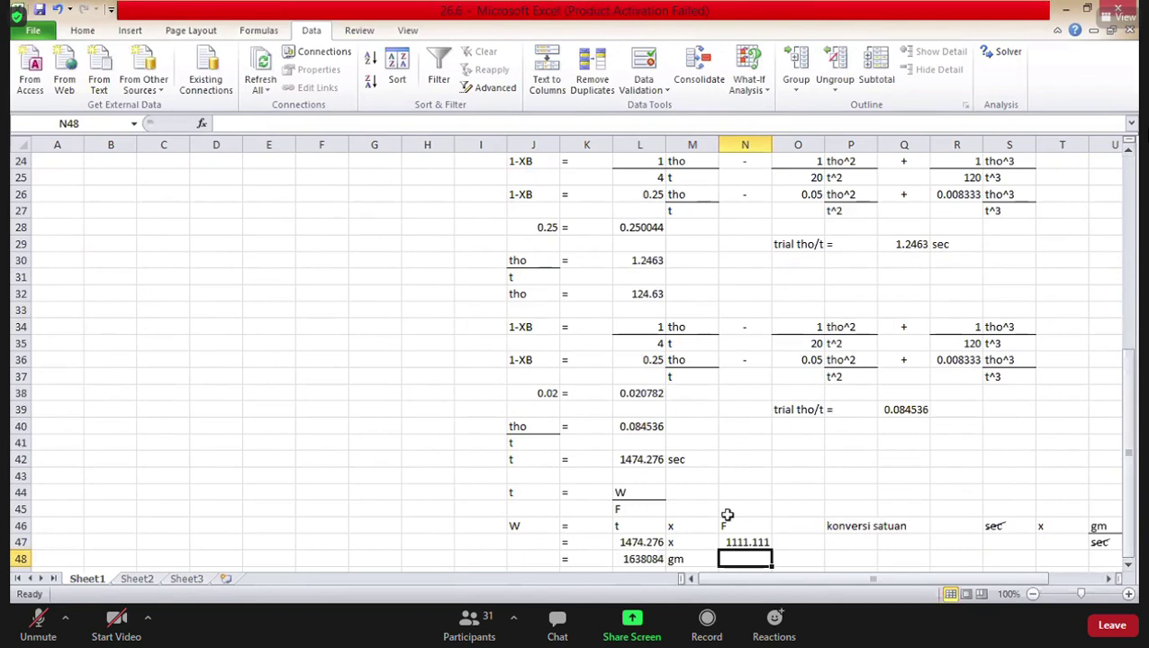
# Convert W to kilograms in row 49, with an equals sign in K49, =L48/1000 in L49 and the unit kg in M49.
pyautogui.click(643, 558)
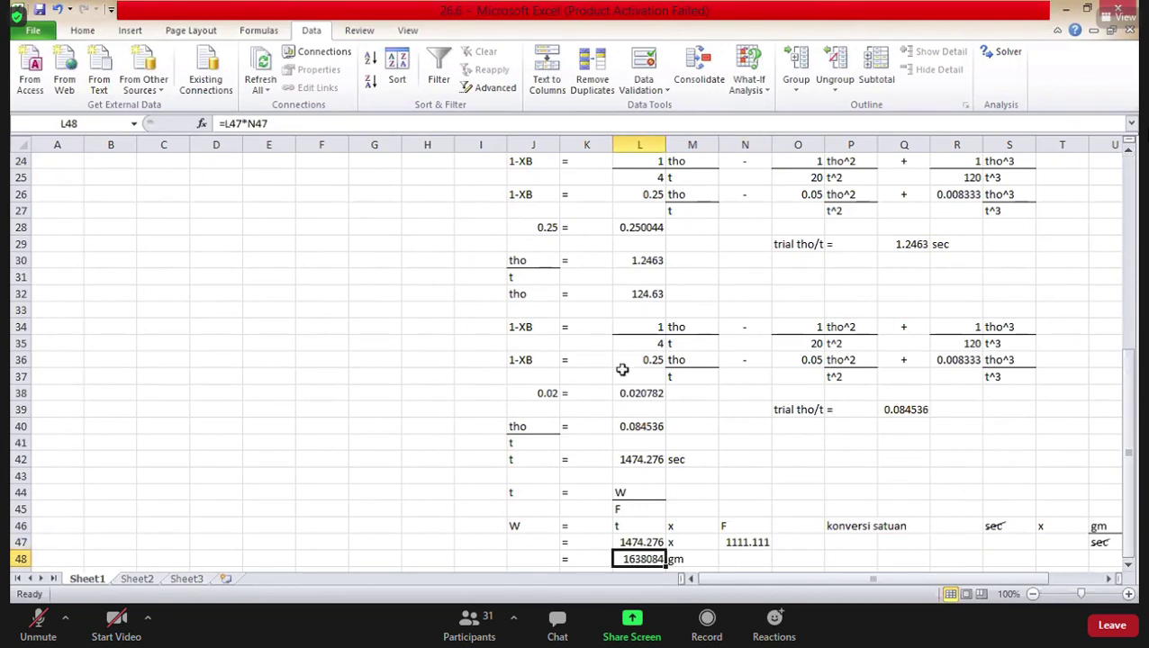
pyautogui.press('Return')
pyautogui.press('Left')
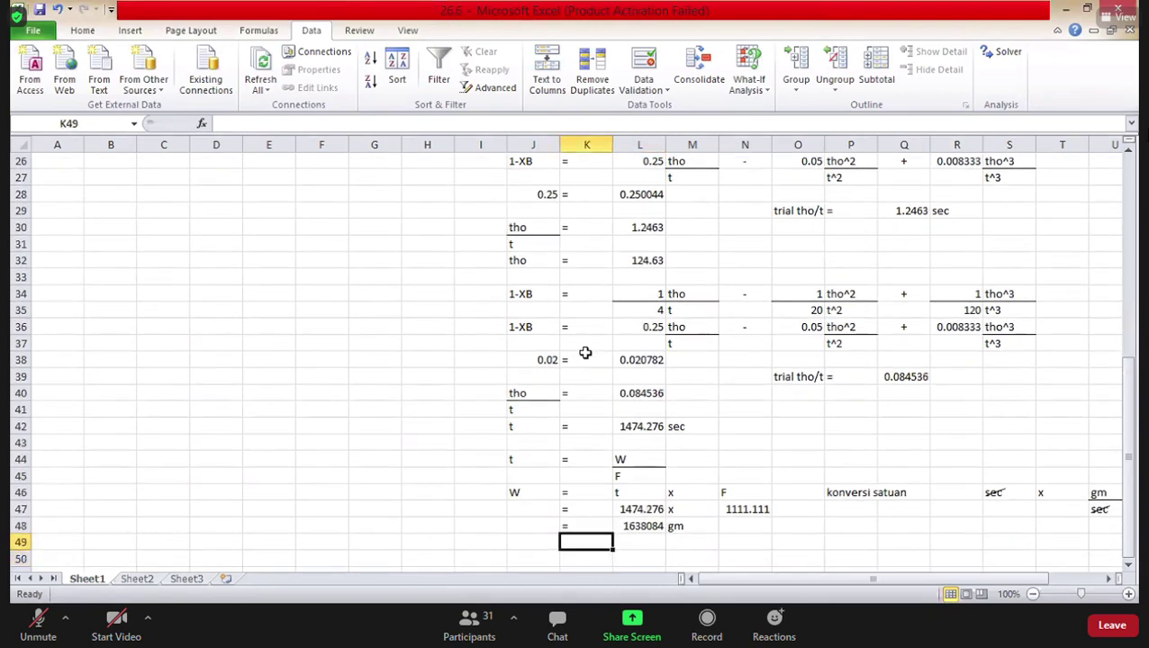
pyautogui.write('=')
pyautogui.press('Escape')
pyautogui.press('Right')
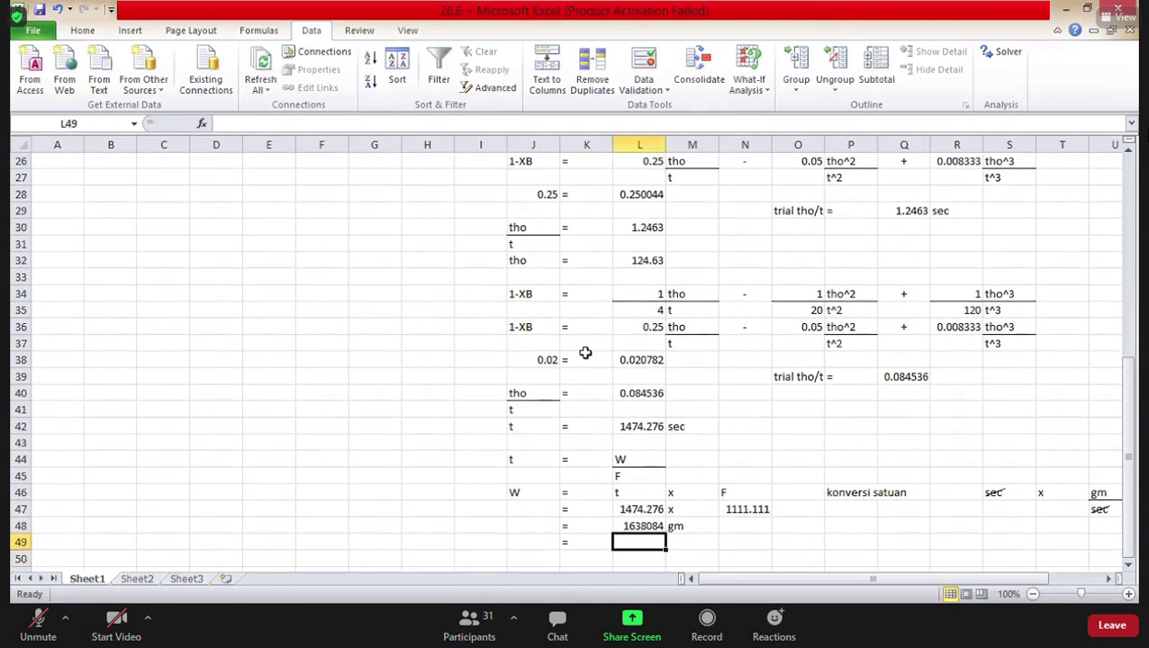
pyautogui.write('=')
pyautogui.click(652, 531)
pyautogui.write('/1000')
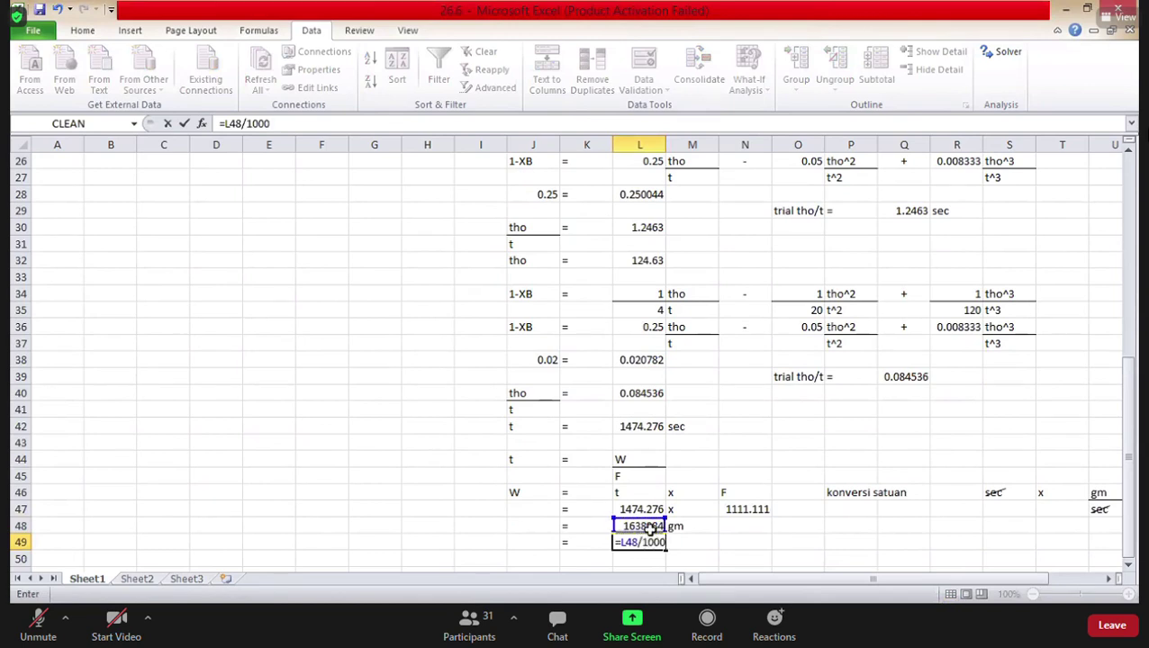
pyautogui.press('Return')
pyautogui.press('Right')
pyautogui.press('Up')
pyautogui.write('kg')
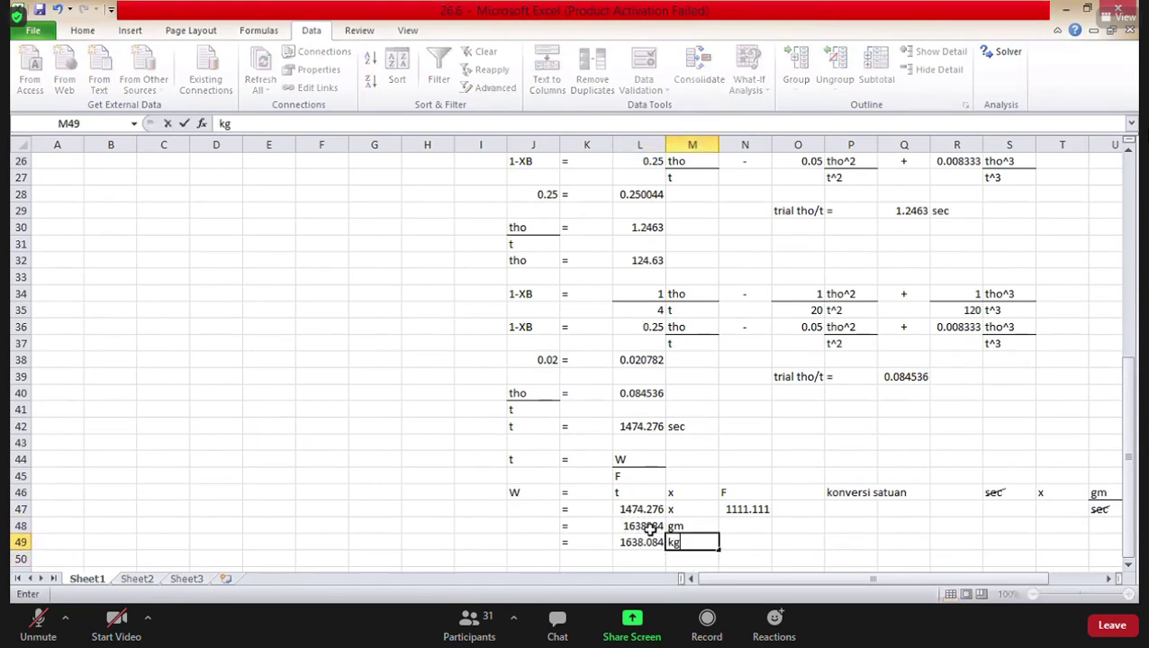
pyautogui.press('Return')
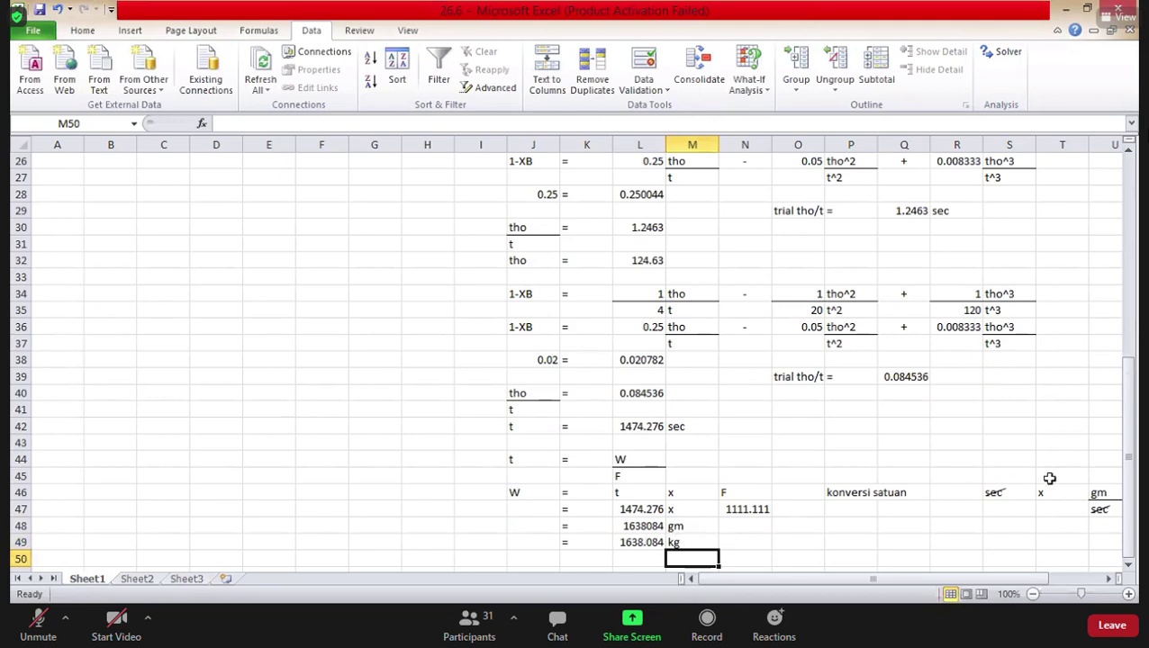
pyautogui.moveTo(1127, 466); pyautogui.dragTo(1132, 282)
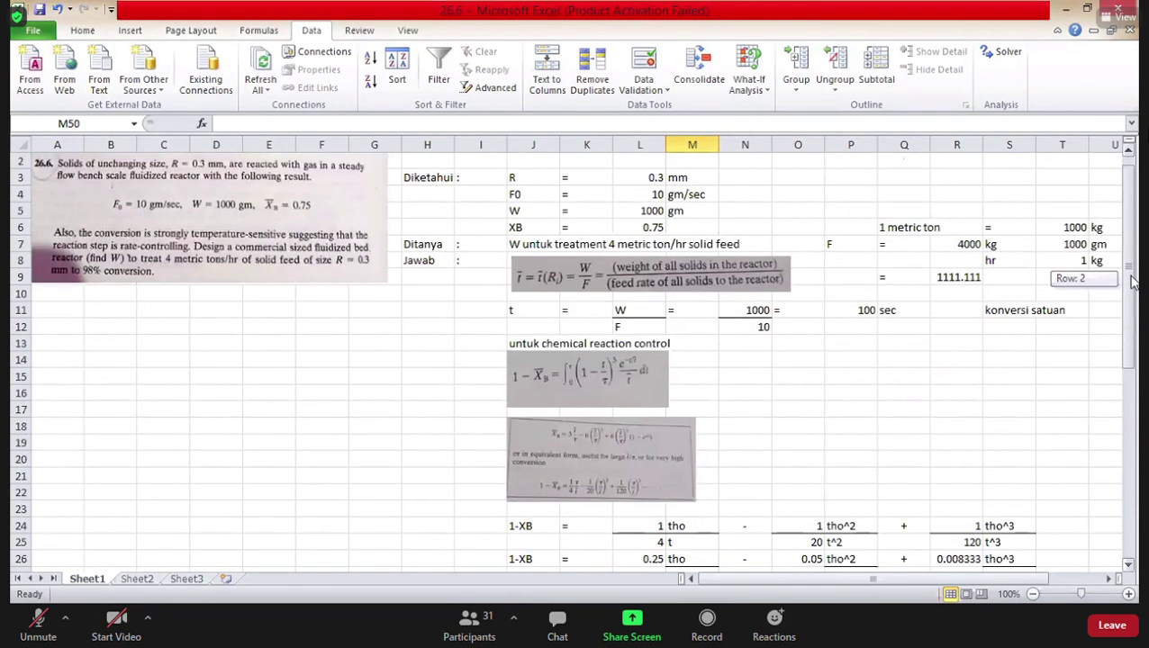
pyautogui.moveTo(1133, 283); pyautogui.dragTo(1135, 429)
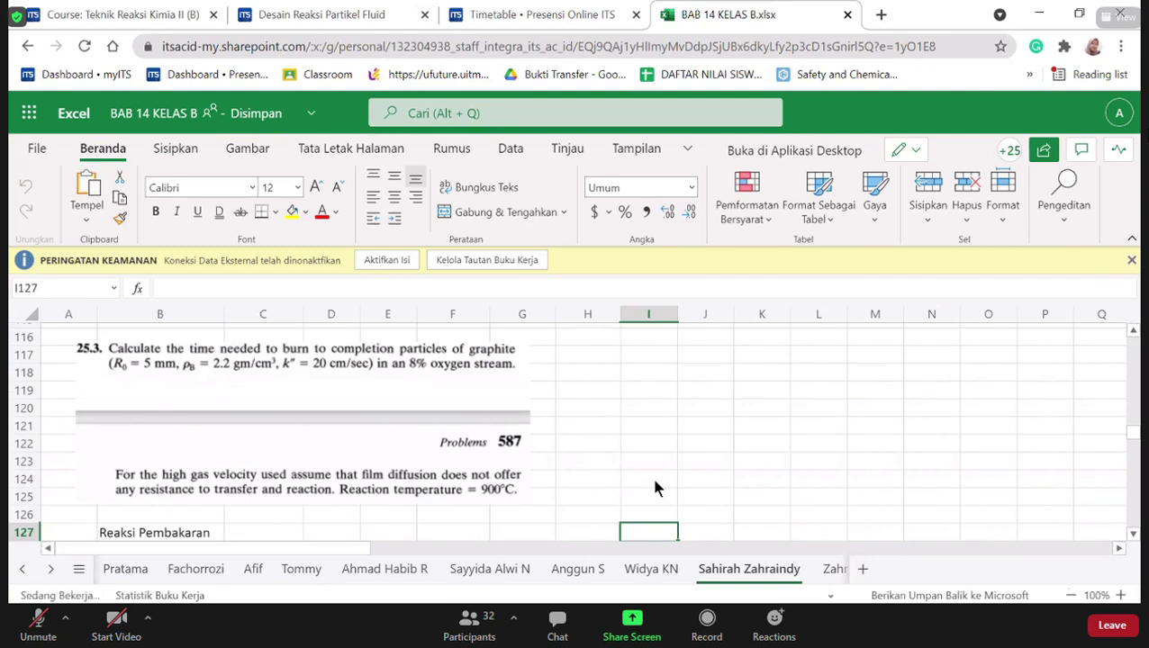
# Read the problem 25.3 solution from the Reaksi Pembakaran heading in row 127 through the given data to the gas law equations.
pyautogui.press('Down')
pyautogui.press('Down')
pyautogui.press('Down')
pyautogui.press('Down')
pyautogui.press('Down')
pyautogui.press('Down')
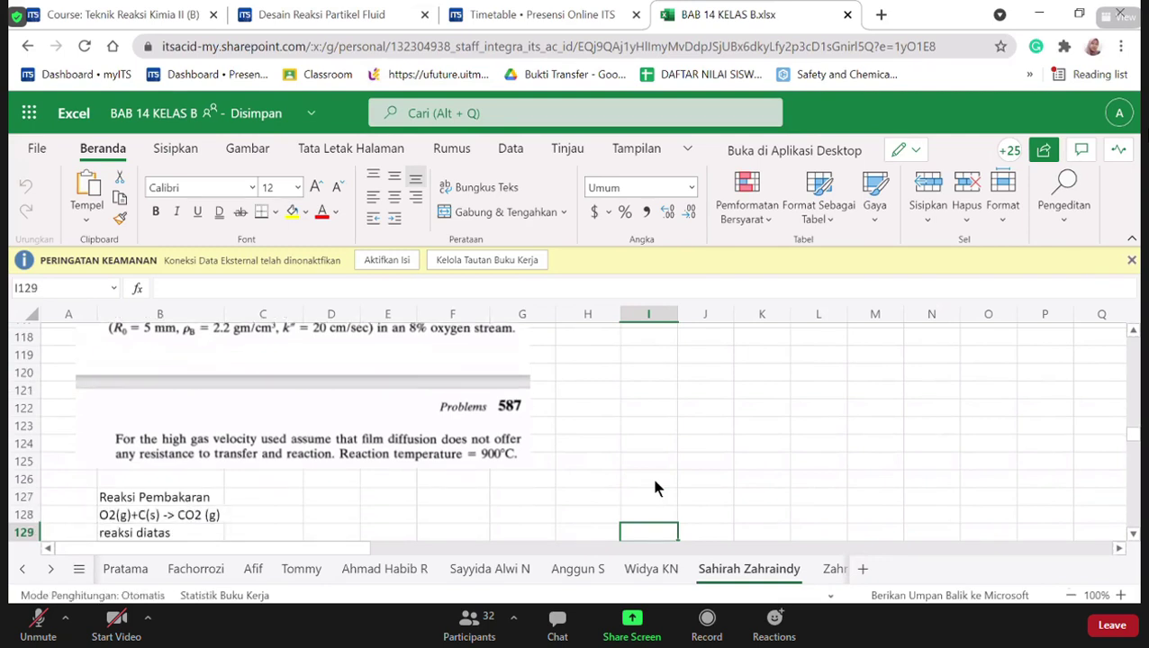
pyautogui.press('Down')
pyautogui.press('Down')
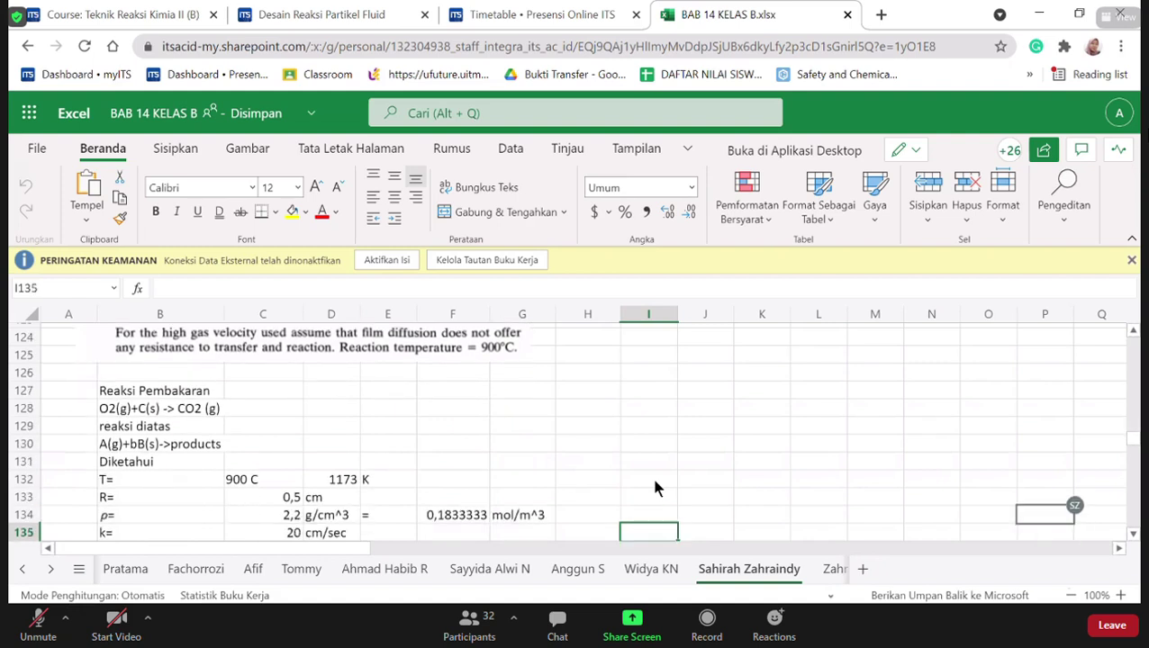
pyautogui.press('Down')
pyautogui.press('Down')
pyautogui.press('Down')
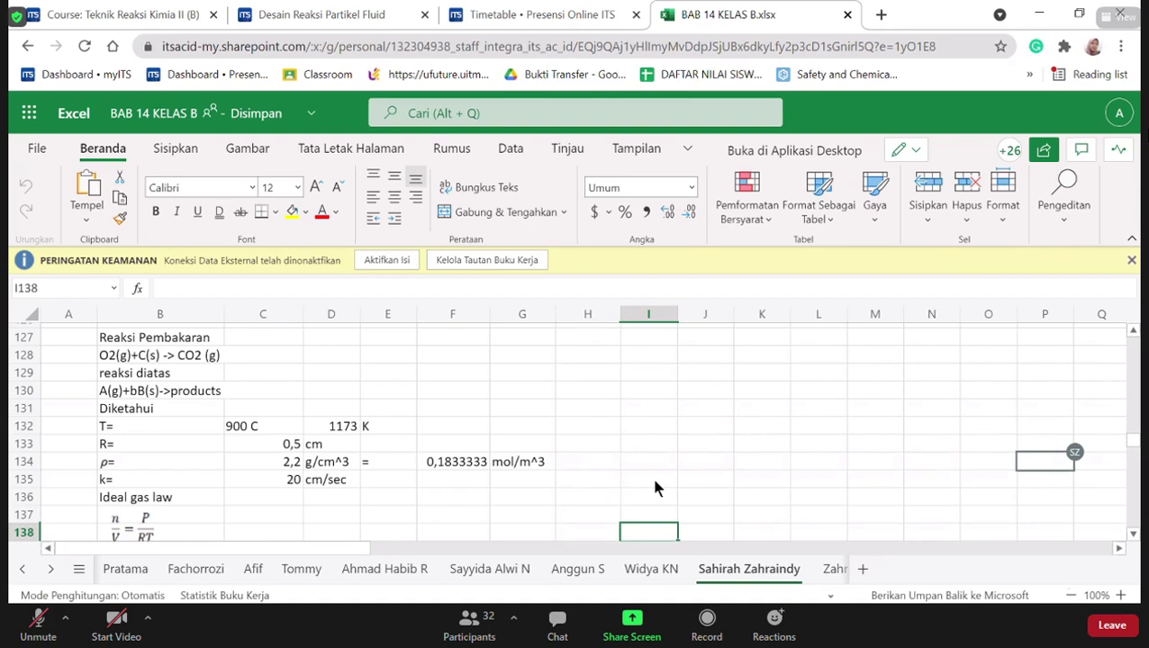
pyautogui.press('Down')
pyautogui.press('Down')
pyautogui.press('Down')
pyautogui.press('Down')
pyautogui.press('Down')
pyautogui.press('Down')
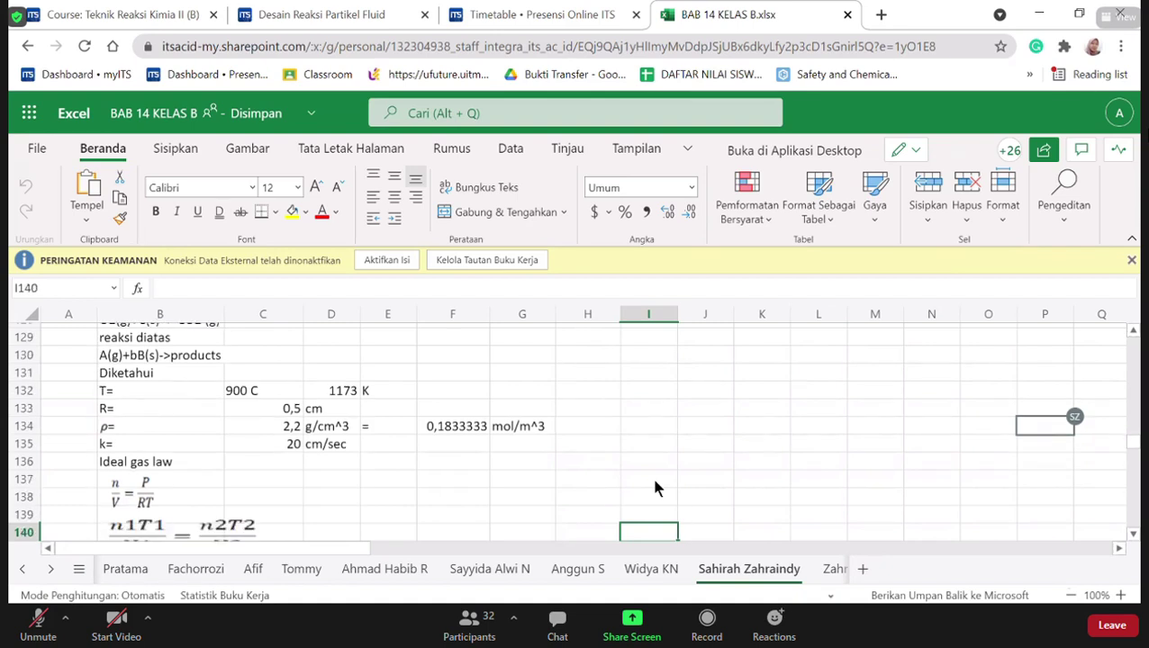
pyautogui.press('Down')
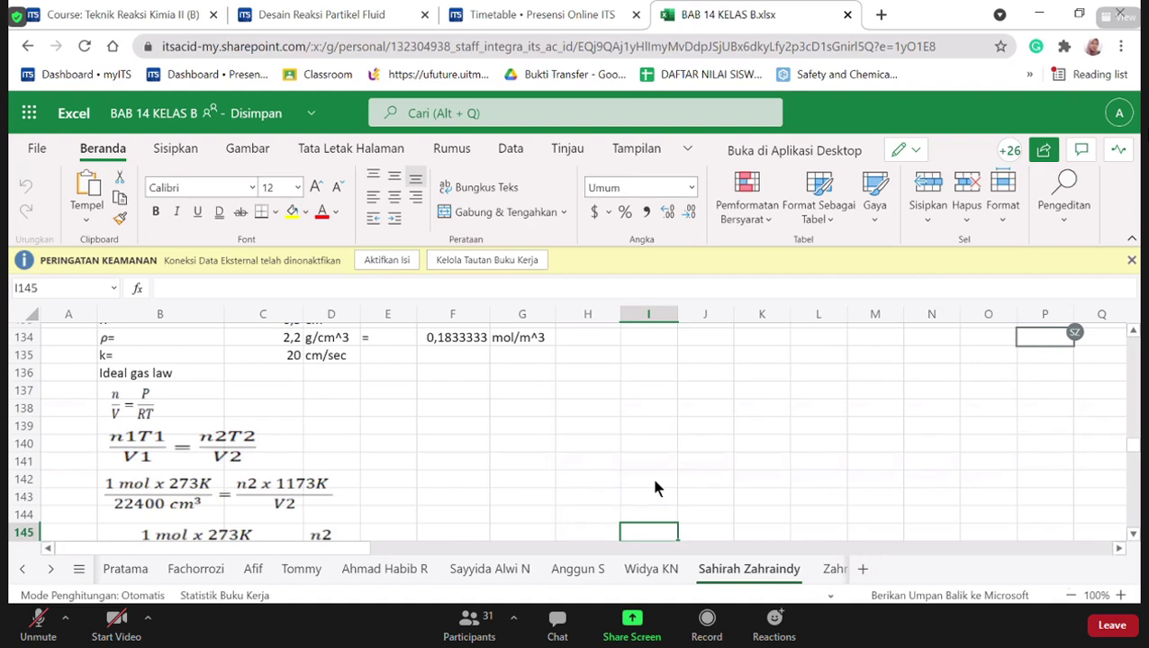
# Return to the statement of problem 25.3 at row 116 and reread it.
pyautogui.press('Up')
pyautogui.press('Up')
pyautogui.press('Up')
pyautogui.press('Up')
pyautogui.press('Up')
pyautogui.press('Up')
pyautogui.press('Up')
pyautogui.press('Up')
pyautogui.press('Up')
pyautogui.press('Up')
pyautogui.press('Up')
pyautogui.press('Up')
pyautogui.press('Up')
pyautogui.press('Up')
pyautogui.press('Up')
pyautogui.press('Up')
pyautogui.press('Up')
pyautogui.press('Up')
pyautogui.press('Up')
pyautogui.press('Up')
pyautogui.press('Up')
pyautogui.press('Up')
pyautogui.press('Up')
pyautogui.press('Up')
pyautogui.press('Up')
pyautogui.press('Up')
pyautogui.press('Up')
pyautogui.press('Up')
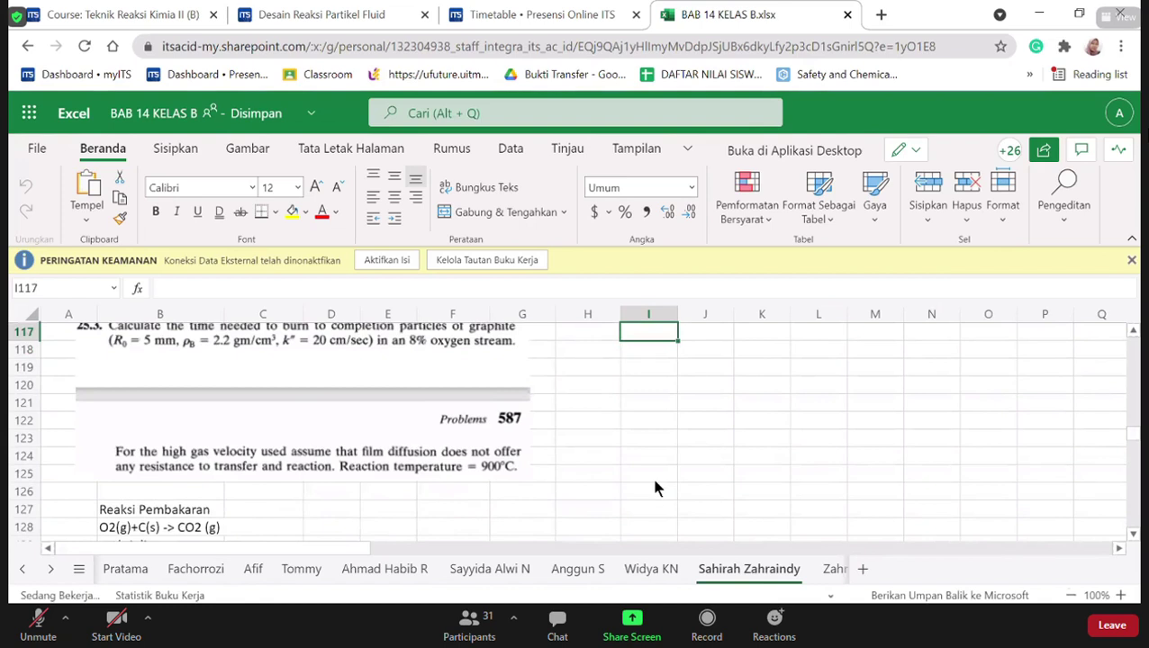
pyautogui.press('Up')
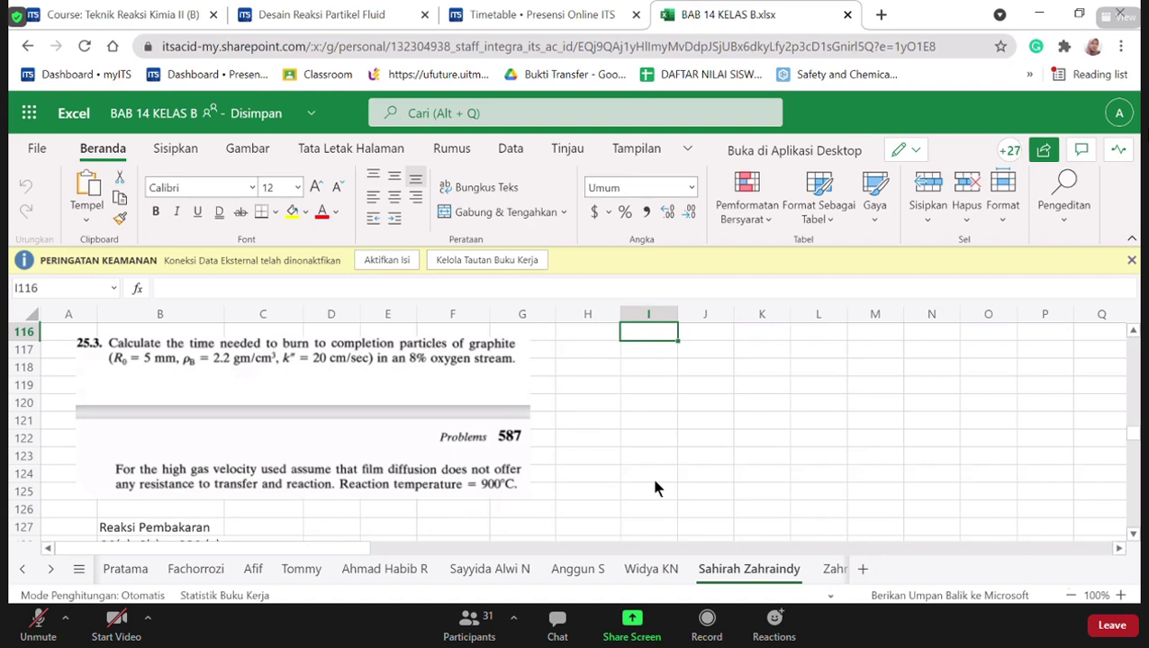
# Go through the reaction equations, the given T, R, ρ and k values and the ideal gas law down to row 143.
pyautogui.press('Down')
pyautogui.press('Down')
pyautogui.press('Down')
pyautogui.press('Down')
pyautogui.press('Down')
pyautogui.press('Down')
pyautogui.press('Down')
pyautogui.press('Down')
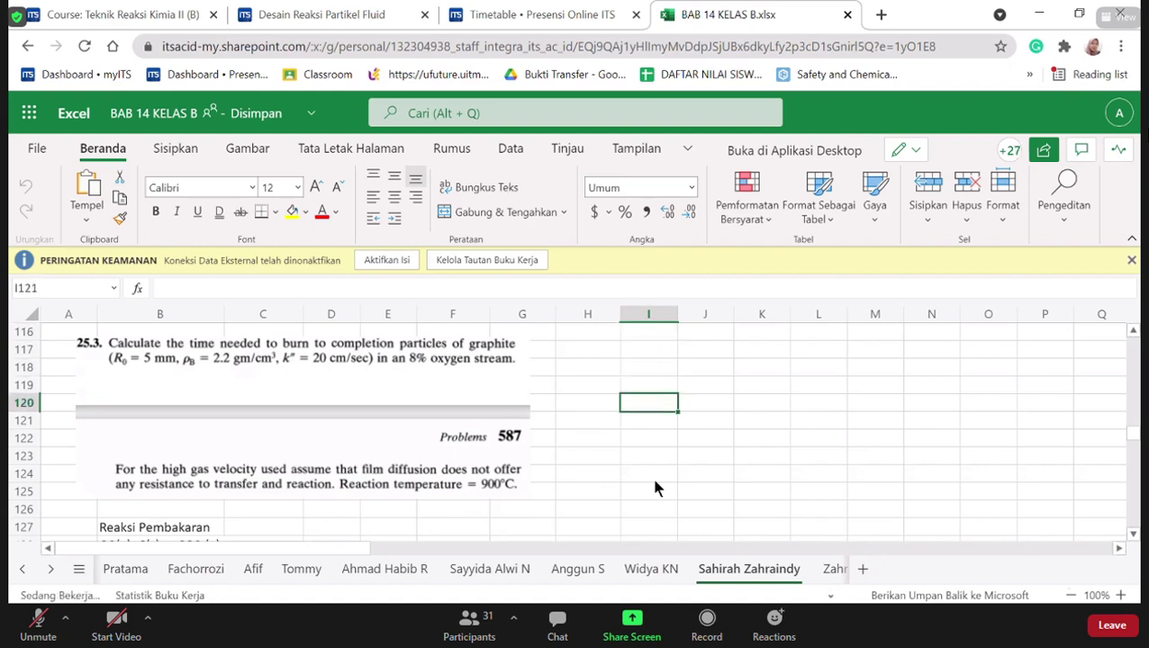
pyautogui.press('Down')
pyautogui.press('Down')
pyautogui.press('Down')
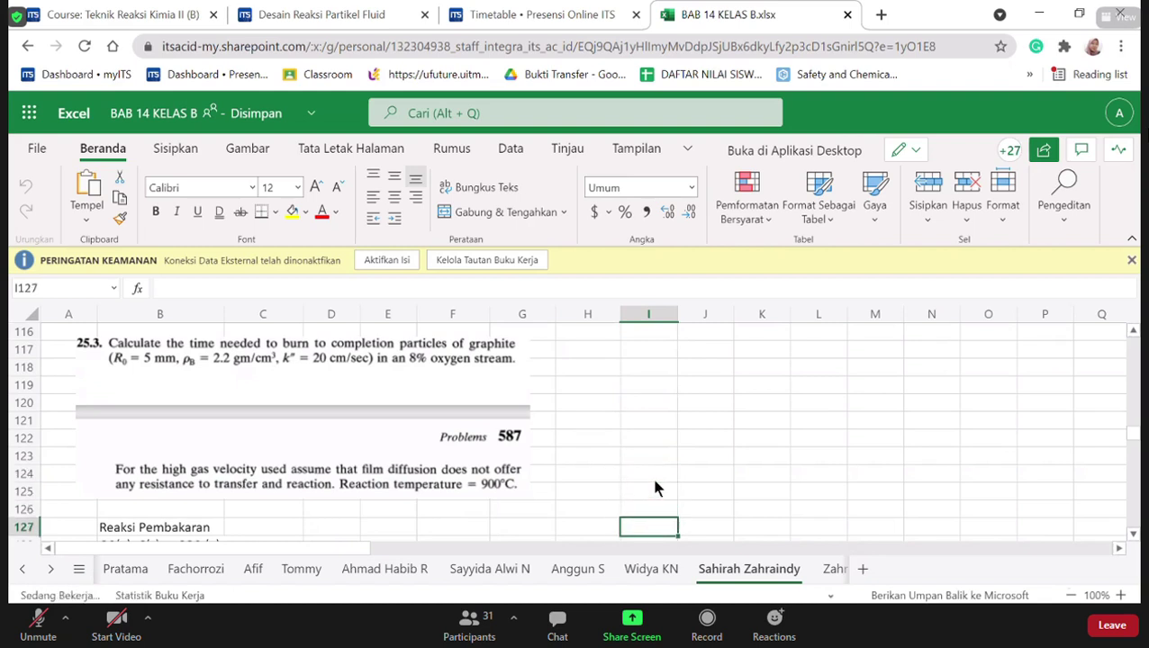
pyautogui.press('Down')
pyautogui.press('Down')
pyautogui.press('Down')
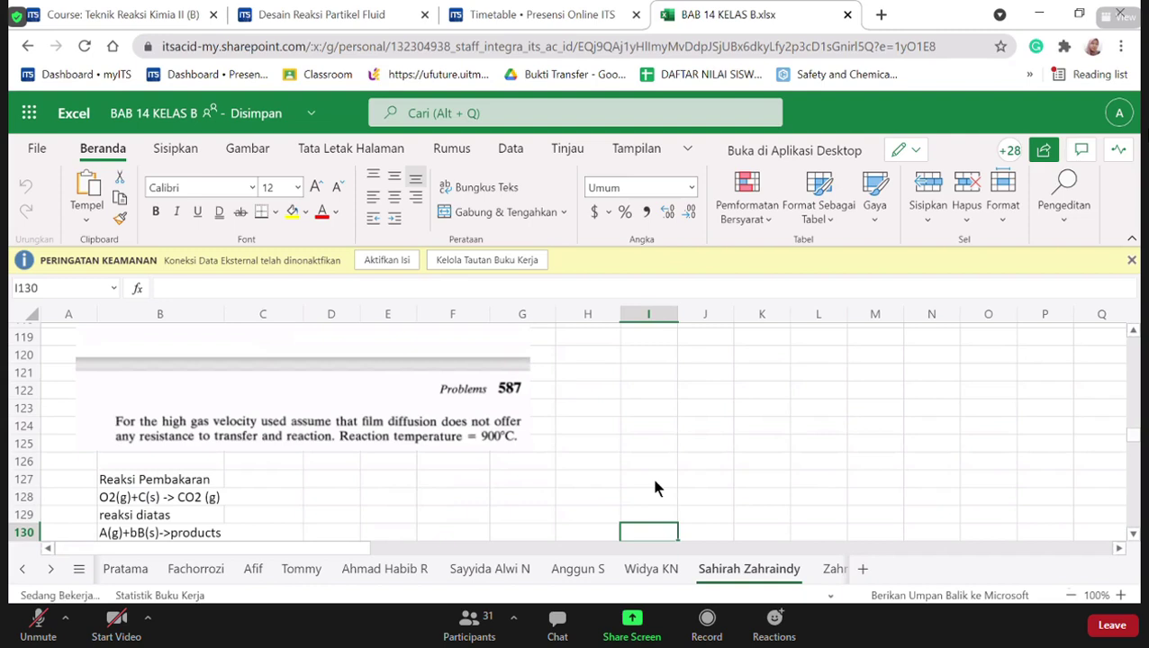
pyautogui.press('Down')
pyautogui.press('Down')
pyautogui.press('Down')
pyautogui.press('Down')
pyautogui.press('Down')
pyautogui.press('Down')
pyautogui.press('Down')
pyautogui.press('Down')
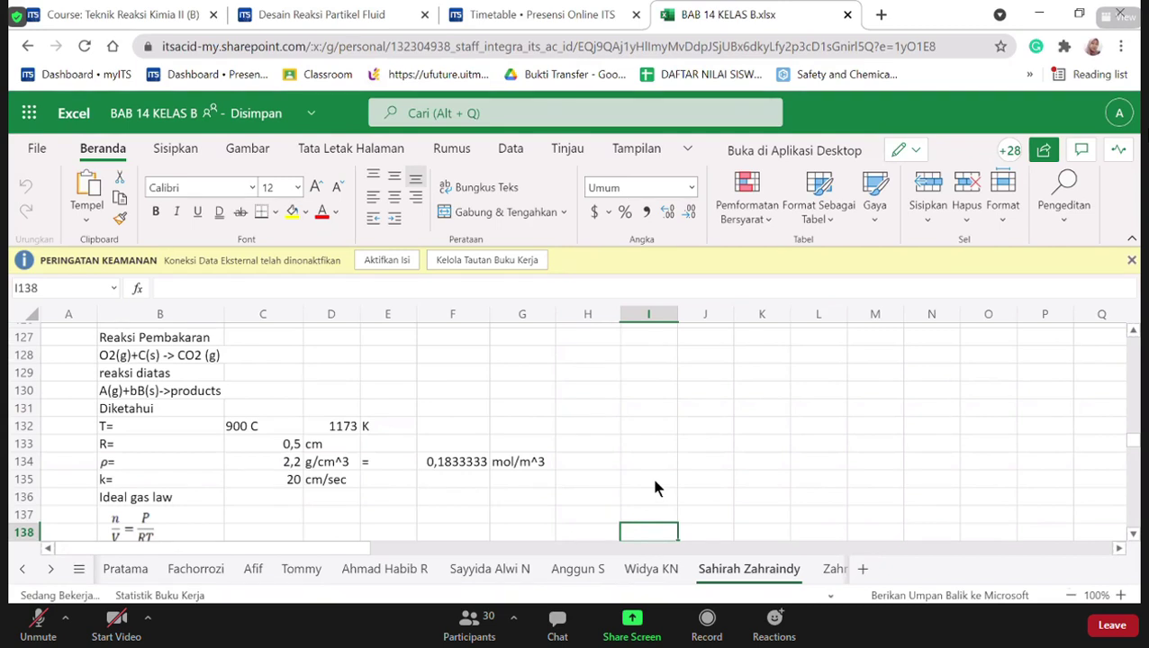
pyautogui.press('Down')
pyautogui.press('Down')
pyautogui.press('Down')
pyautogui.press('Down')
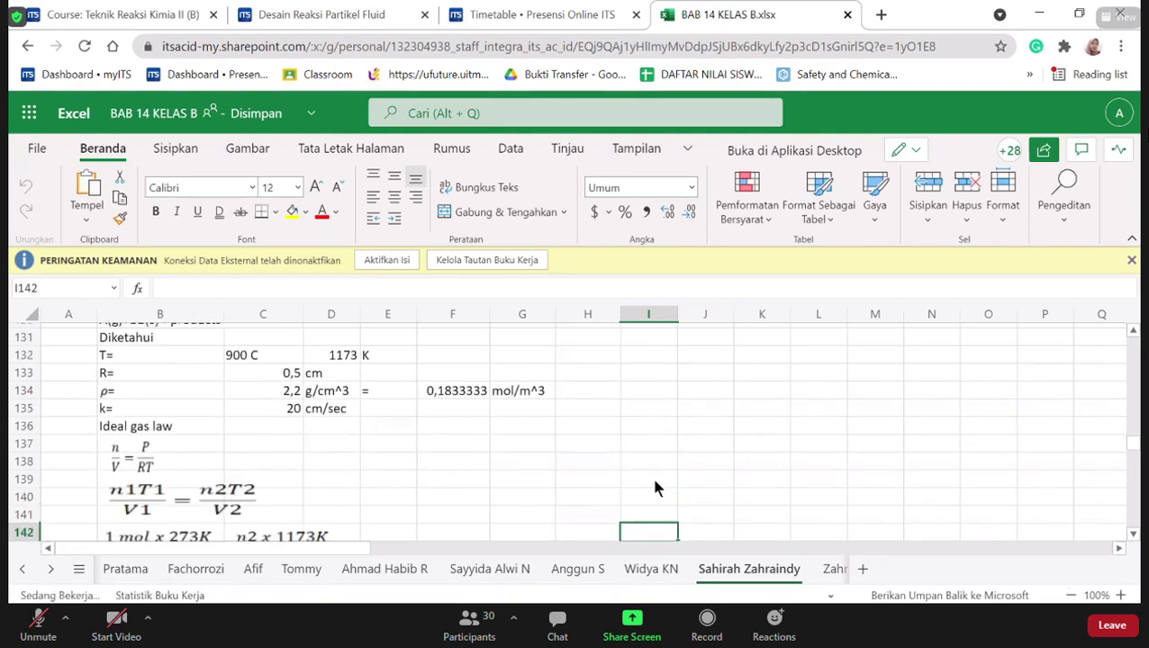
pyautogui.press('Down')
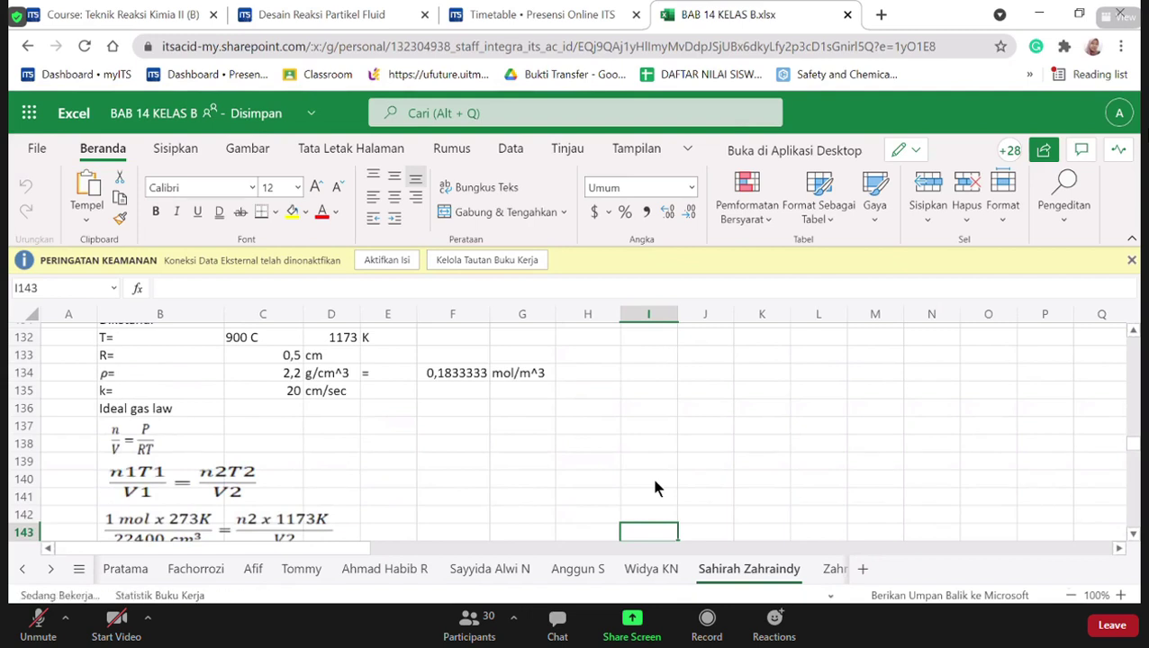
# Go back over the given values in rows 132 to 135 up to the combustion reaction in row 128.
pyautogui.press('Up')
pyautogui.press('Up')
pyautogui.press('Up')
pyautogui.press('Up')
pyautogui.press('Up')
pyautogui.press('Up')
pyautogui.press('Up')
pyautogui.press('Up')
pyautogui.press('Up')
pyautogui.press('Up')
pyautogui.press('Up')
pyautogui.press('Up')
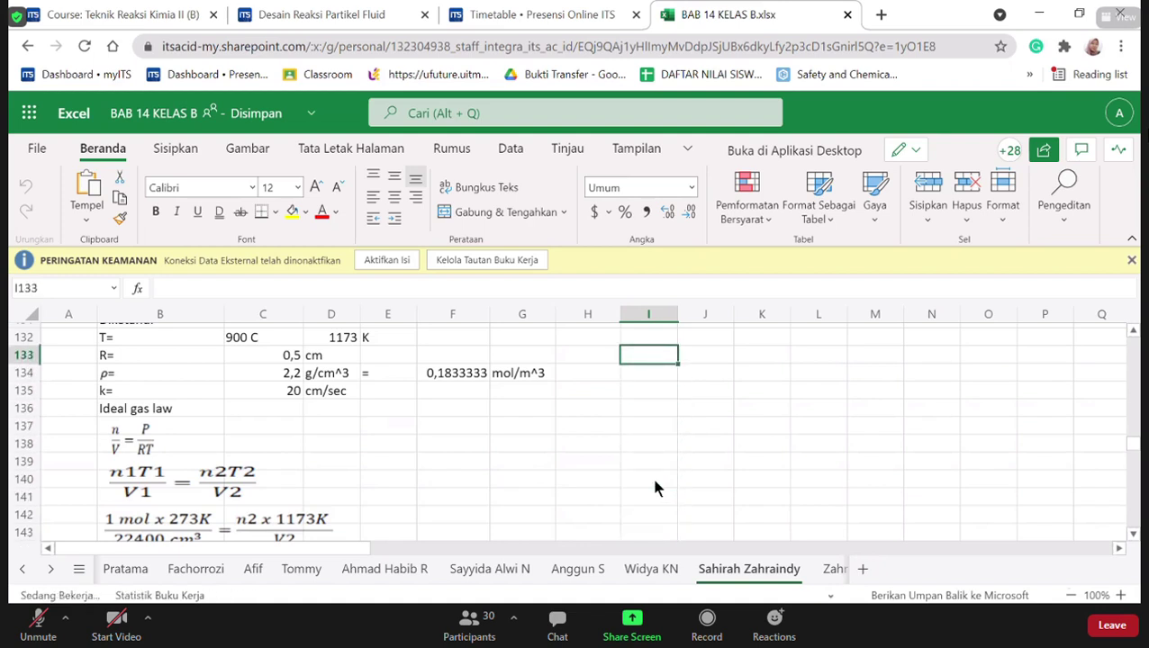
pyautogui.press('Up')
pyautogui.press('Left')
pyautogui.press('Left')
pyautogui.press('Left')
pyautogui.press('Left')
pyautogui.press('Left')
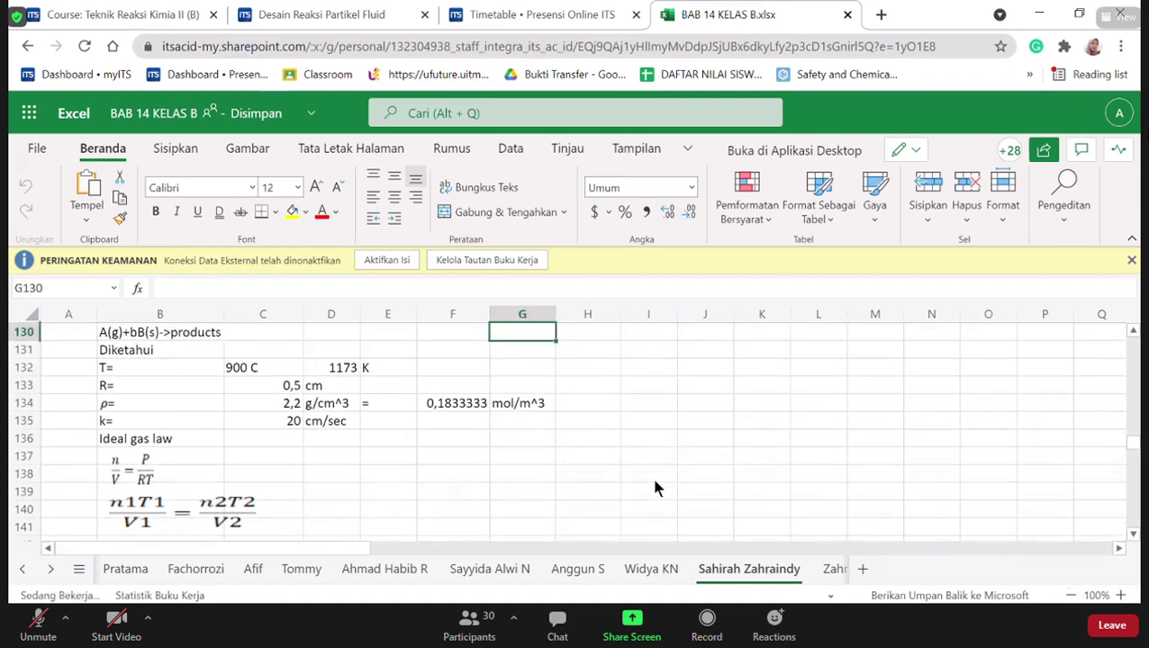
pyautogui.press('Up')
pyautogui.press('Up')
pyautogui.press('Up')
pyautogui.press('Up')
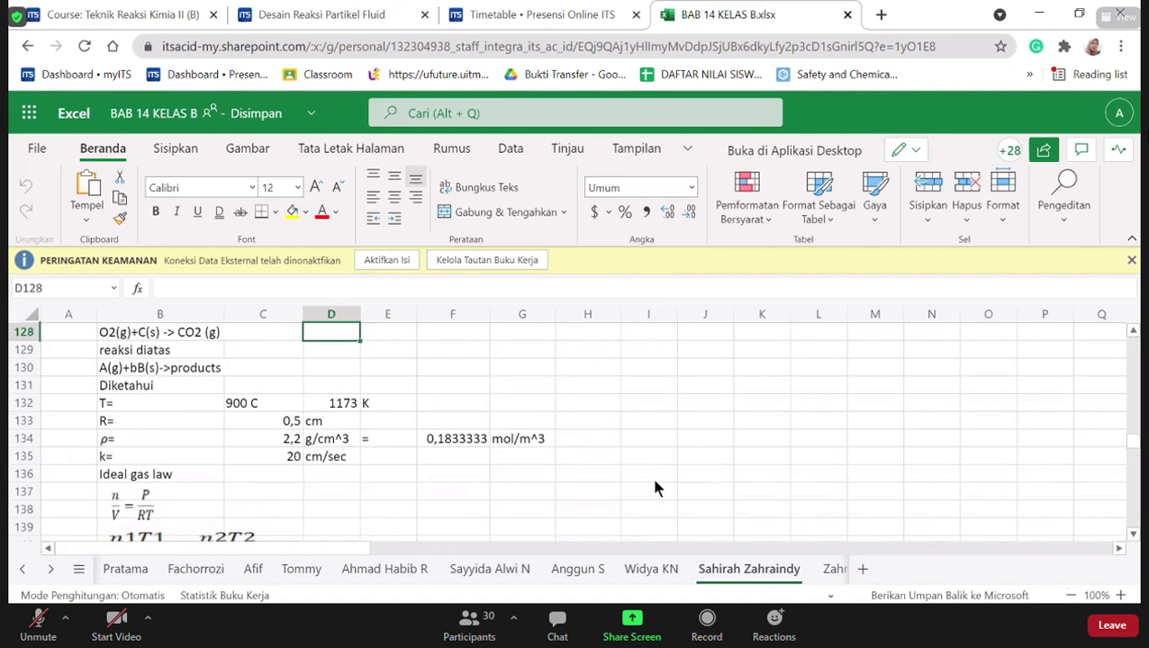
# Check the Kelvin temperature formula in D132, and review the remaining given data down to the gas law equations in row 140.
pyautogui.press('Down')
pyautogui.press('Down')
pyautogui.press('Down')
pyautogui.press('Down')
pyautogui.press('Down')
pyautogui.press('Down')
pyautogui.press('Down')
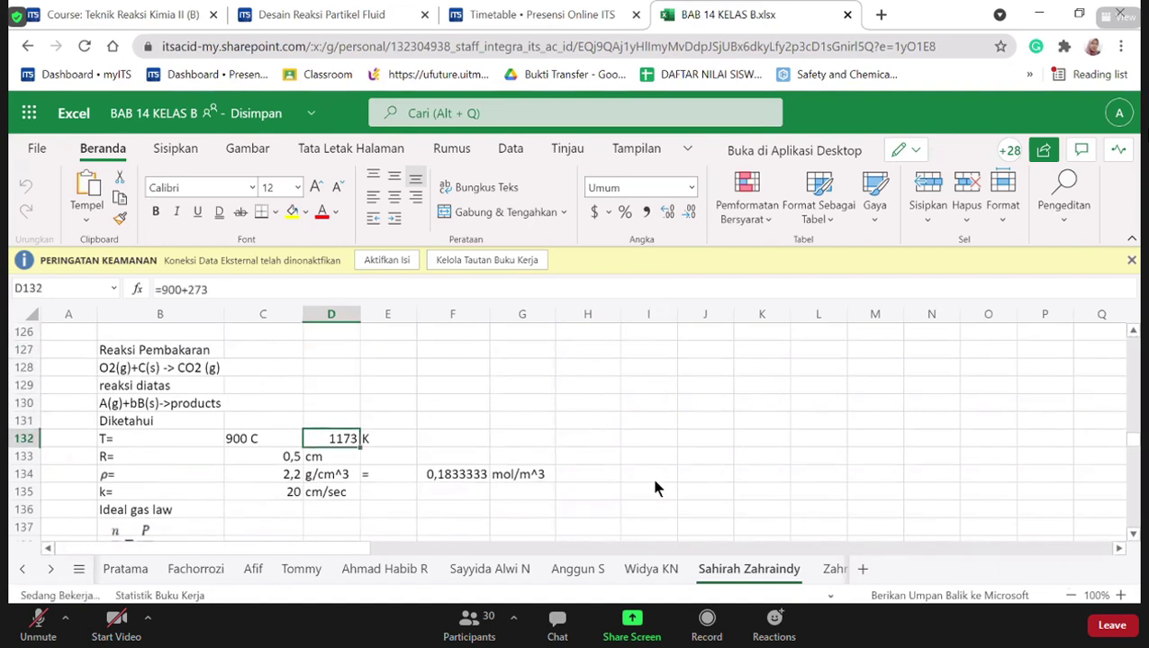
pyautogui.press('Left')
pyautogui.press('Down')
pyautogui.press('Down')
pyautogui.press('Down')
pyautogui.press('Down')
pyautogui.press('Down')
pyautogui.press('Down')
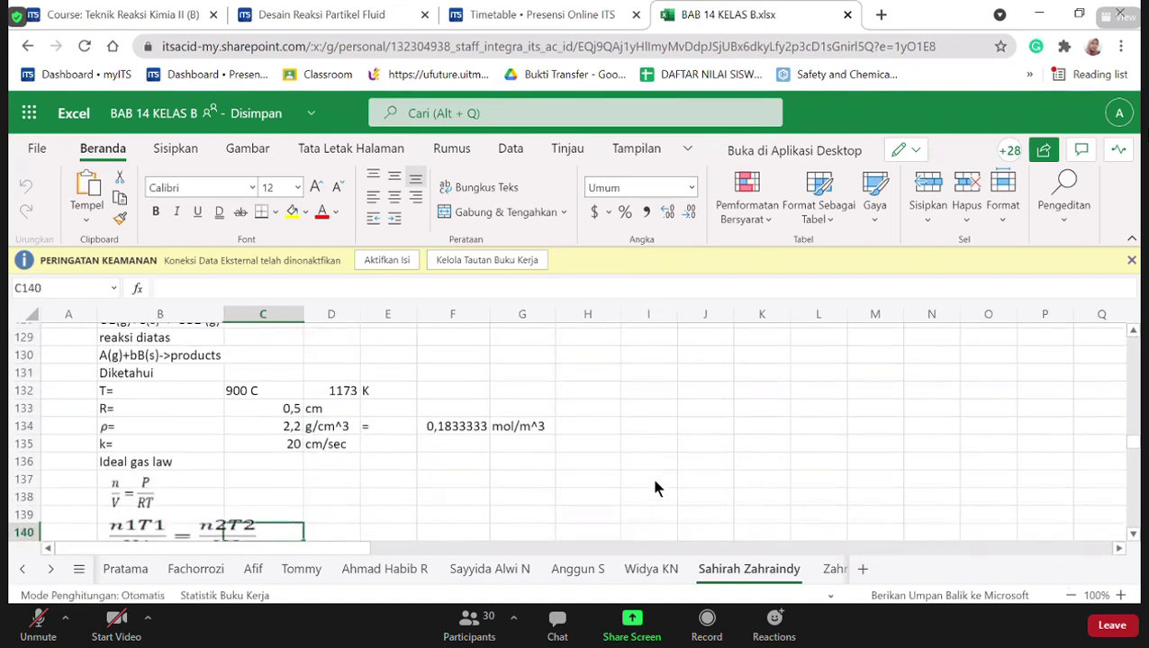
# Review the column C values of the given data from row 140 back up to the combustion reaction.
pyautogui.press('Up')
pyautogui.press('Up')
pyautogui.press('Up')
pyautogui.press('Up')
pyautogui.press('Up')
pyautogui.press('Up')
pyautogui.press('Up')
pyautogui.press('Up')
pyautogui.press('Up')
pyautogui.press('Up')
pyautogui.press('Up')
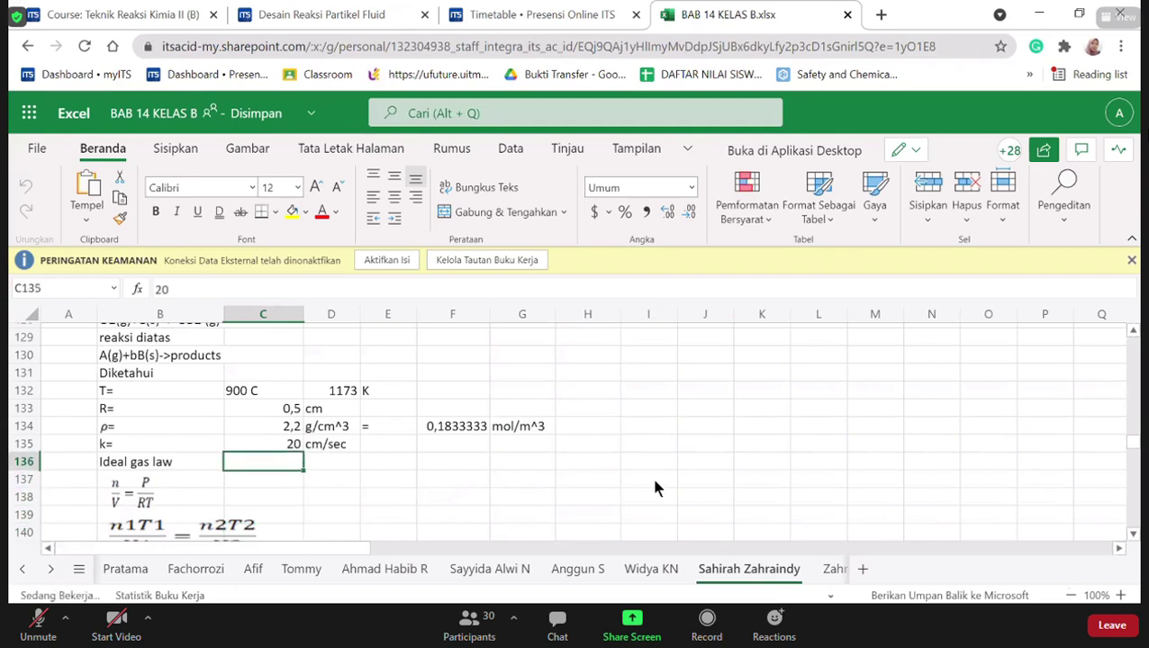
pyautogui.press('Up')
pyautogui.press('Up')
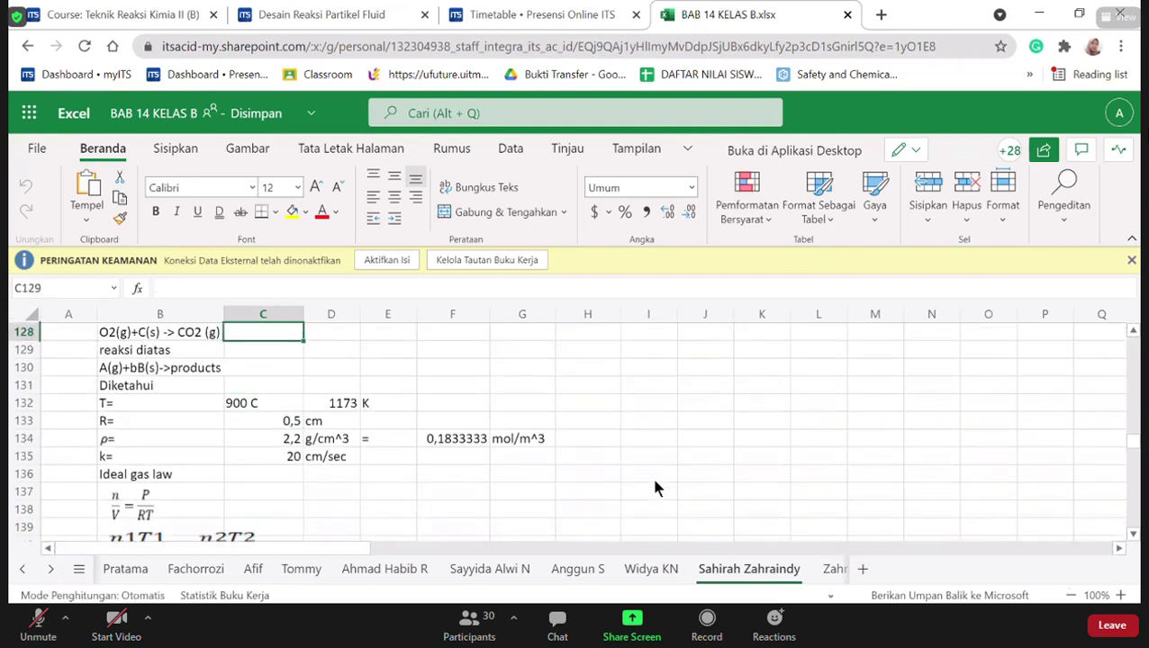
# Review the given data from the combustion reaction down past the Ideal gas law heading in row 136.
pyautogui.press('Down')
pyautogui.press('Down')
pyautogui.press('Down')
pyautogui.press('Down')
pyautogui.press('Down')
pyautogui.press('Down')
pyautogui.press('Down')
pyautogui.press('Down')
pyautogui.press('Down')
pyautogui.press('Down')
pyautogui.press('Down')
pyautogui.press('Down')
pyautogui.press('Down')
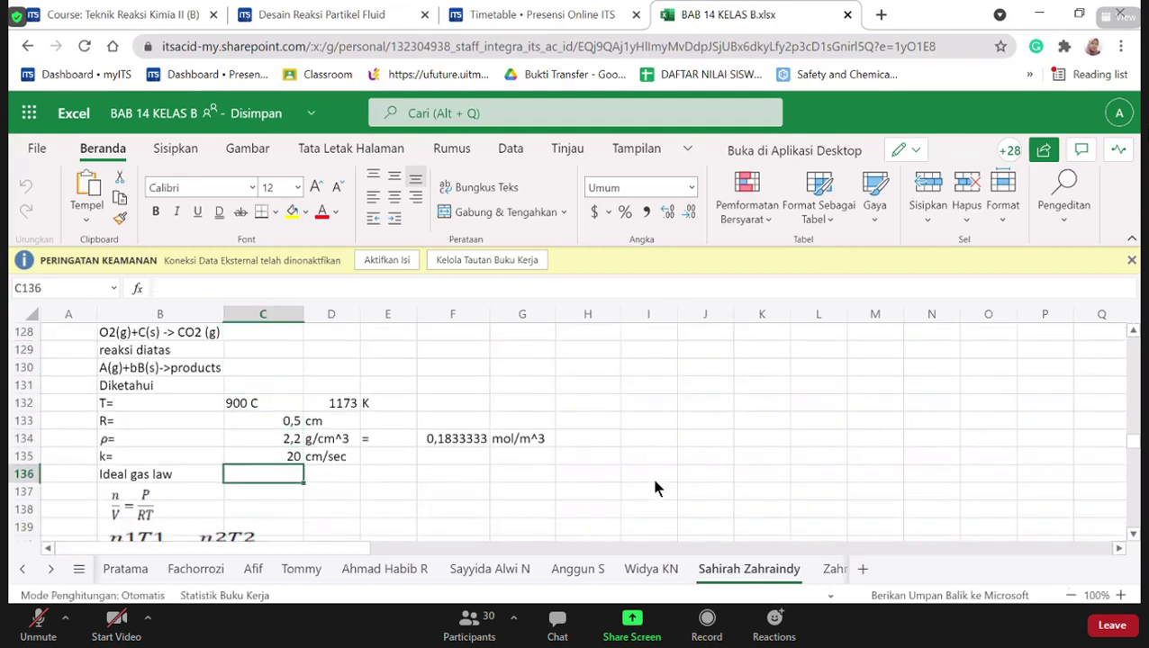
# Review the ideal gas law equations from row 136 down to the molar concentration in row 148.
pyautogui.press('Down')
pyautogui.press('Down')
pyautogui.press('Down')
pyautogui.press('Down')
pyautogui.press('Down')
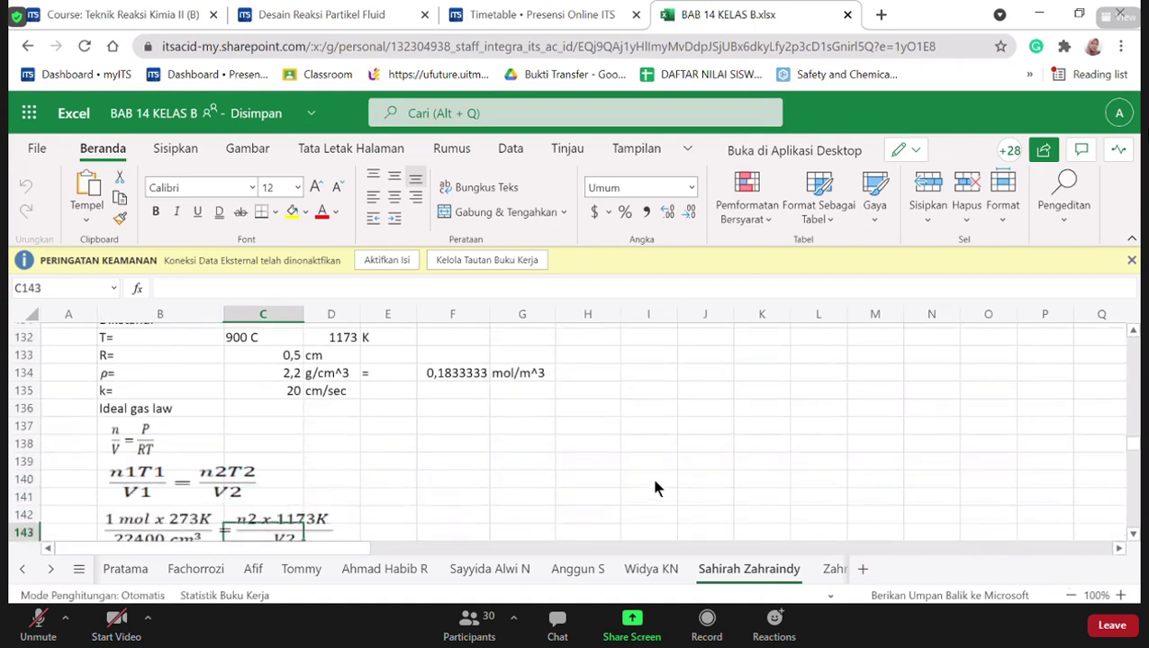
pyautogui.press('Down')
pyautogui.press('Down')
pyautogui.press('Down')
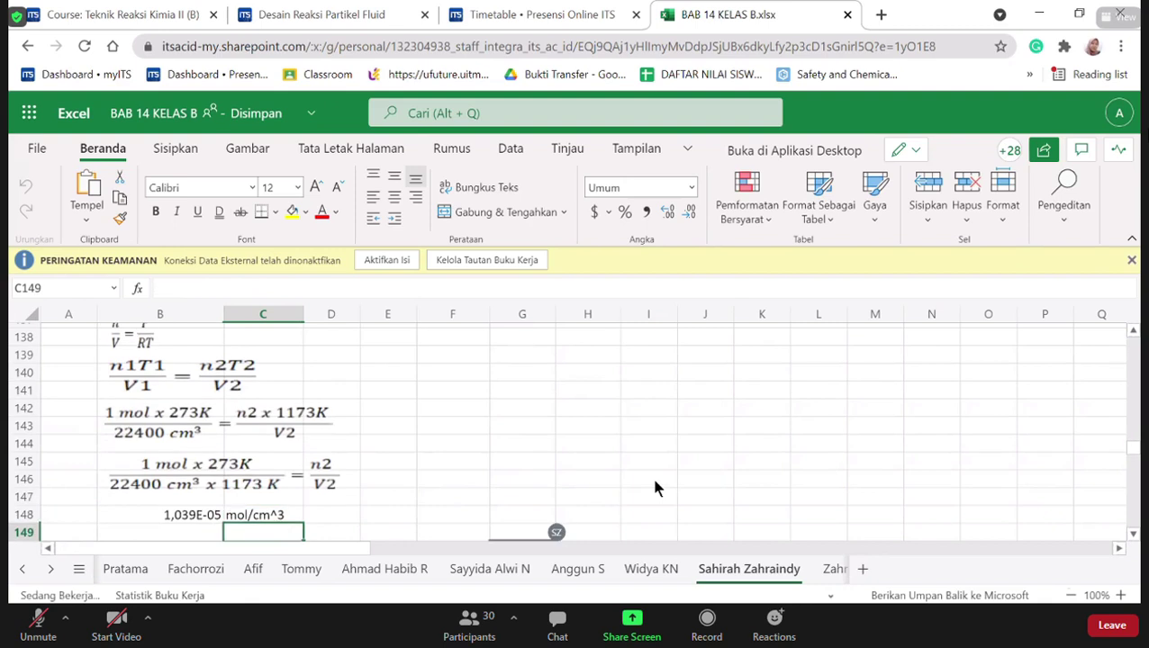
# Examine the gas concentration calculation for Cag in rows 150 to 152, and check the formula in C152.
pyautogui.press('Down')
pyautogui.press('Down')
pyautogui.press('Down')
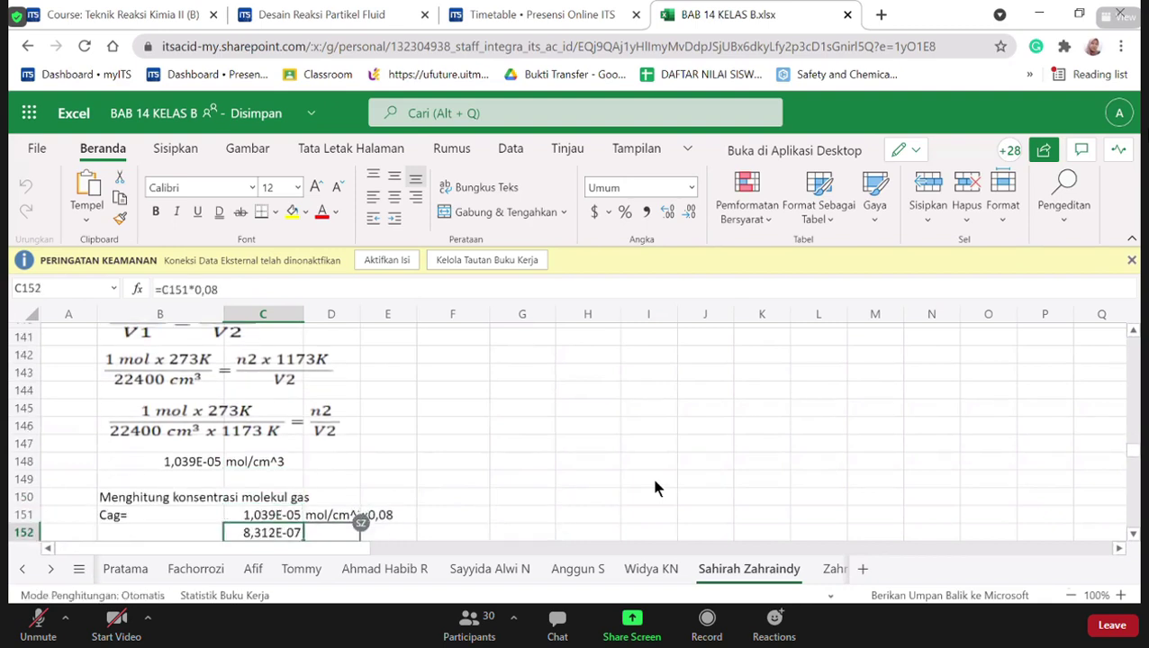
pyautogui.press('Down')
pyautogui.press('Down')
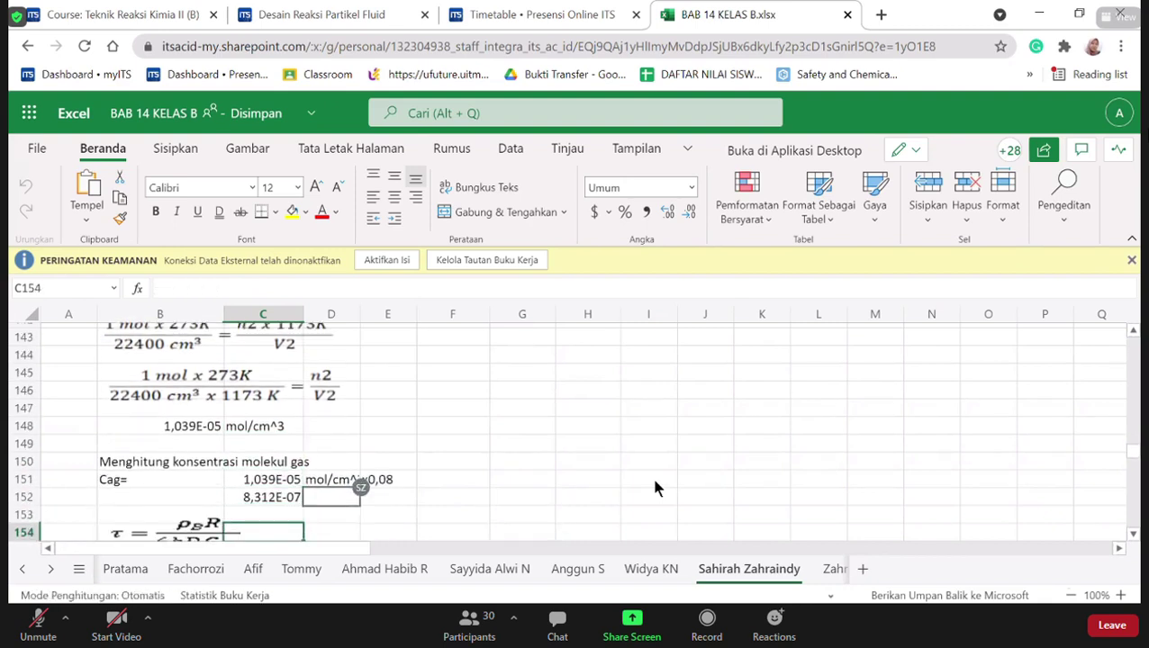
pyautogui.press('Up')
pyautogui.press('Up')
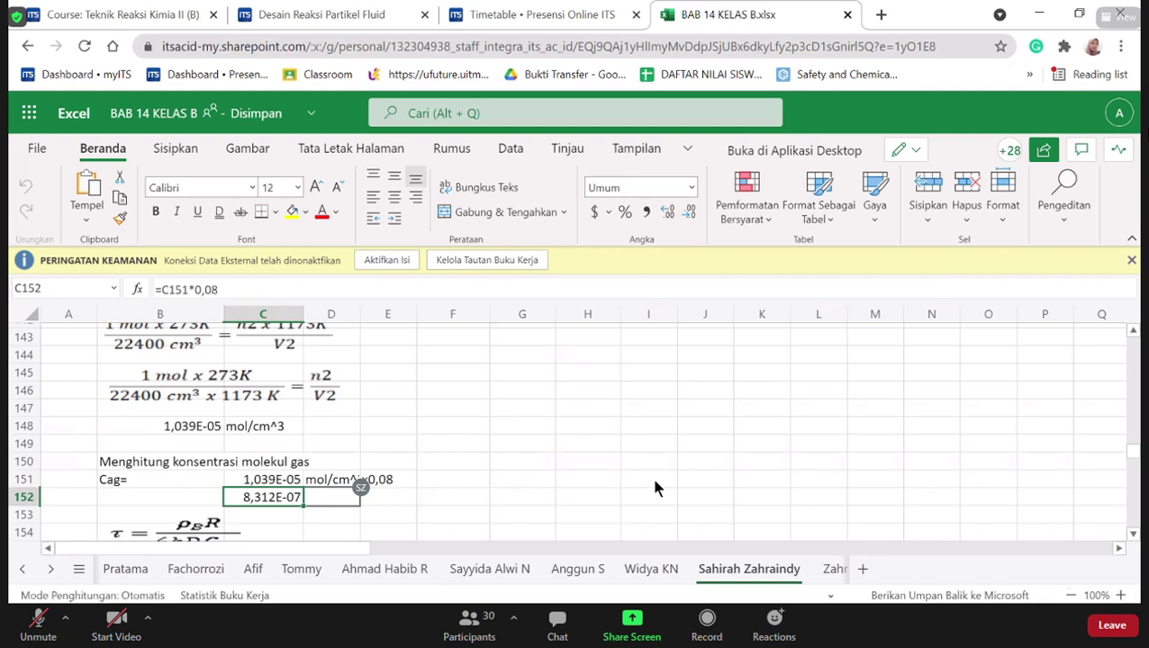
# Review the tau equation and its substituted values from row 154 down to the highlighted time in row 161.
pyautogui.press('Down')
pyautogui.press('Down')
pyautogui.press('Down')
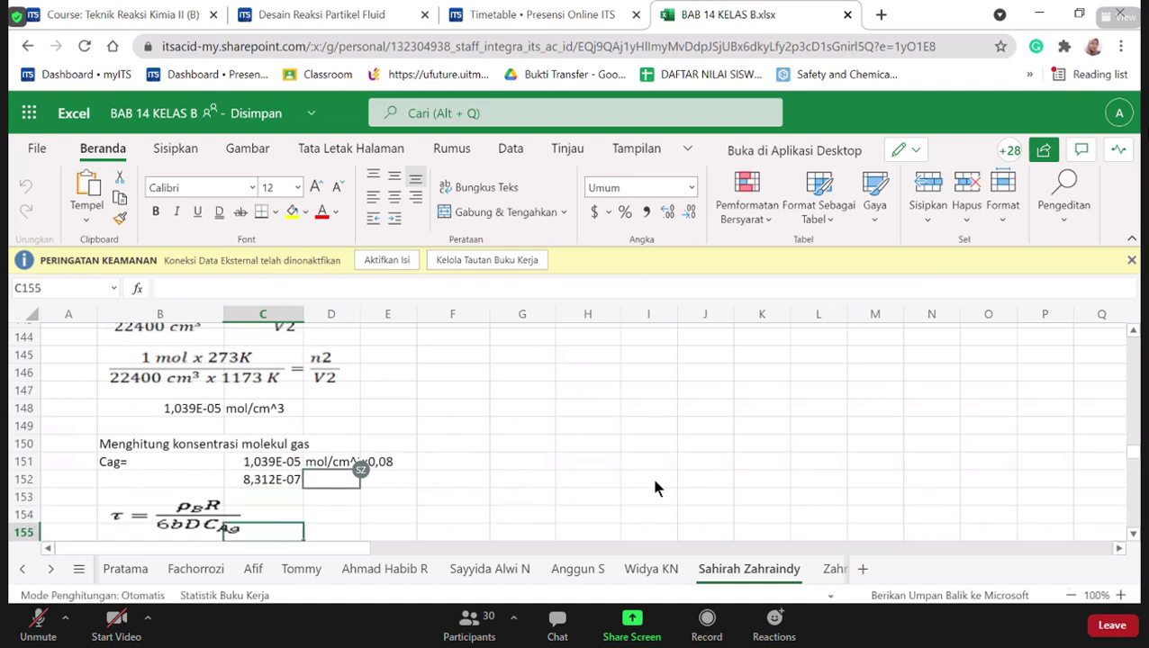
pyautogui.press('Down')
pyautogui.press('Down')
pyautogui.press('Down')
pyautogui.press('Down')
pyautogui.press('Down')
pyautogui.press('Down')
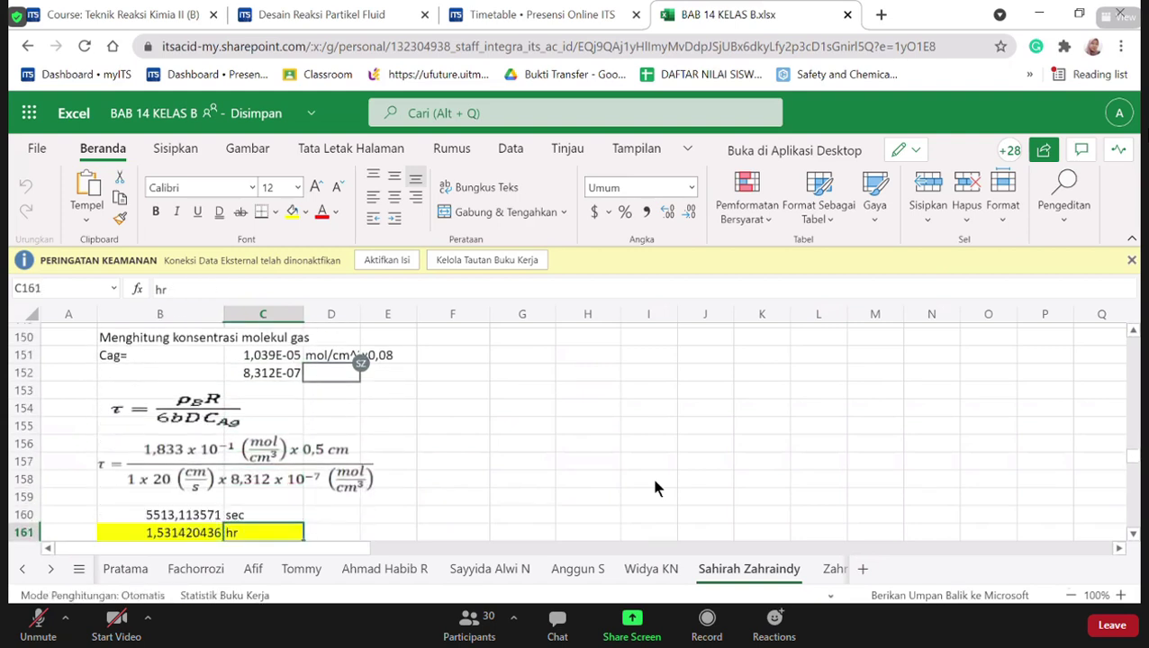
# Check the formulas behind the conversion time in hours in B161 and in seconds in B160.
pyautogui.press('Down')
pyautogui.press('Left')
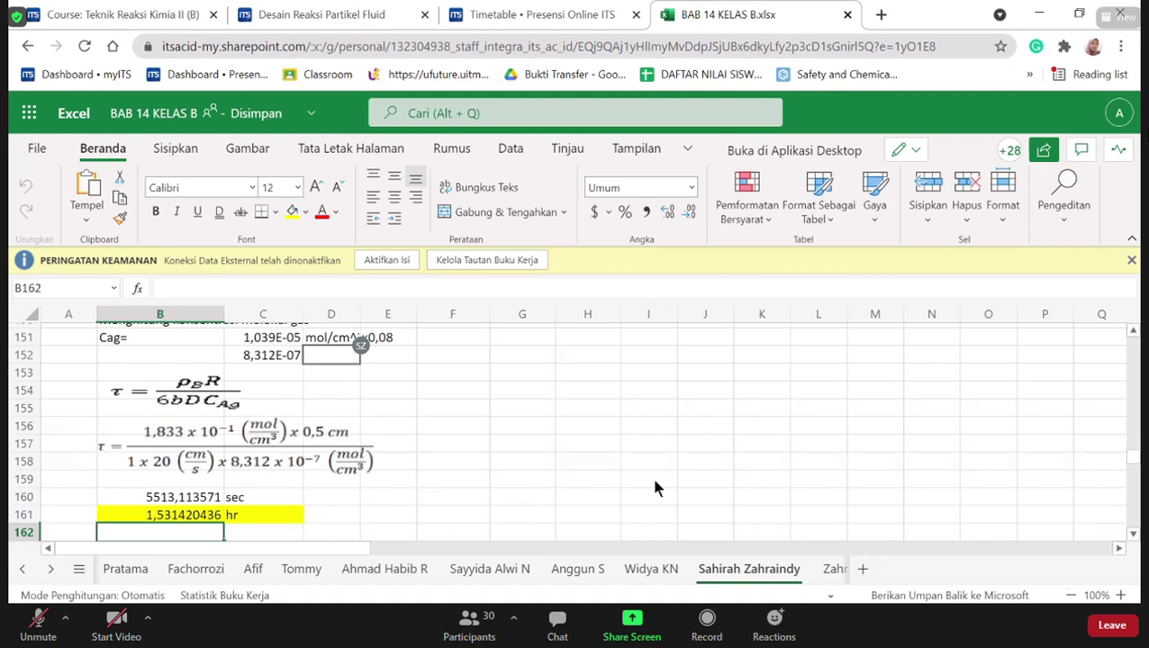
pyautogui.press('Up')
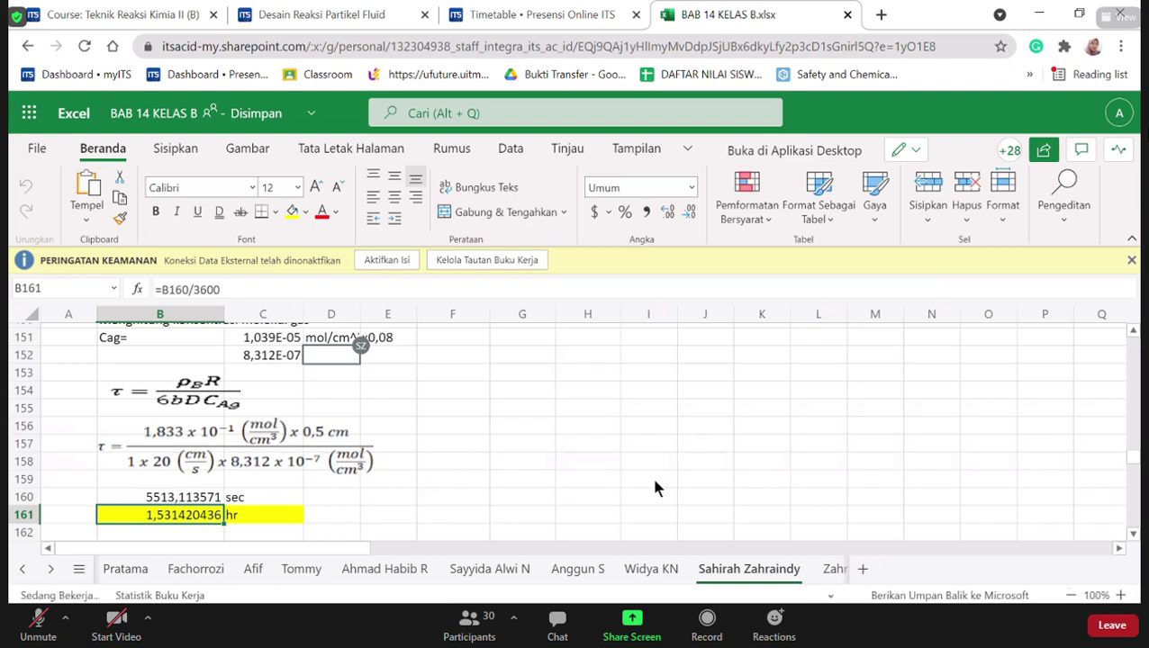
pyautogui.press('Up')
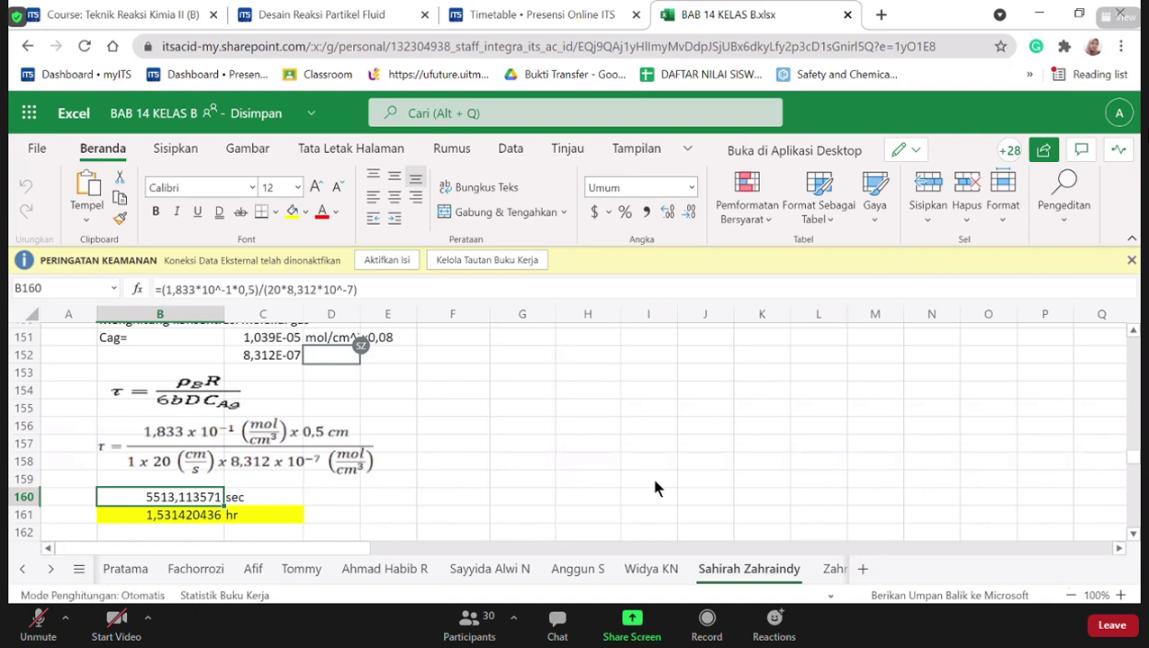
# Look down to the start of problem 25.4 in row 163, and return to the tau calculation above it.
pyautogui.press('Down')
pyautogui.press('Down')
pyautogui.press('Down')
pyautogui.press('Down')
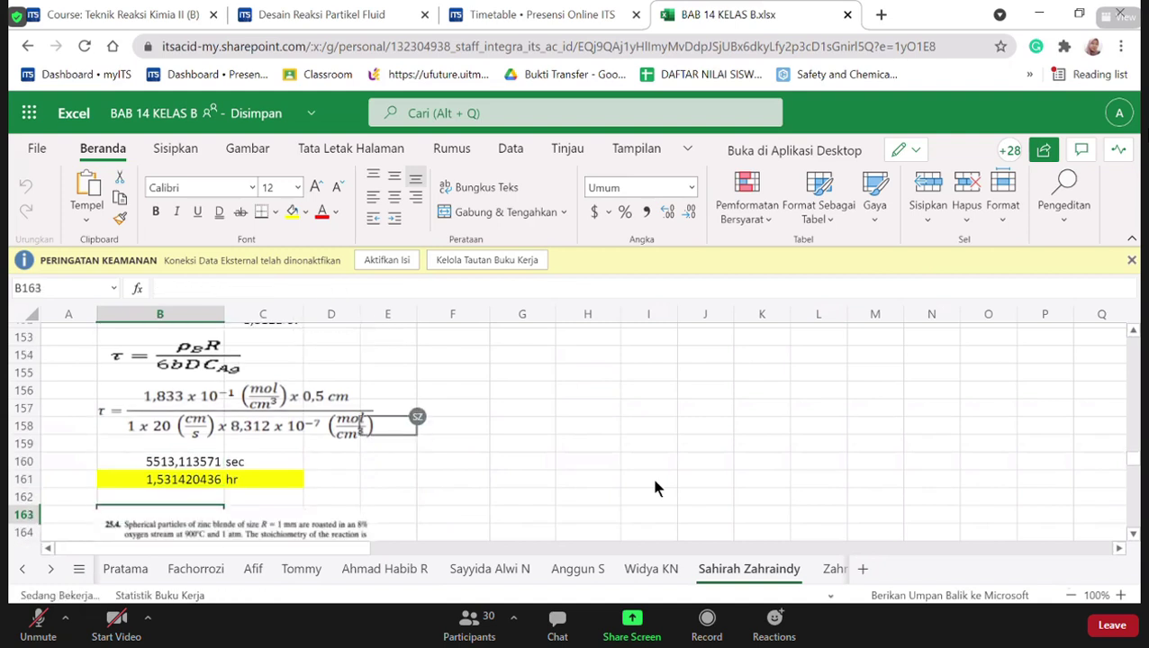
pyautogui.press('Up')
pyautogui.press('Up')
pyautogui.press('Up')
pyautogui.press('Up')
pyautogui.press('Up')
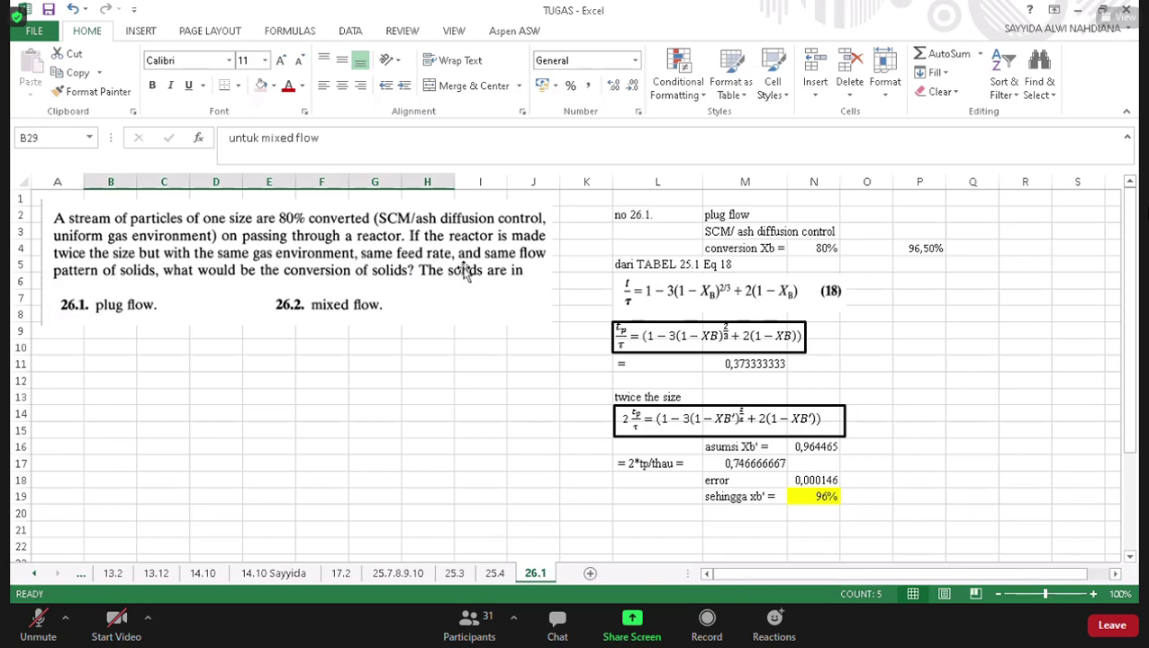
pyautogui.click(462, 267)
pyautogui.click(490, 387)
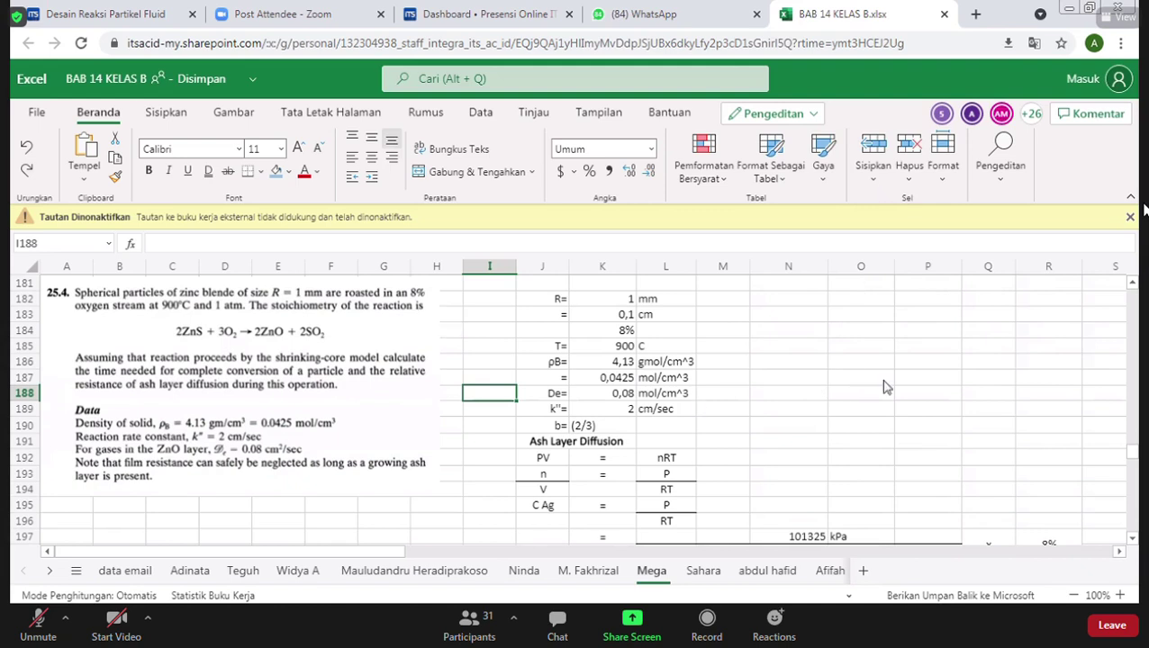
# Check the unit of De in L188 and review the given data for zinc blende roasting problem 25.4.
pyautogui.click(693, 398)
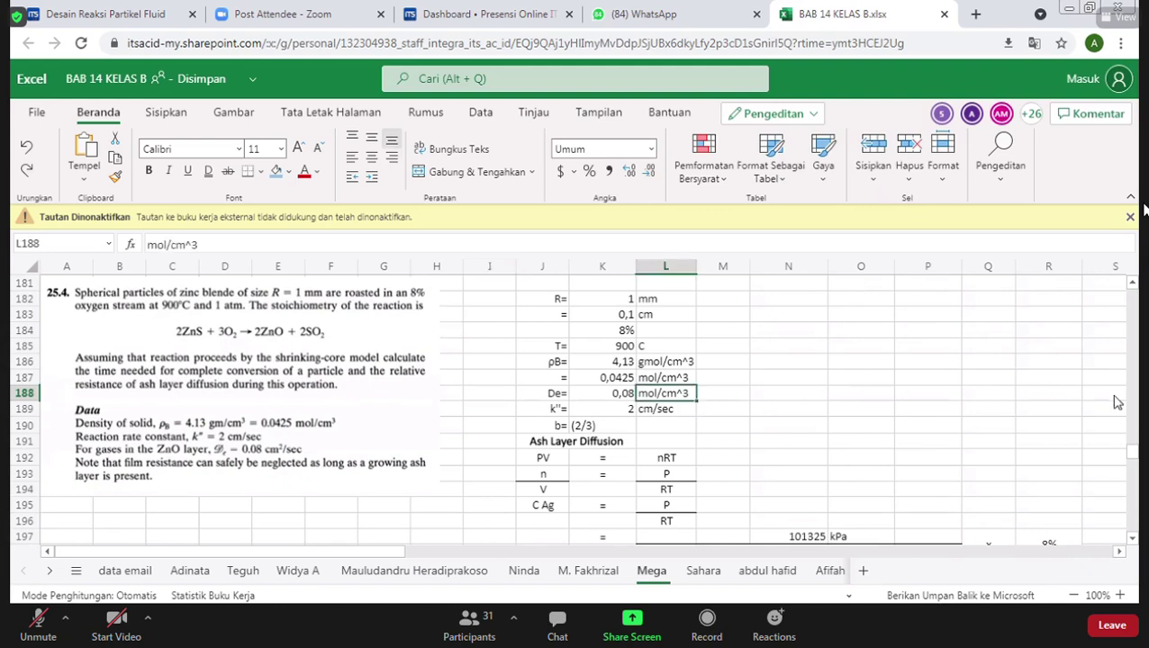
pyautogui.click(1132, 543)
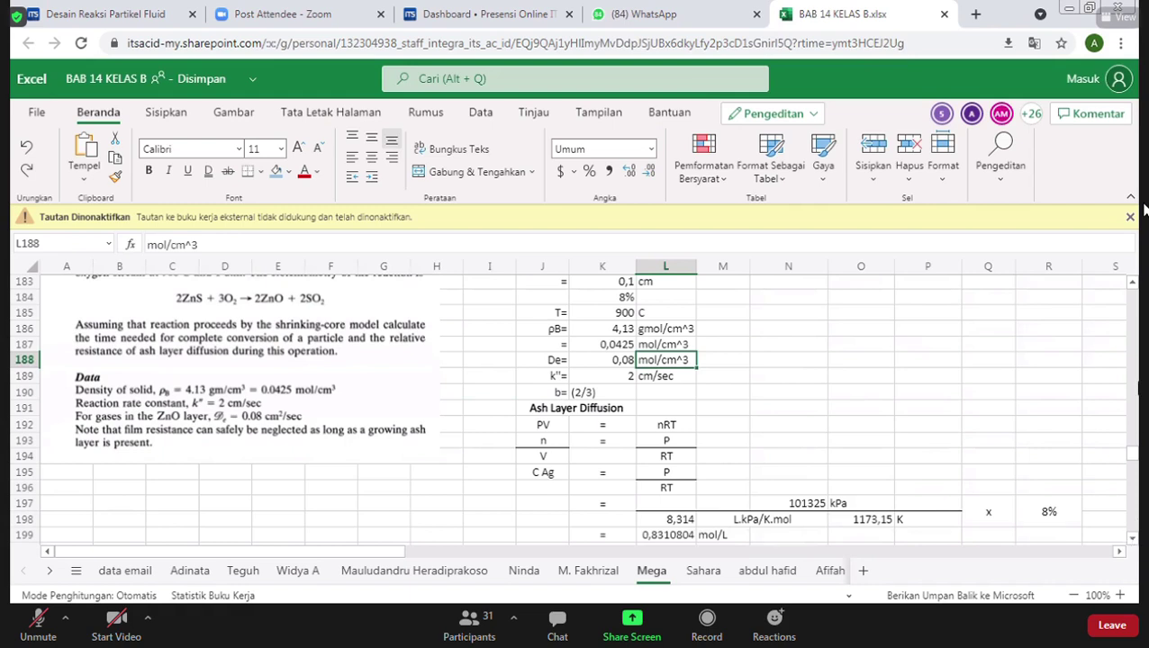
pyautogui.click(1132, 287)
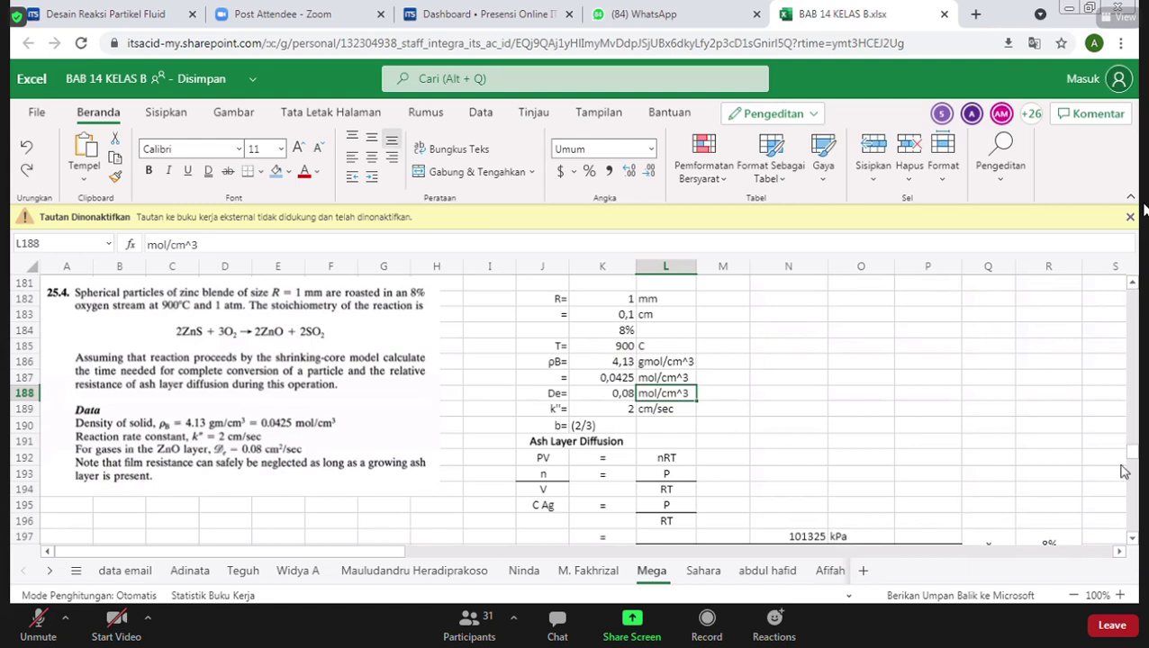
# Review the Ash Layer Diffusion section, from the C Ag gas law calculation down to tho in row 206.
pyautogui.click(1133, 538)
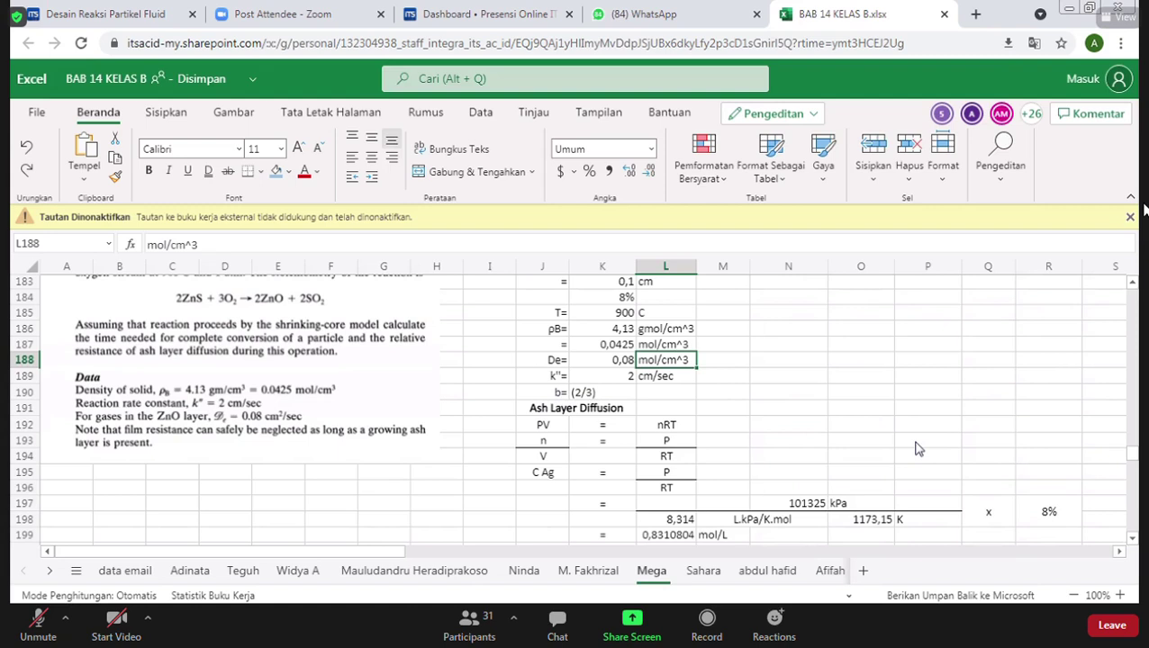
pyautogui.click(1131, 539)
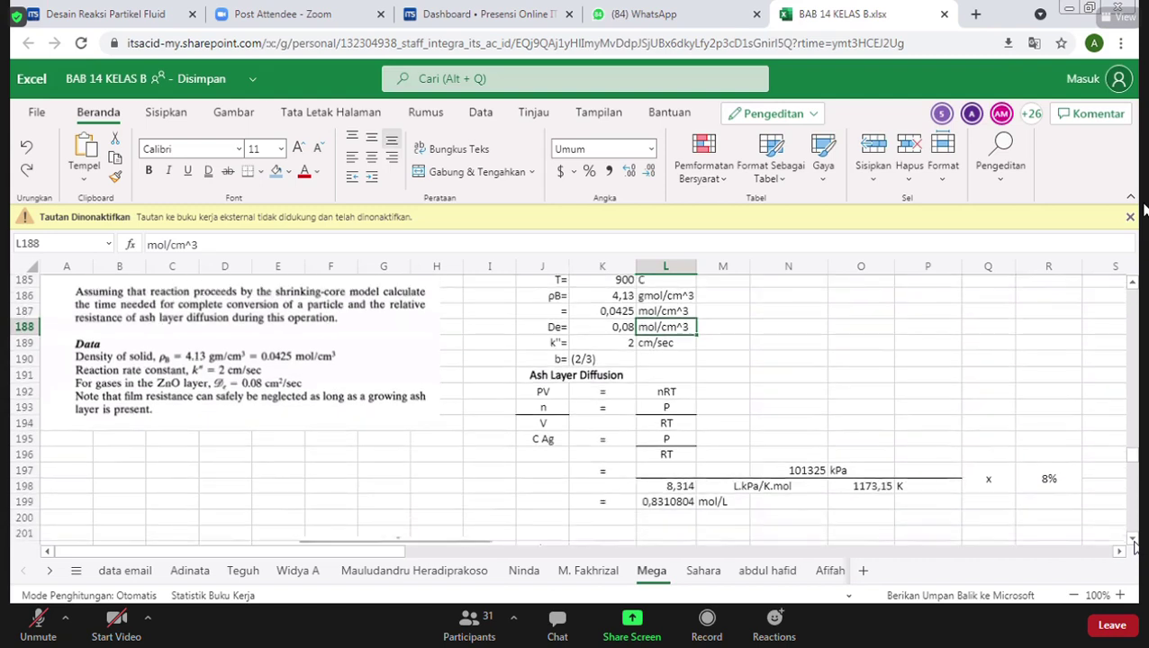
pyautogui.click(1132, 539)
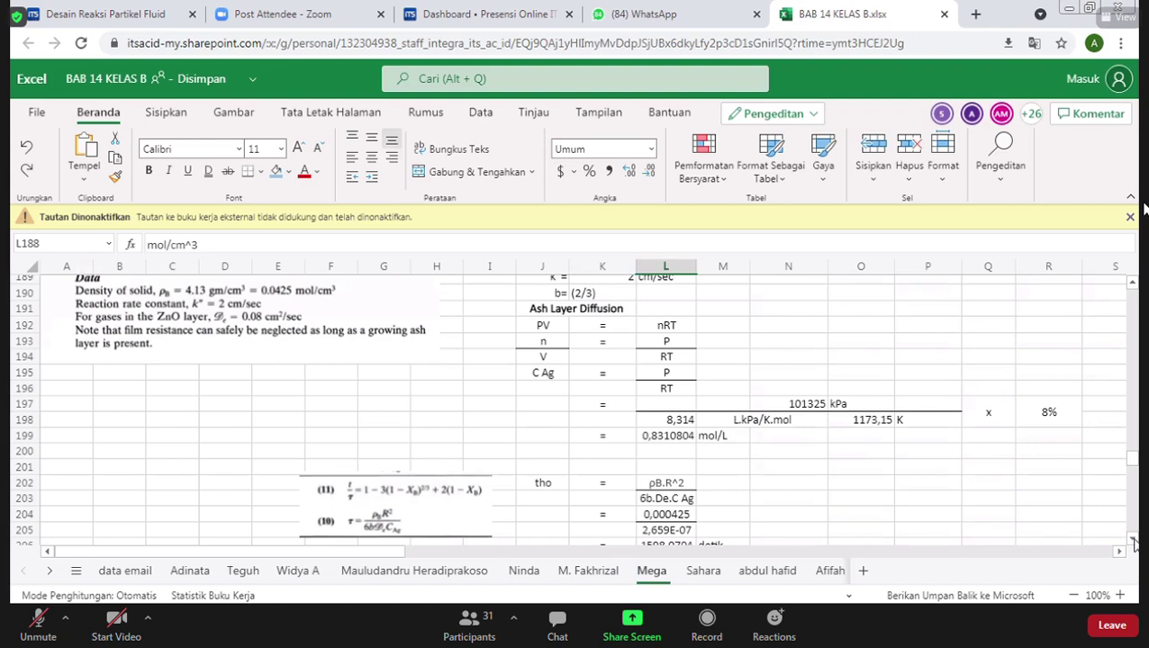
pyautogui.click(1132, 539)
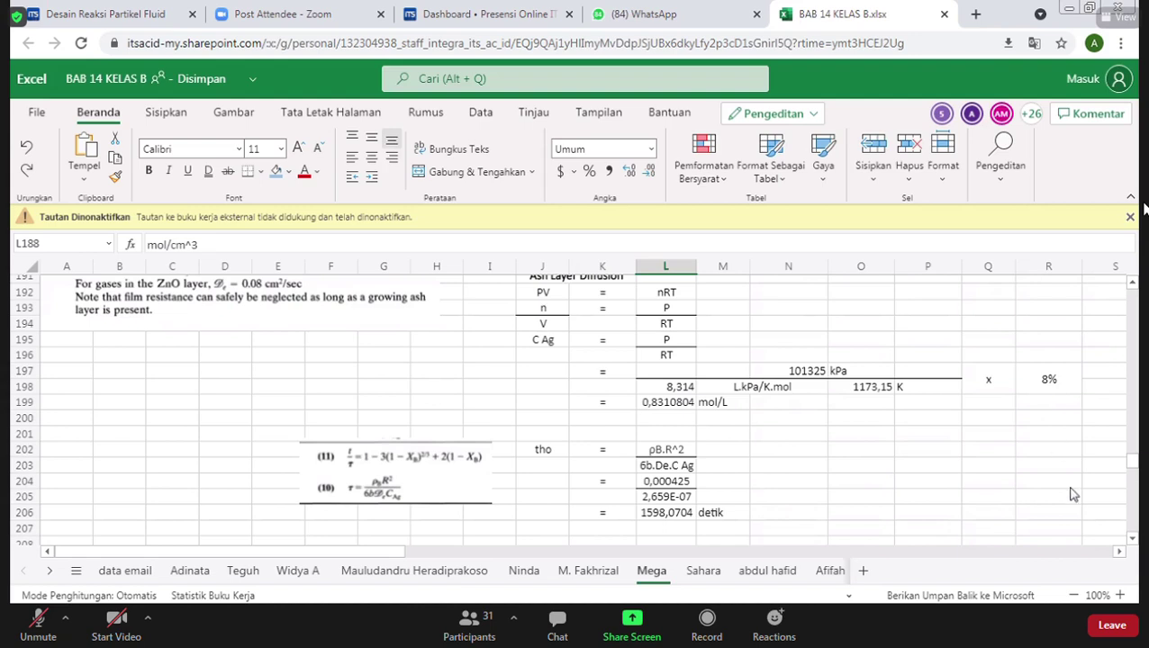
# Review the Reaction Control time calculation and the relative resistance of the ash layer in rows 209 to 221.
pyautogui.scroll(-2, 1134, 544)
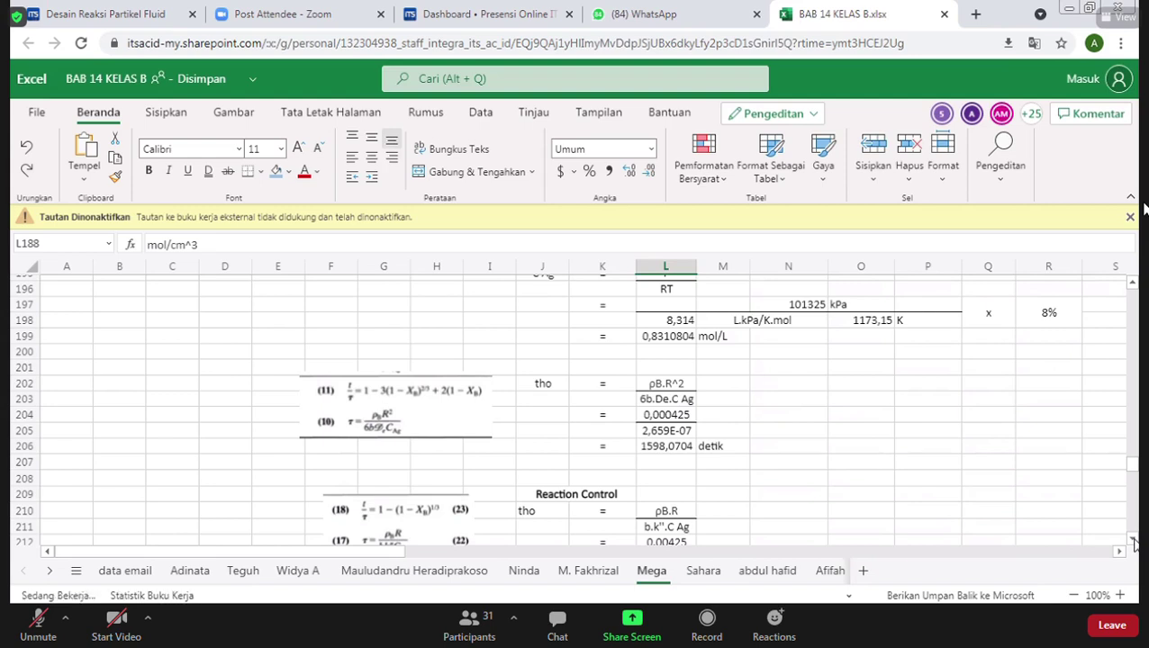
pyautogui.click(1134, 542)
pyautogui.scroll(-3, 1134, 541)
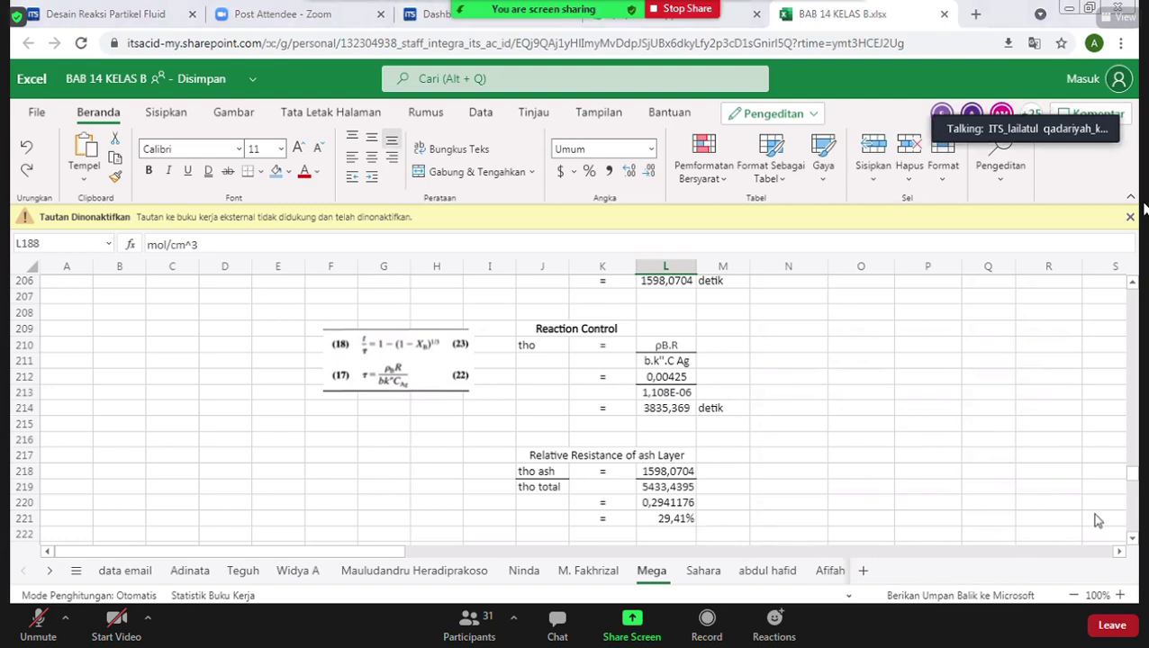
pyautogui.click(1133, 542)
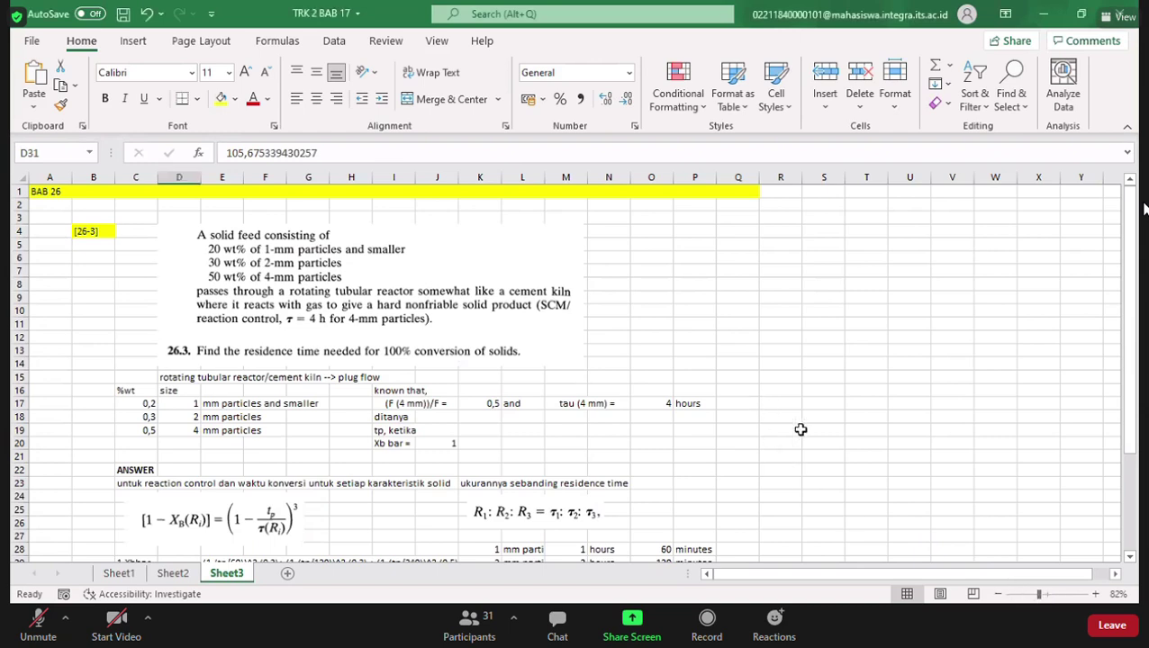
# Examine problem 26.3 in the TRK 2 BAB 17 workbook, checking the weight fractions and particle sizes in rows 16 to 18.
pyautogui.moveTo(1038, 595); pyautogui.dragTo(1047, 595)
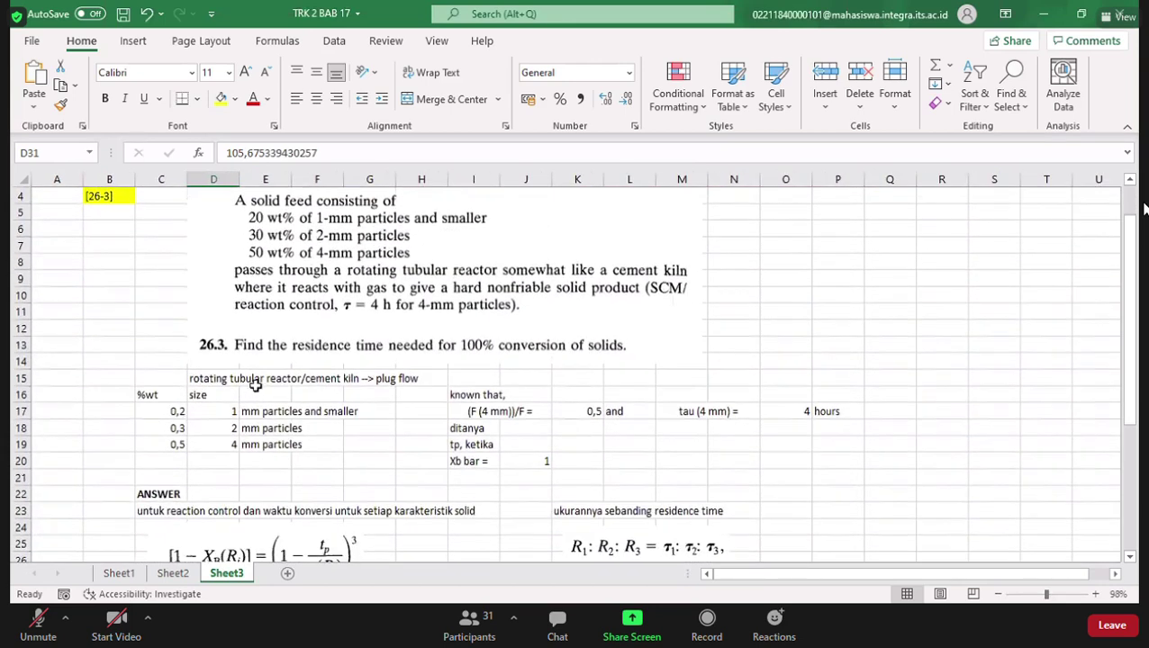
pyautogui.scroll(1, 333, 365)
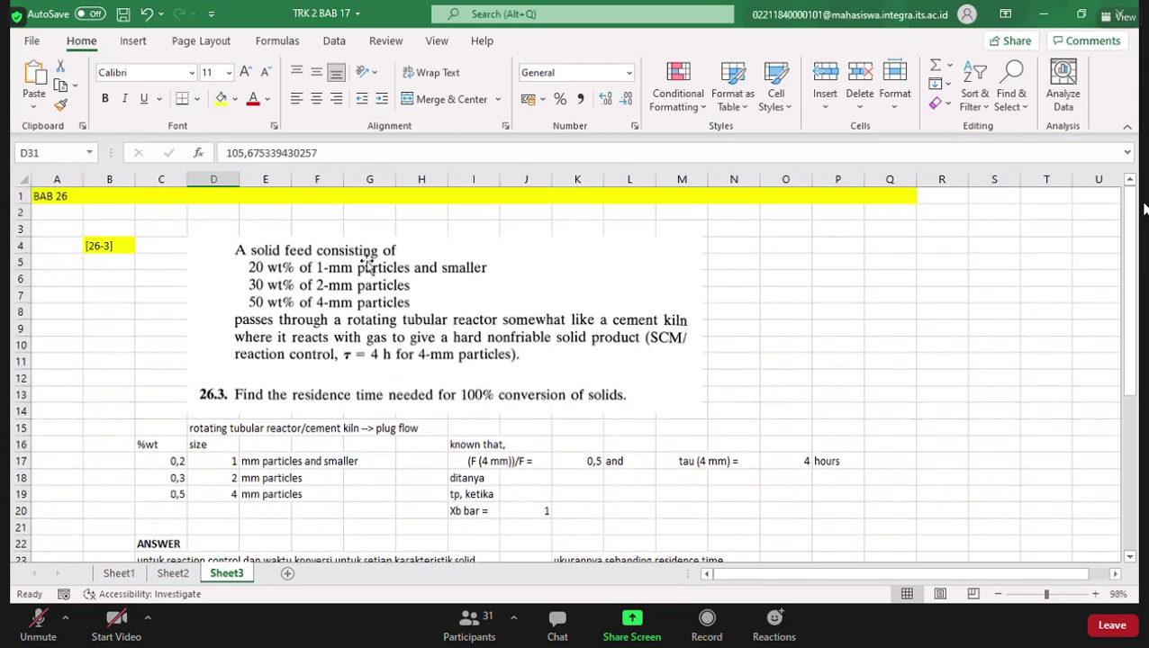
pyautogui.click(171, 457)
pyautogui.click(173, 447)
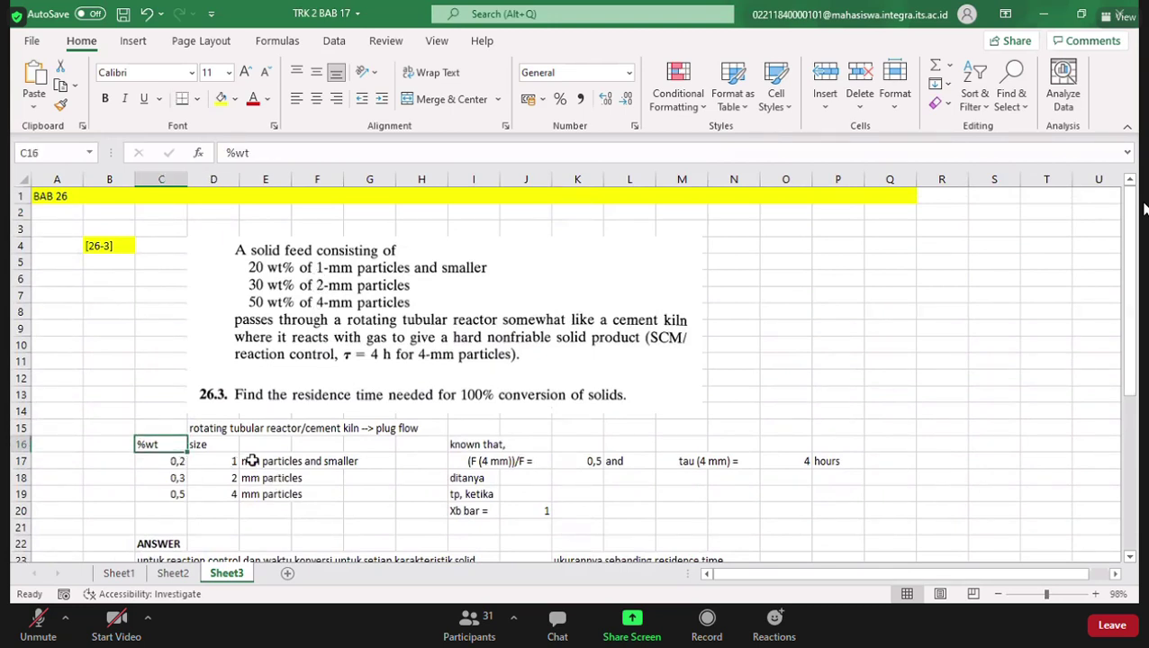
pyautogui.click(183, 462)
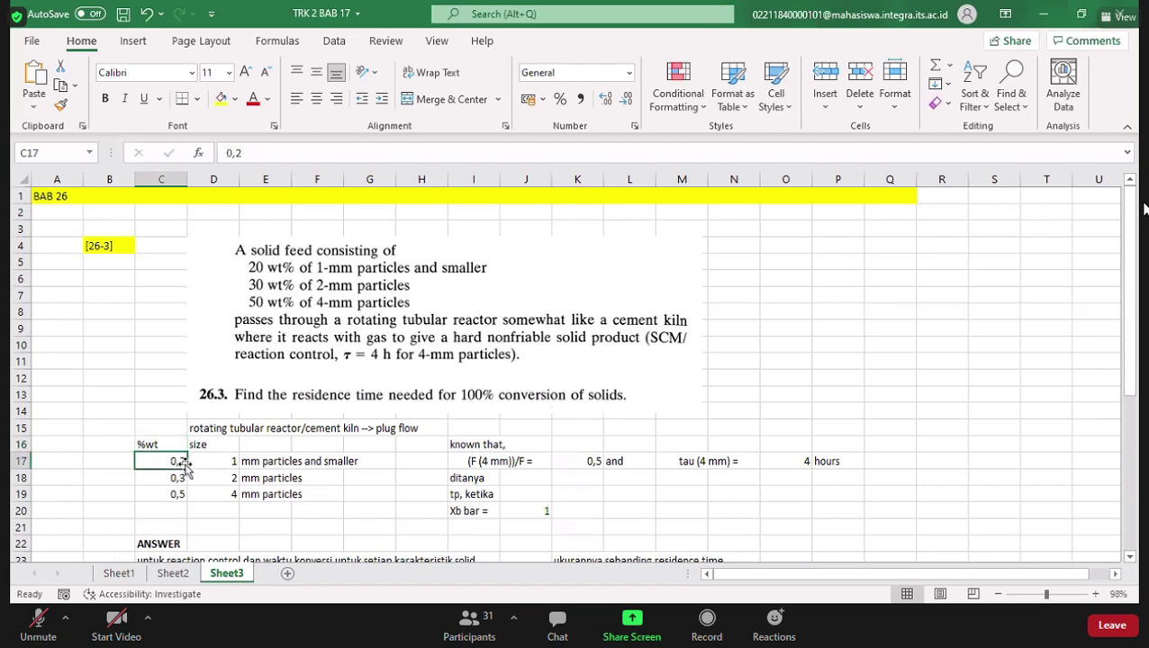
pyautogui.press('Down')
pyautogui.press('Right')
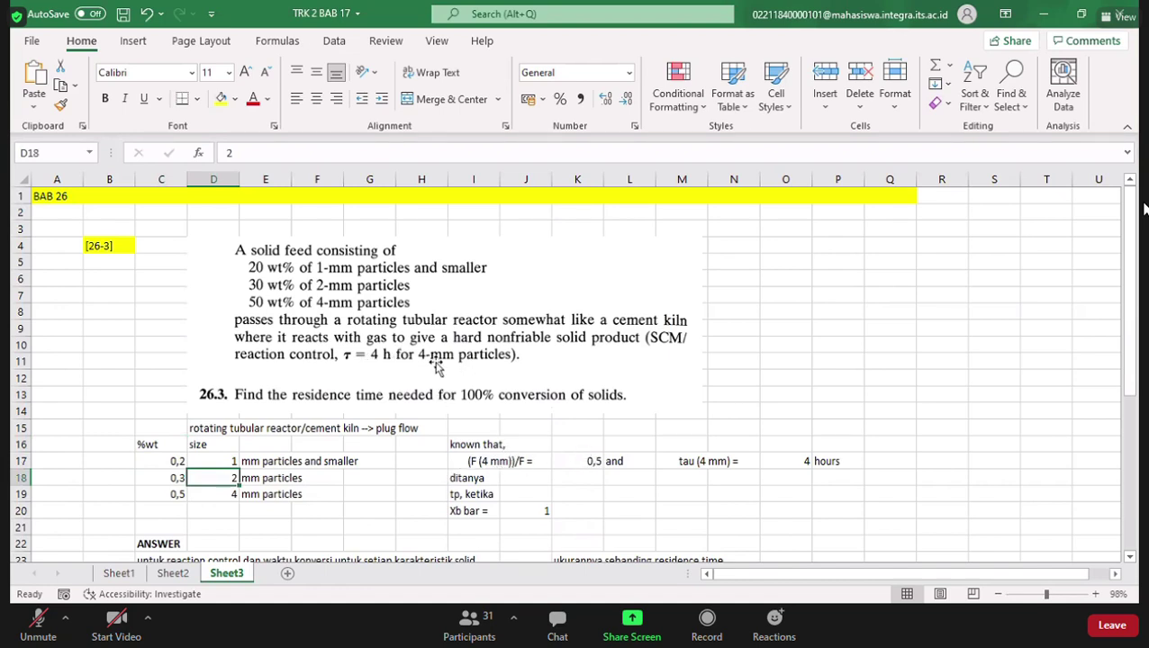
# Check the 4 mm feed fraction in K17, look over the answer section, and return to the problem 26.3 statement.
pyautogui.click(579, 464)
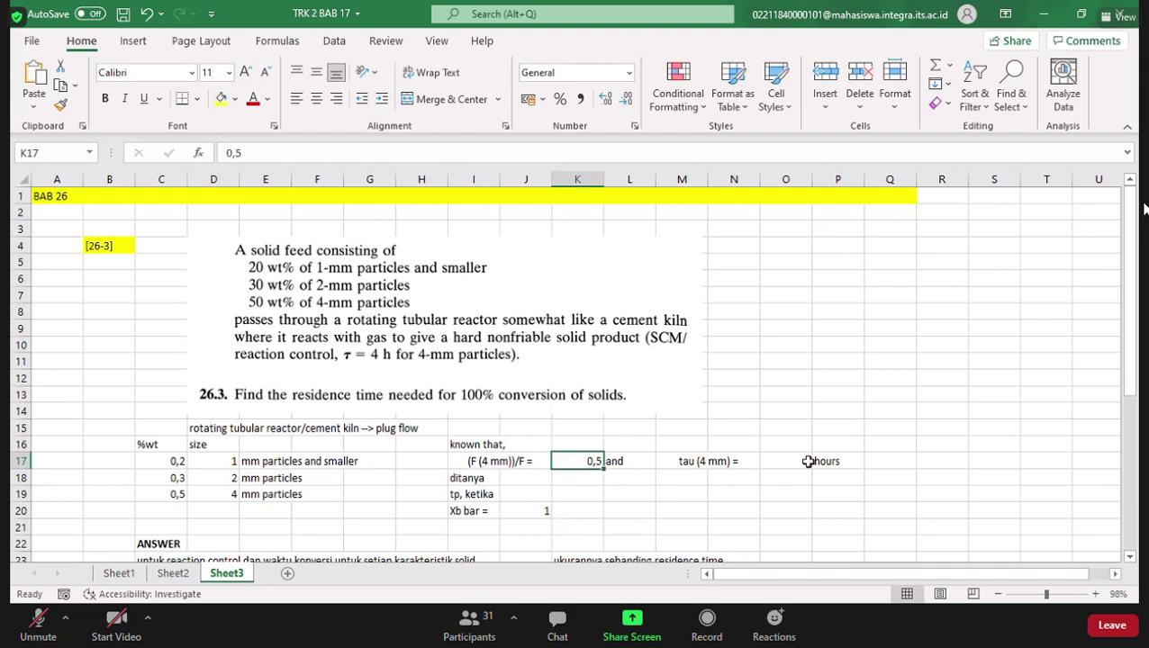
pyautogui.scroll(-1, 522, 467)
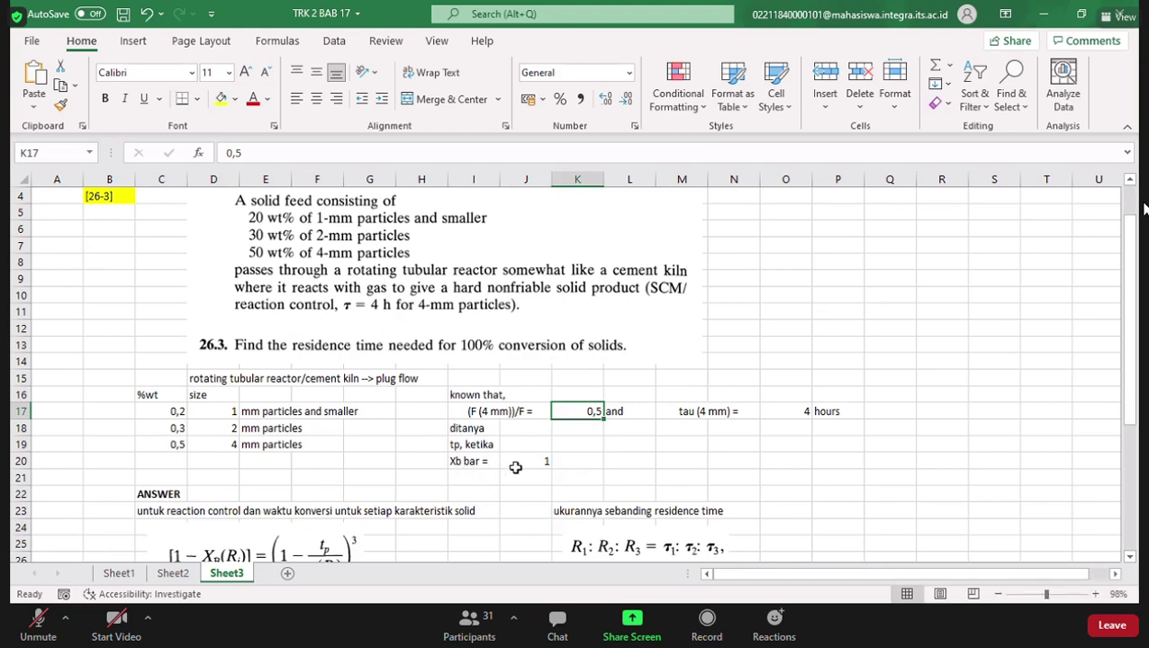
pyautogui.scroll(-2, 515, 467)
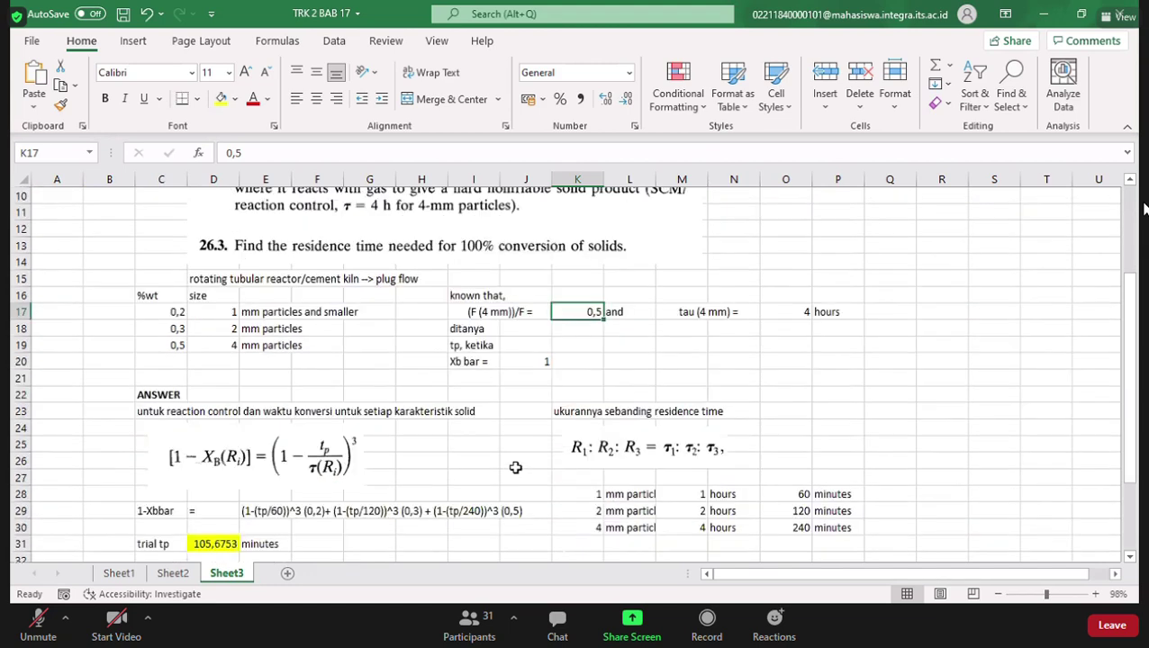
pyautogui.scroll(1, 509, 459)
pyautogui.scroll(2, 459, 352)
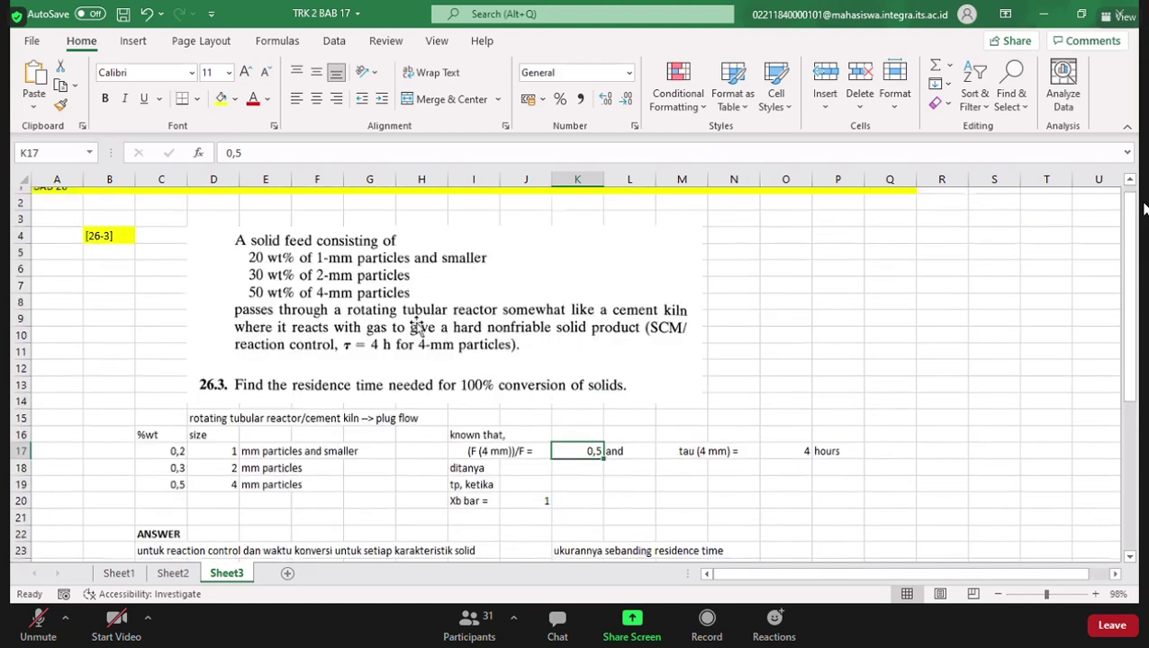
pyautogui.scroll(1, 435, 326)
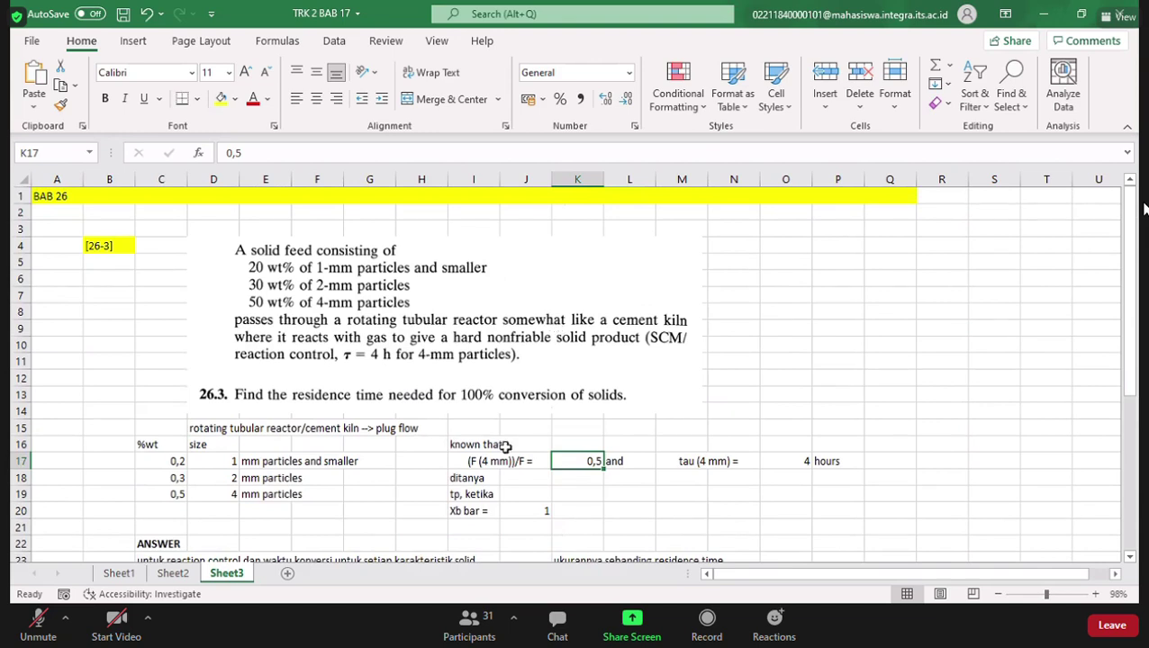
# Check the plug flow assumption in row 15, and review the conversion equation and trial tp in the answer section.
pyautogui.scroll(-1, 389, 384)
pyautogui.press('Left')
pyautogui.press('Left')
pyautogui.press('Left')
pyautogui.press('Left')
pyautogui.press('Up')
pyautogui.press('Up')
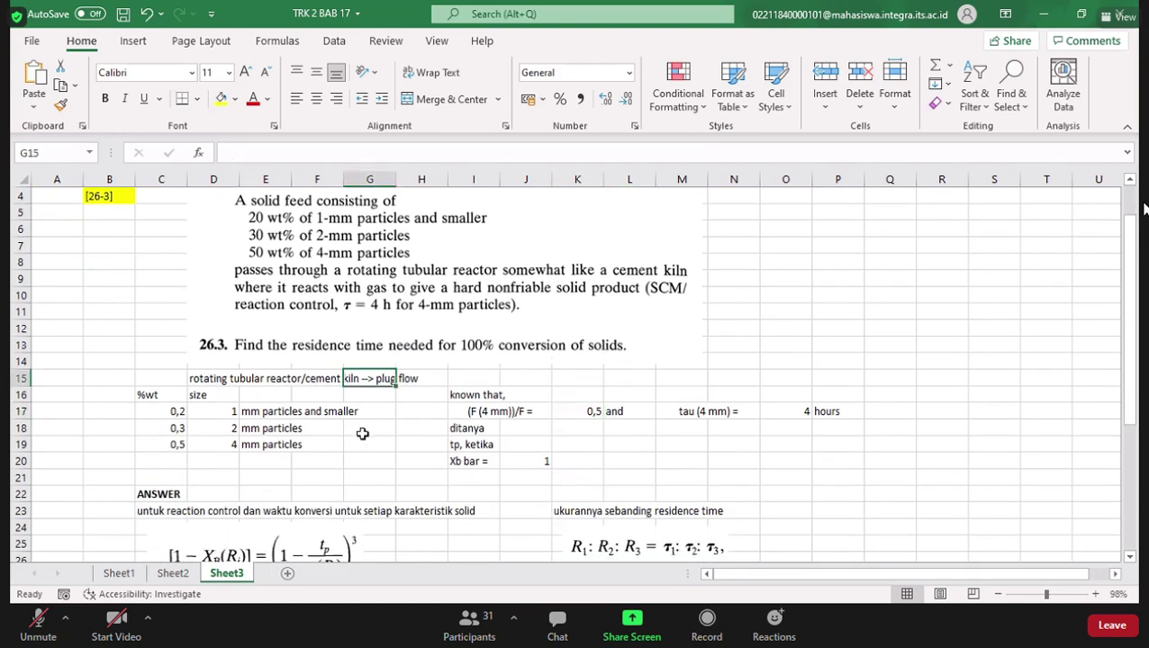
pyautogui.scroll(-1, 225, 464)
pyautogui.scroll(-1, 225, 469)
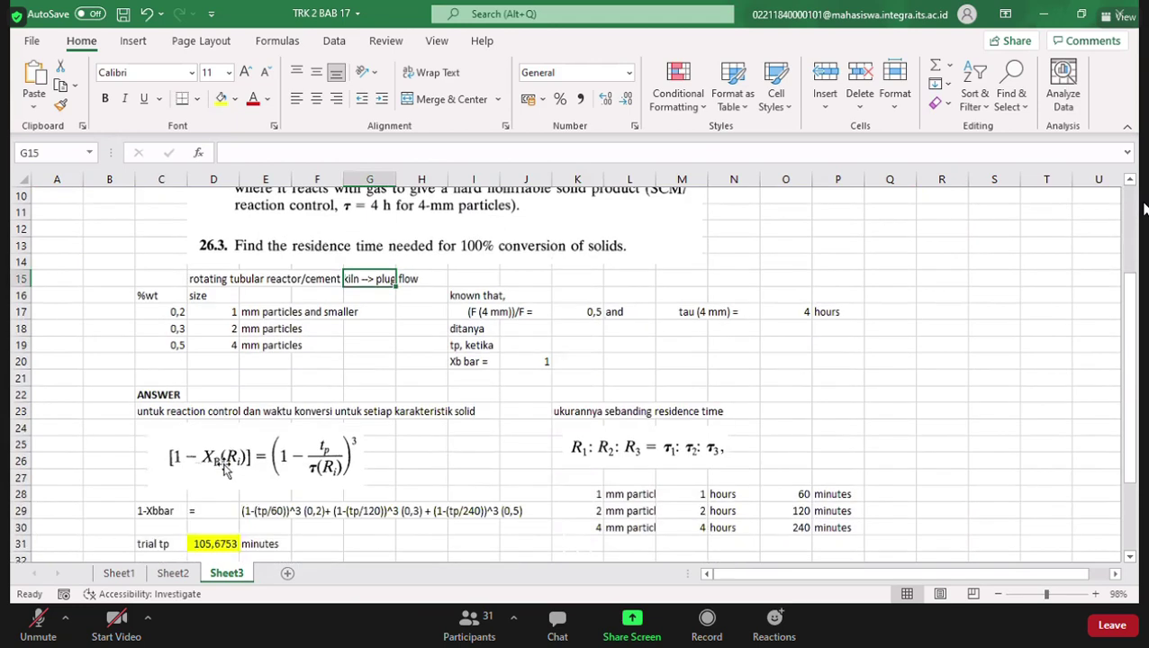
# Review the reaction control conversion equation and the 1-Xbbar expression in row 29.
pyautogui.click(226, 470)
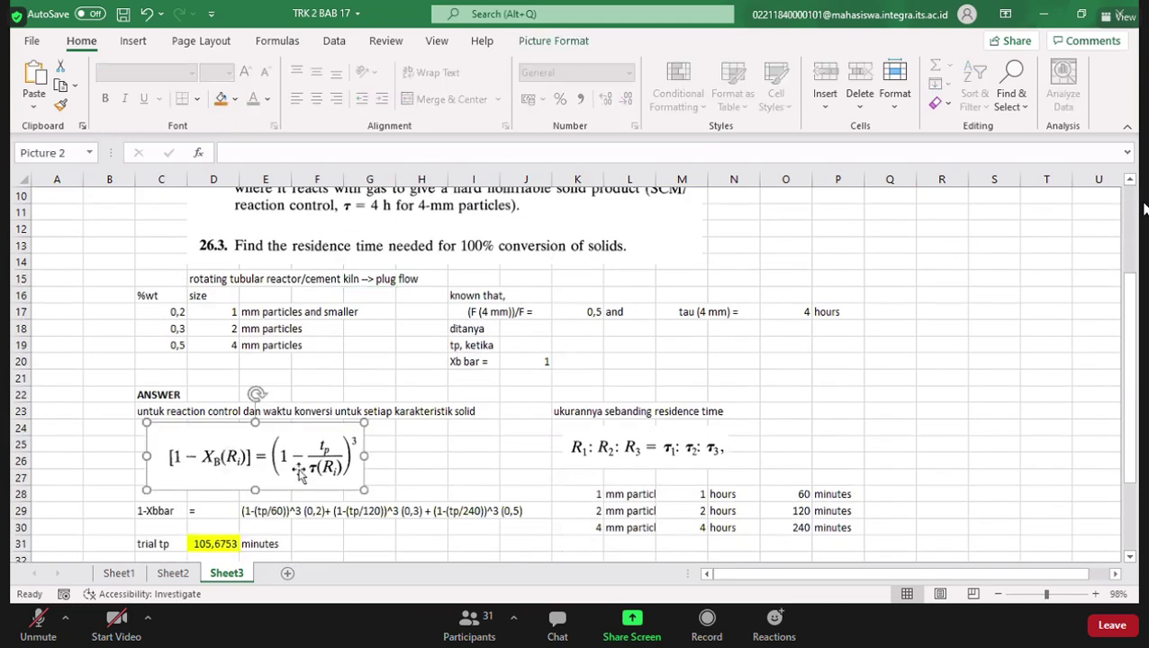
pyautogui.scroll(-1, 175, 459)
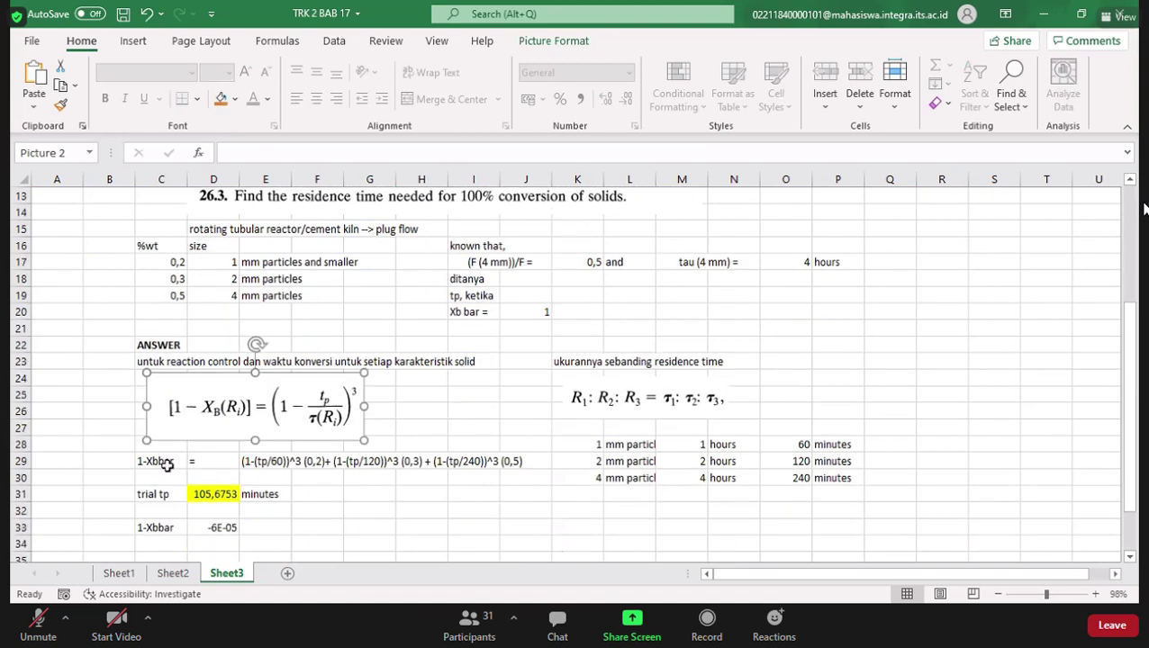
pyautogui.click(167, 462)
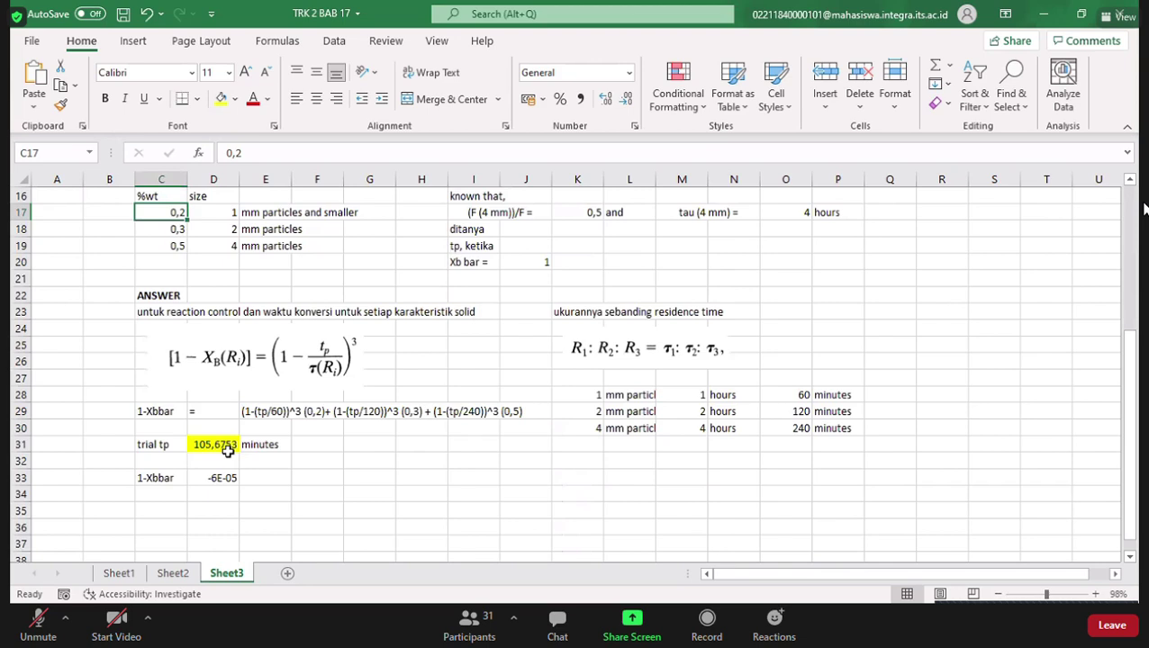
# Set the trial tp in D31 to 200 minutes as a starting guess.
pyautogui.click(226, 441)
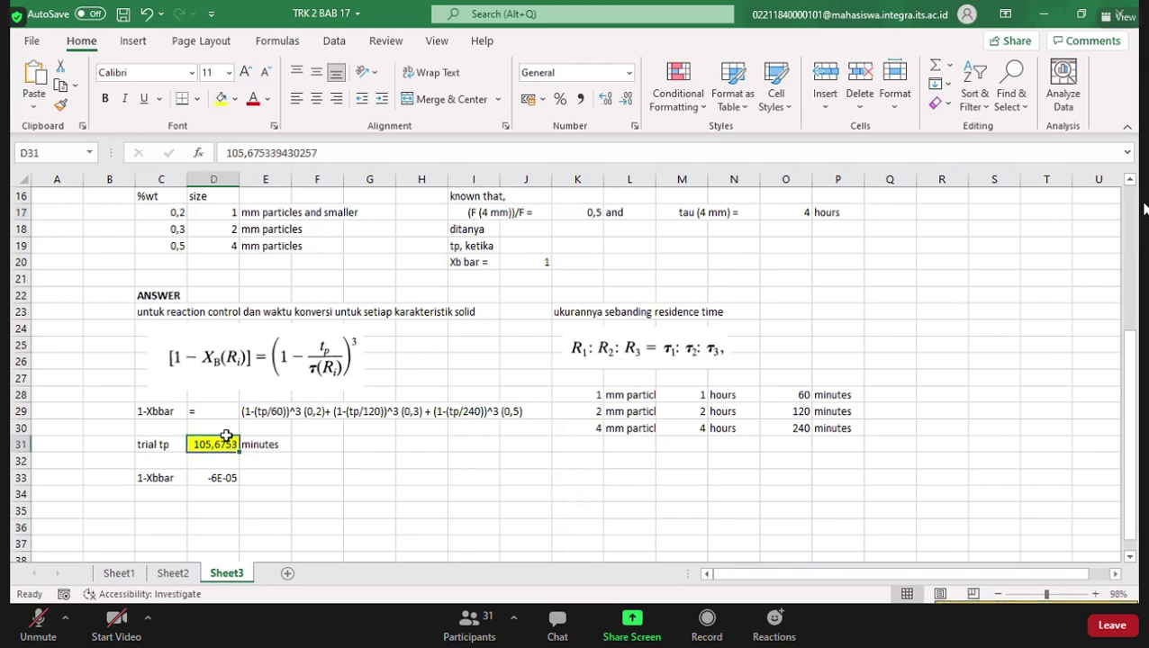
pyautogui.click(337, 153)
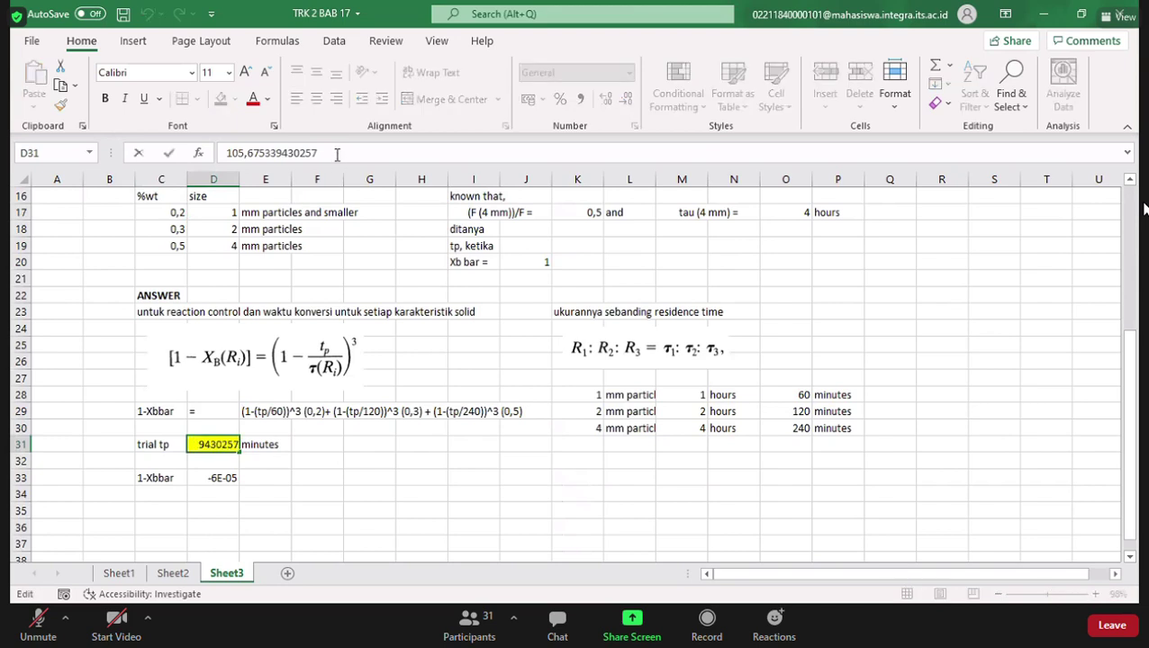
pyautogui.keyDown('shift'); pyautogui.click(217, 150); pyautogui.keyUp('shift')
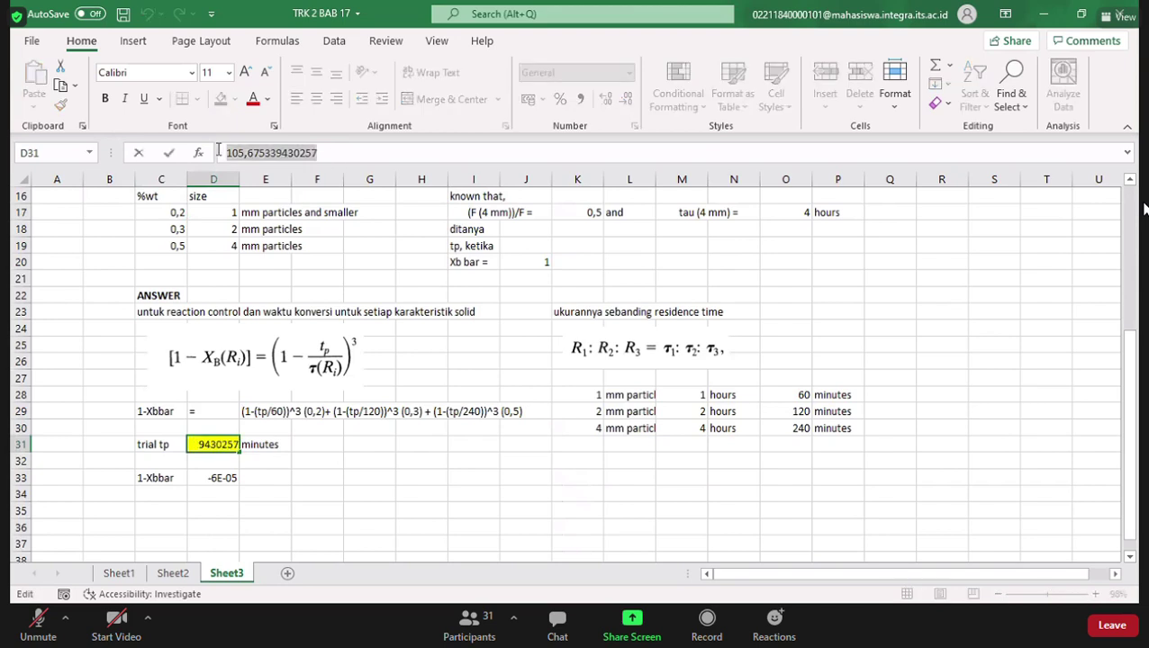
pyautogui.write('200')
pyautogui.press('Return')
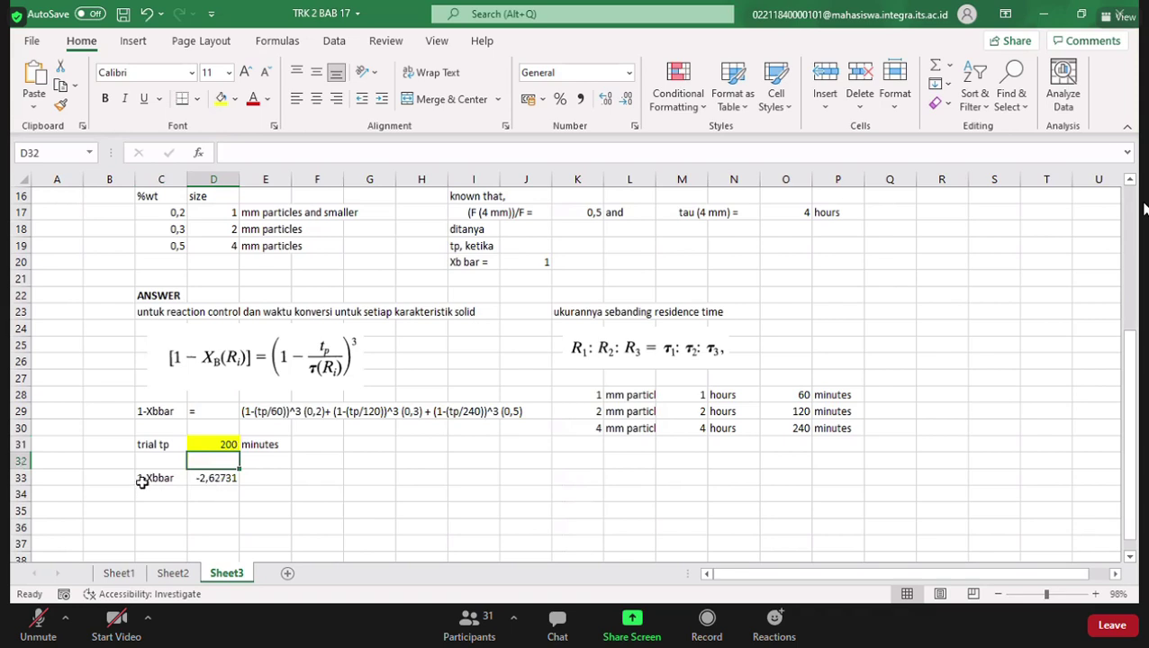
# Inspect the 1-Xbbar formula in D33 and the cells it references, leaving the formula unedited.
pyautogui.press('Down')
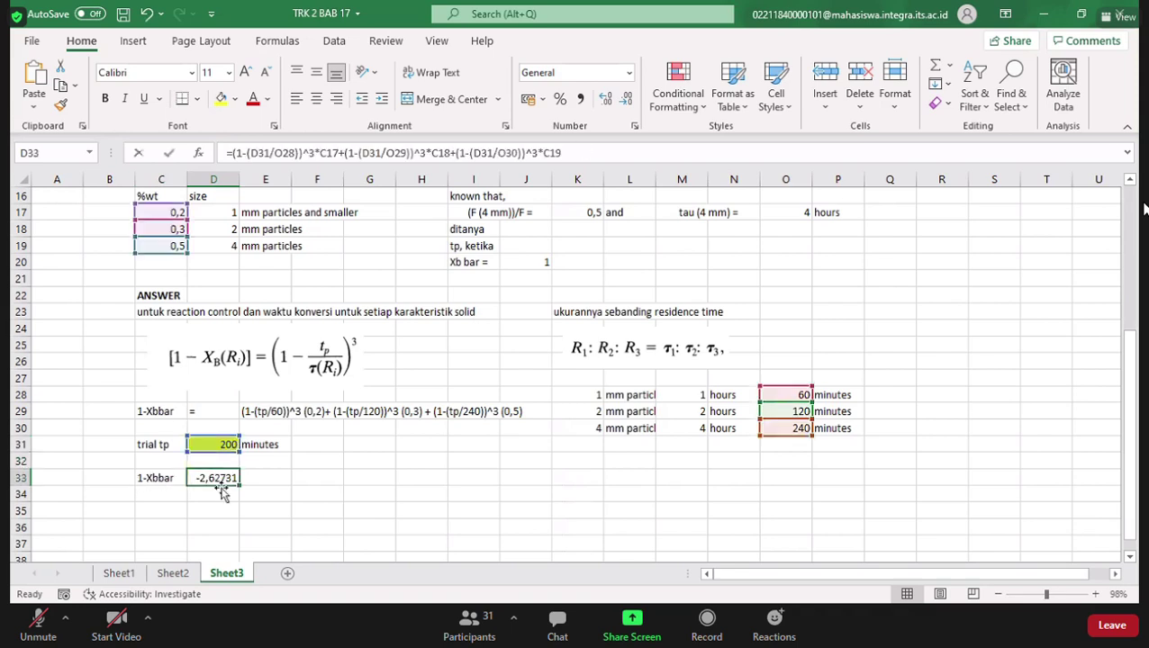
pyautogui.doubleClick(225, 481)
pyautogui.press('Return')
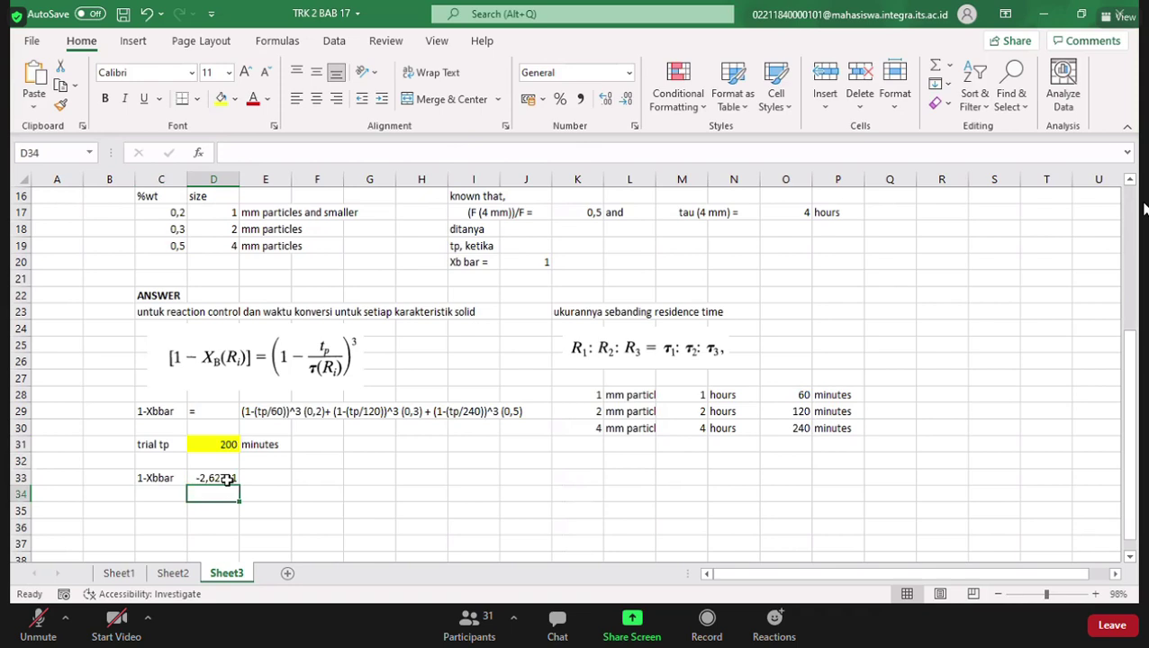
# Run Goal Seek to set the 1-Xbbar cell D33 to 0 by changing the trial tp in D31, and accept the solution.
pyautogui.click(225, 480)
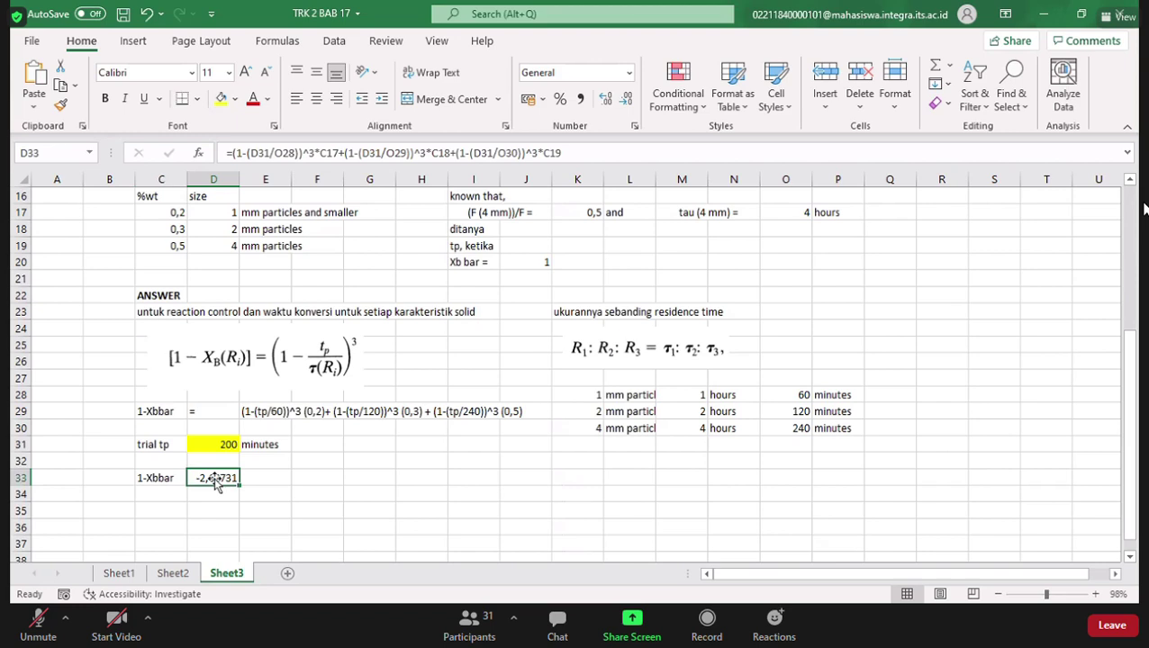
pyautogui.click(335, 41)
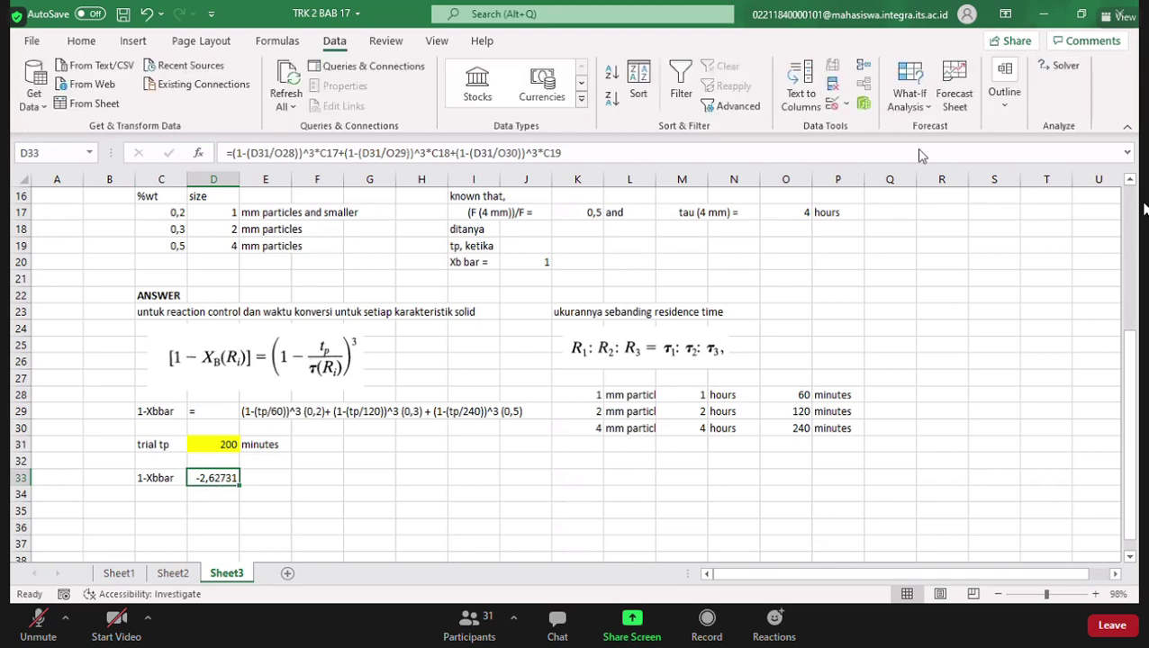
pyautogui.hotkey('alt', 'a')
pyautogui.press('w')
pyautogui.press('g')
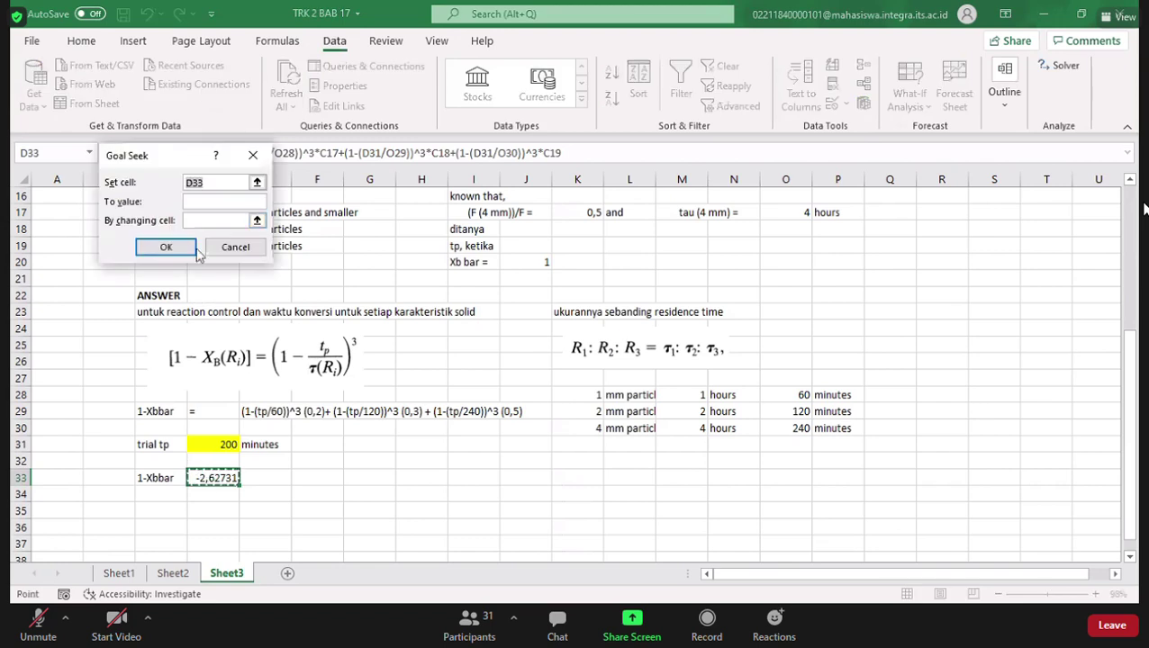
pyautogui.click(211, 478)
pyautogui.click(213, 204)
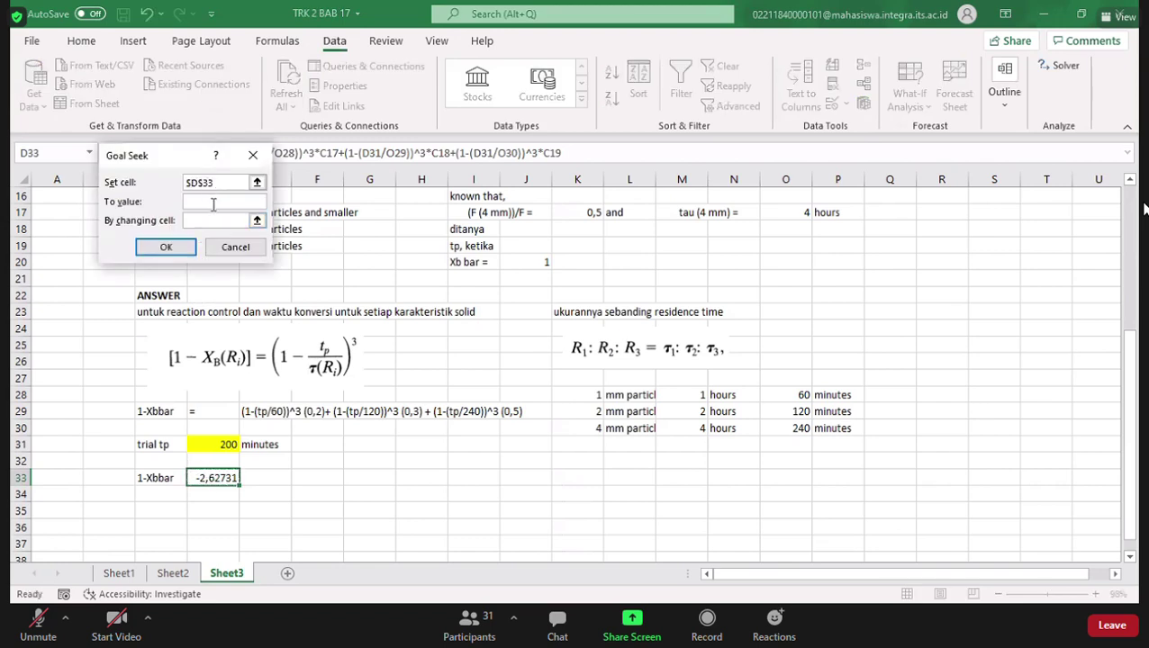
pyautogui.write('0')
pyautogui.click(213, 447)
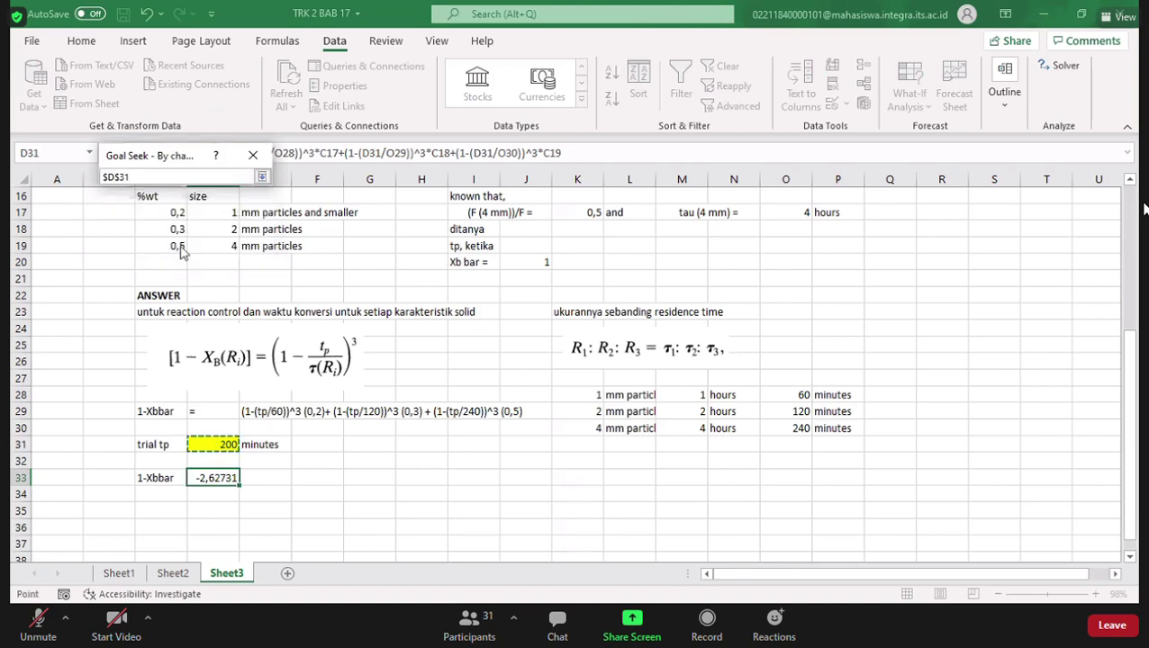
pyautogui.press('Return')
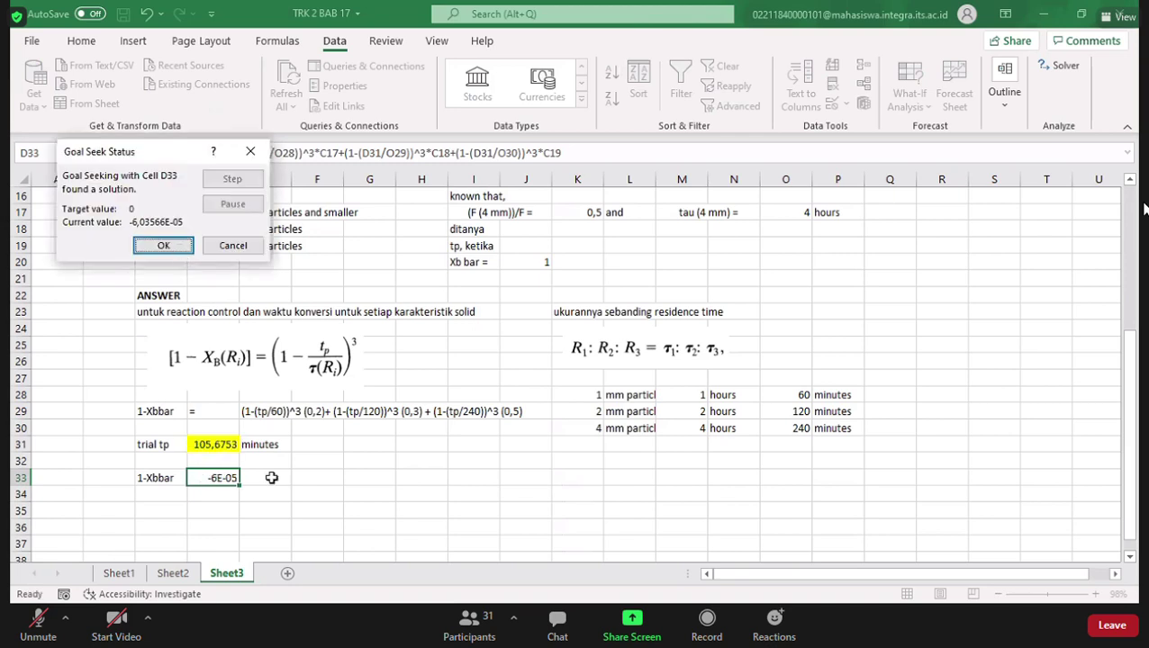
pyautogui.press('Return')
pyautogui.click(271, 477)
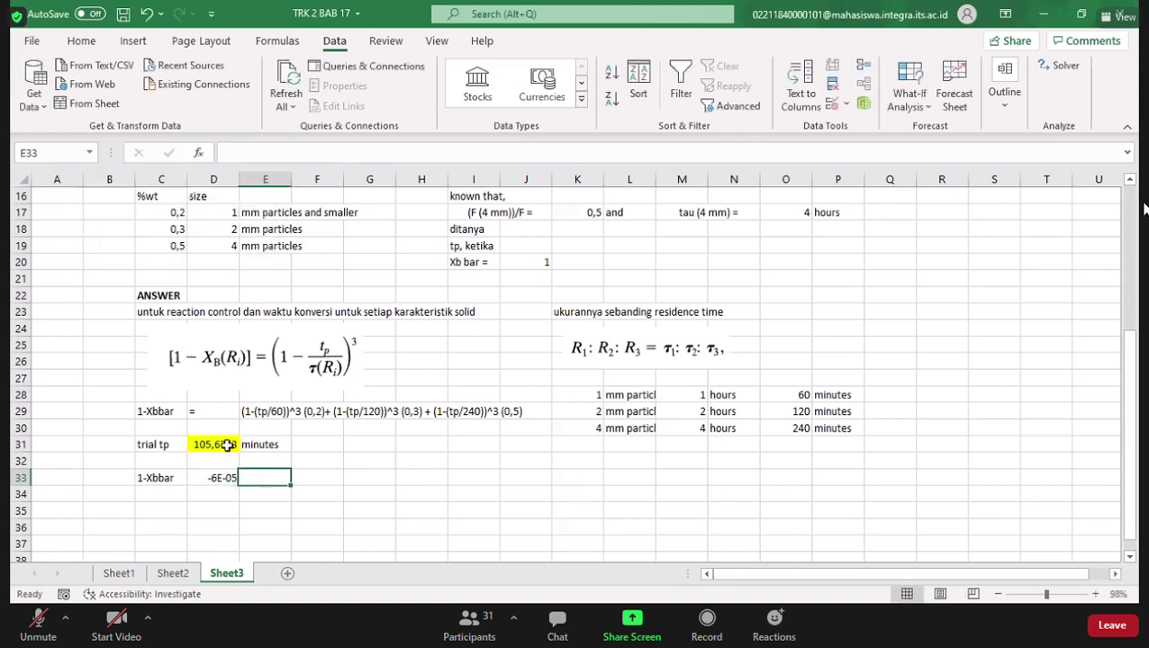
# Check the solved trial tp in D31 and the residence times for the 1 mm and 2 mm particles in rows 28 and 29.
pyautogui.click(209, 447)
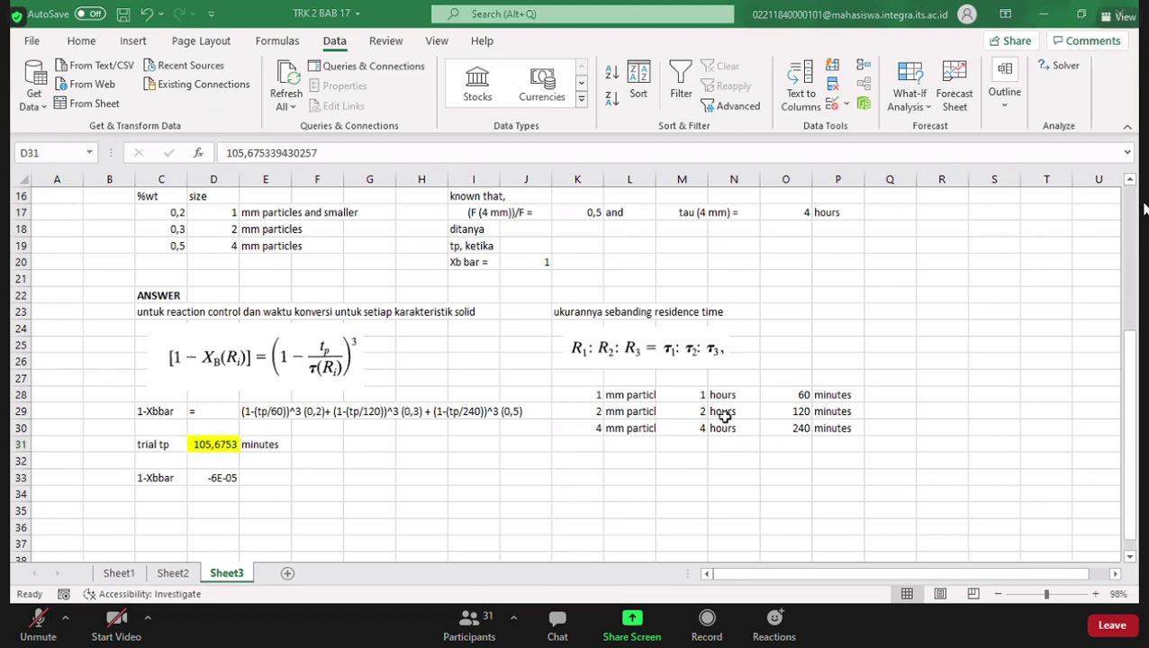
pyautogui.click(692, 413)
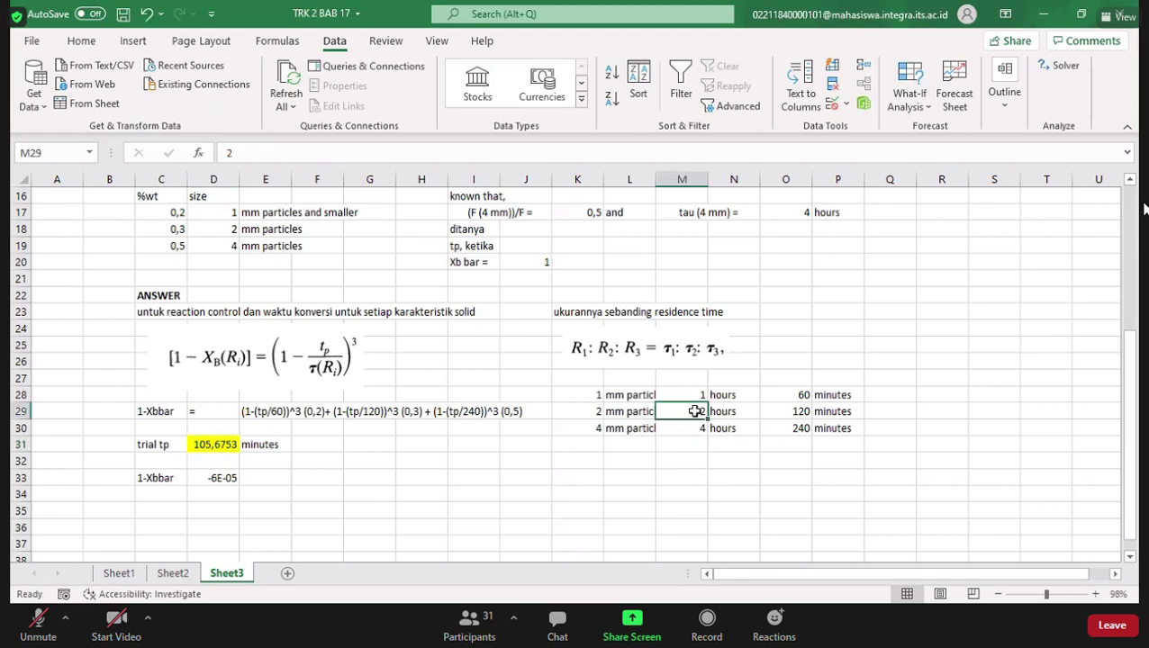
pyautogui.click(692, 396)
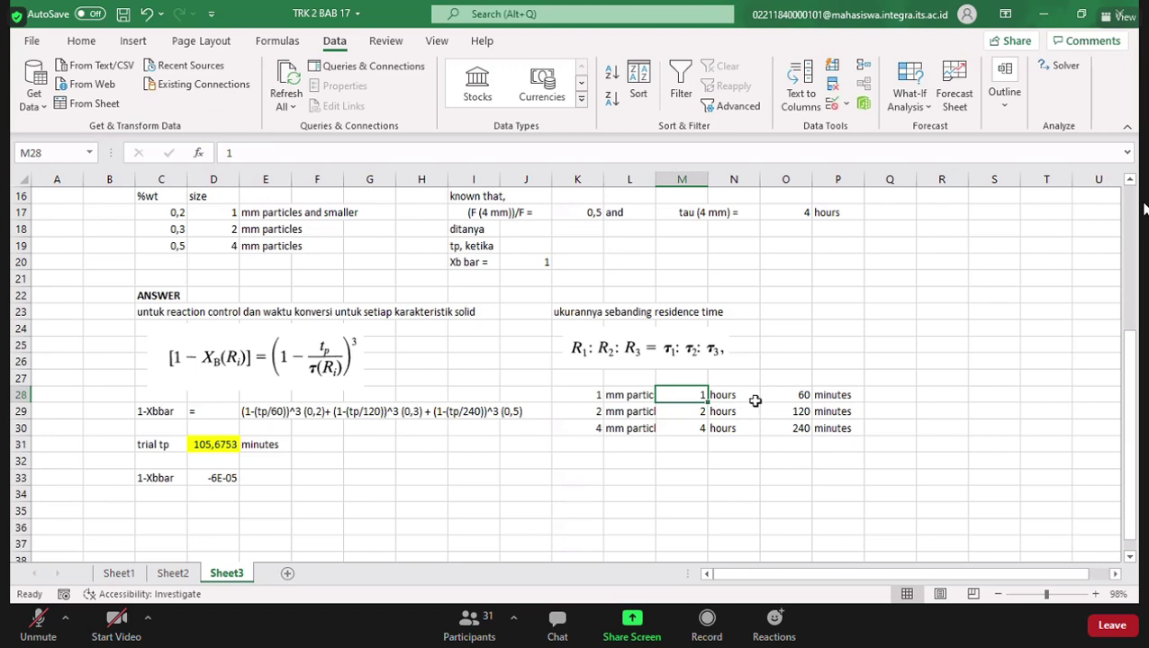
pyautogui.click(794, 395)
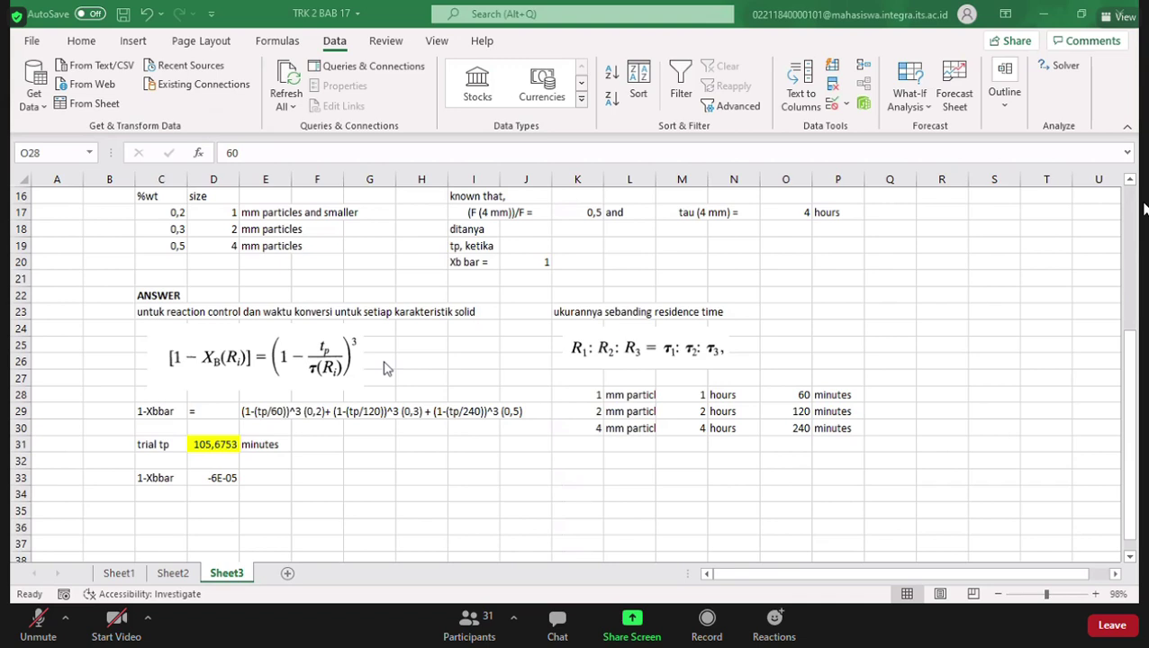
pyautogui.hotkey('alt', 'Tab')
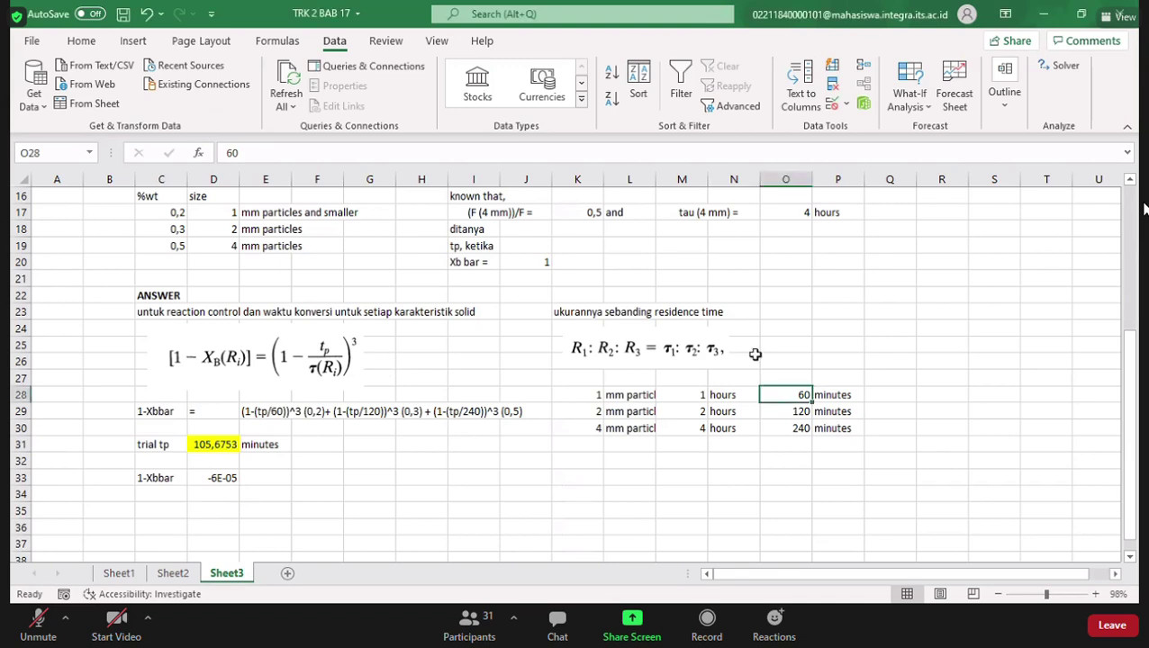